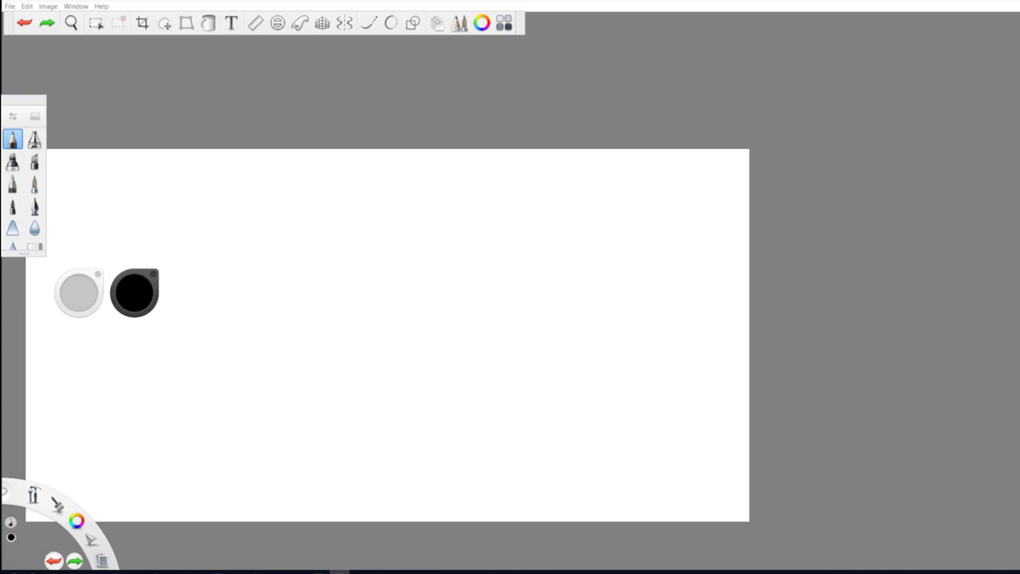
Sketch a pencil stroke curving upward and to the right on the SketchBook canvas.
mouse_move(404, 346)
left_mouse_down()
mouse_move(380, 308)
mouse_move(380, 248)
left_mouse_up()
left_click_drag(504, 236, 545, 180)
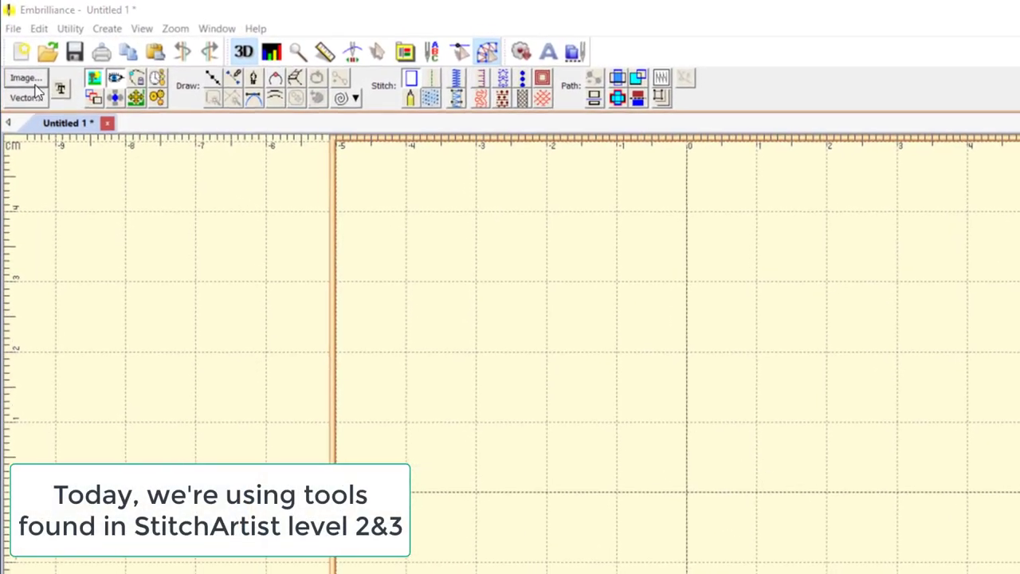
Import poinsettia_drawing.jpg as artwork and move it up into the hoop.
left_click(35, 84)
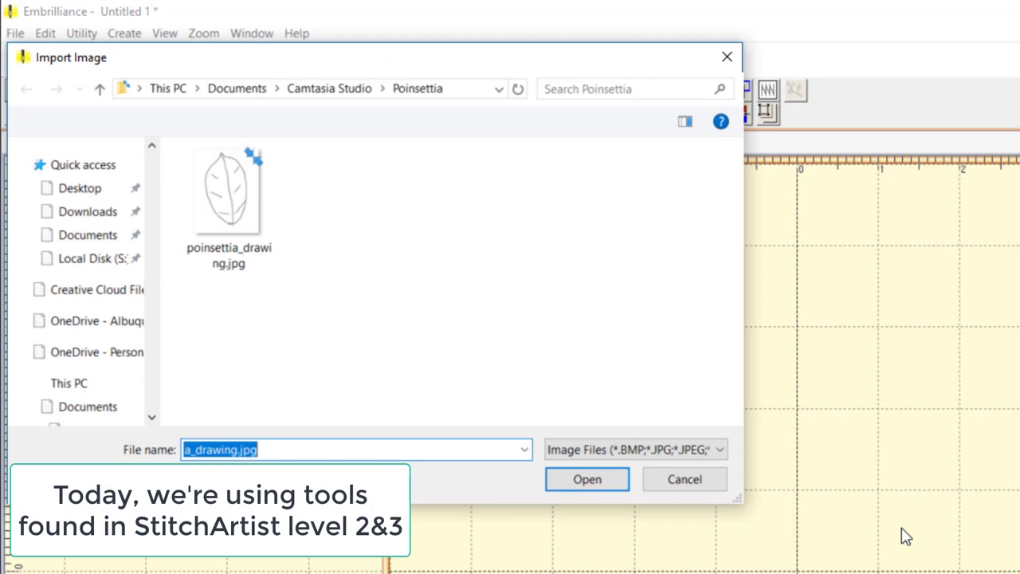
left_click(242, 220)
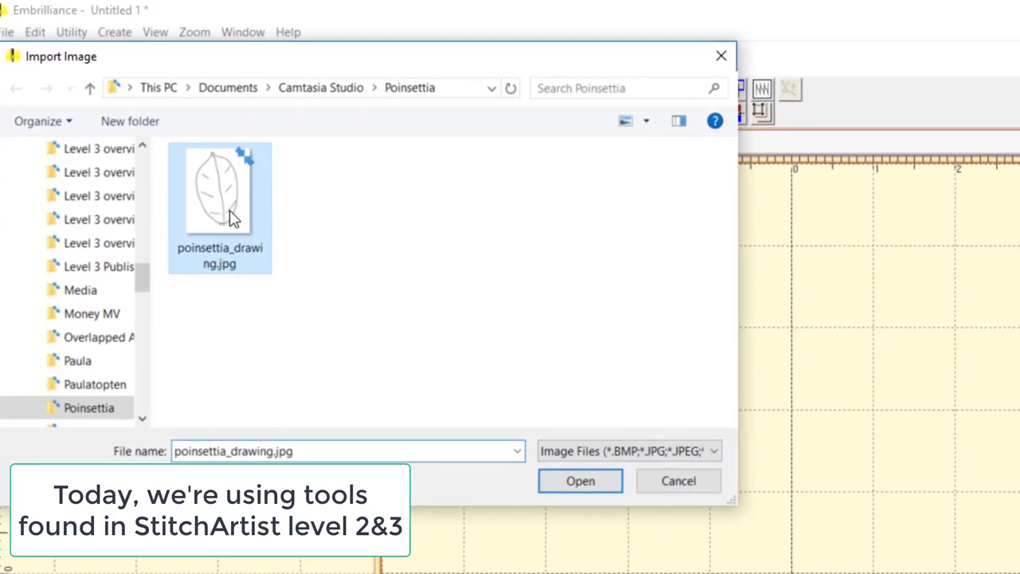
left_click(572, 480)
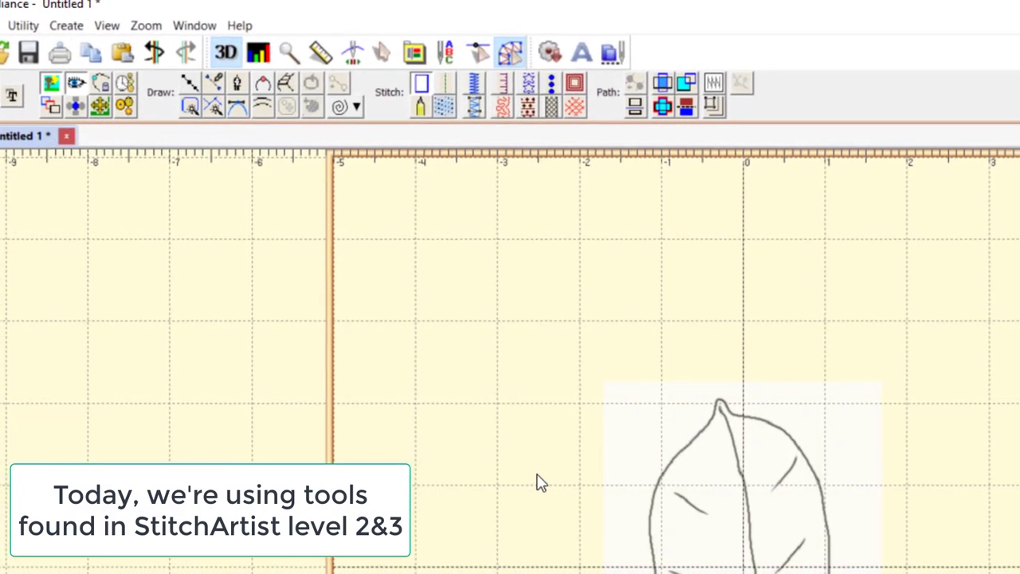
left_click(744, 562)
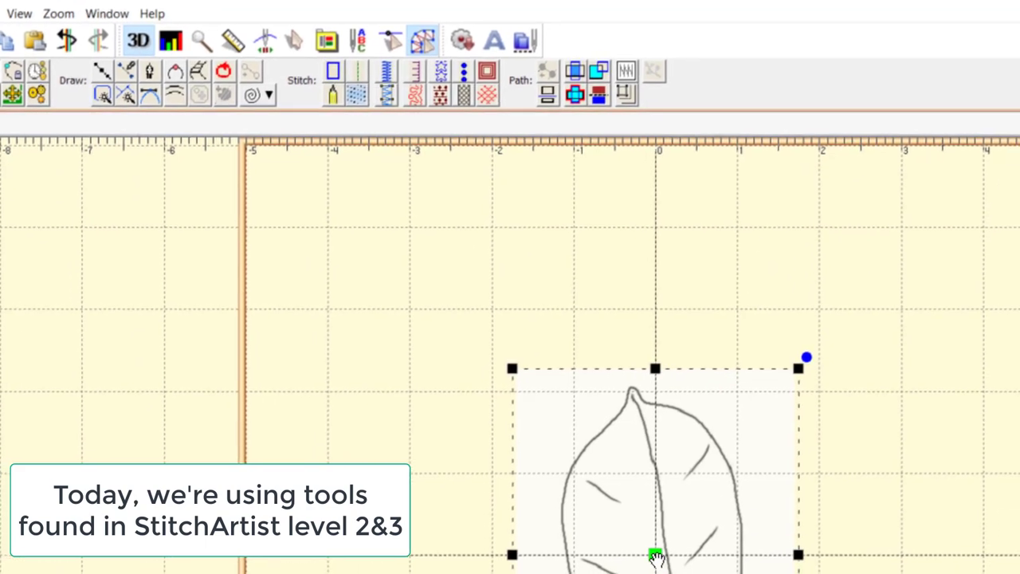
left_click_drag(629, 540, 552, 372)
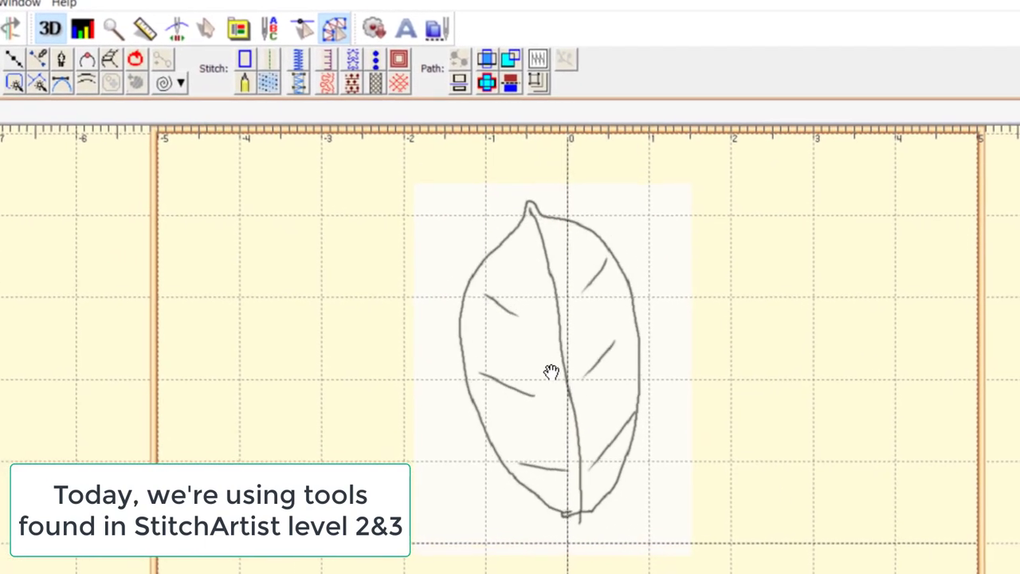
left_click(552, 372)
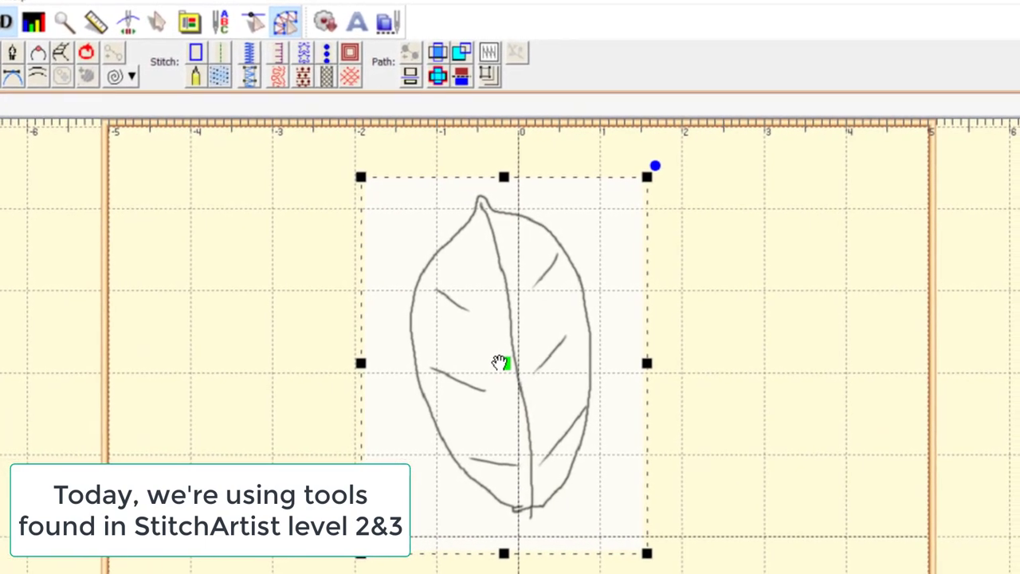
Trace outline points from the leaf's base up its right edge to the tip.
key("Escape")
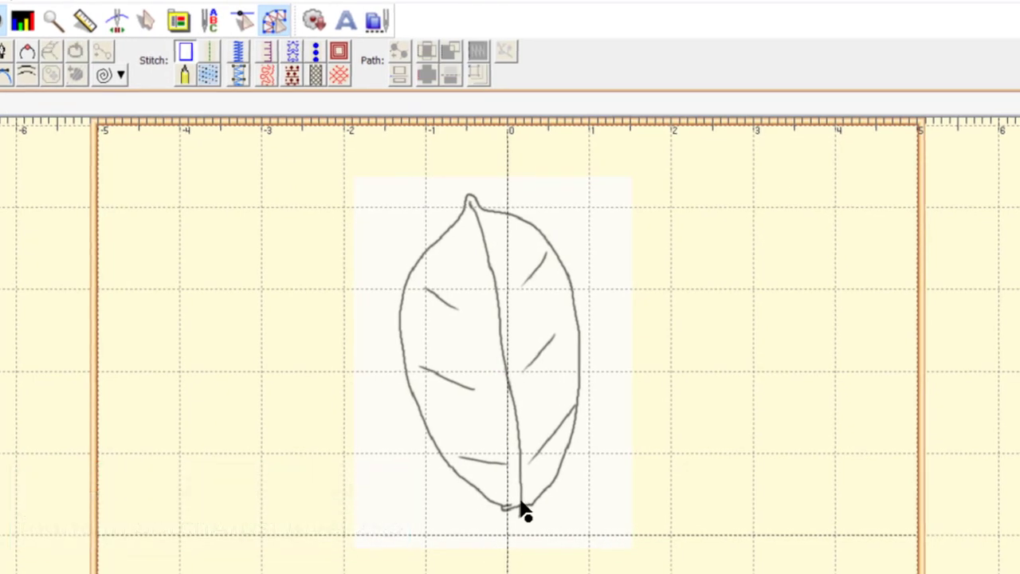
left_click(513, 509)
left_click(532, 506)
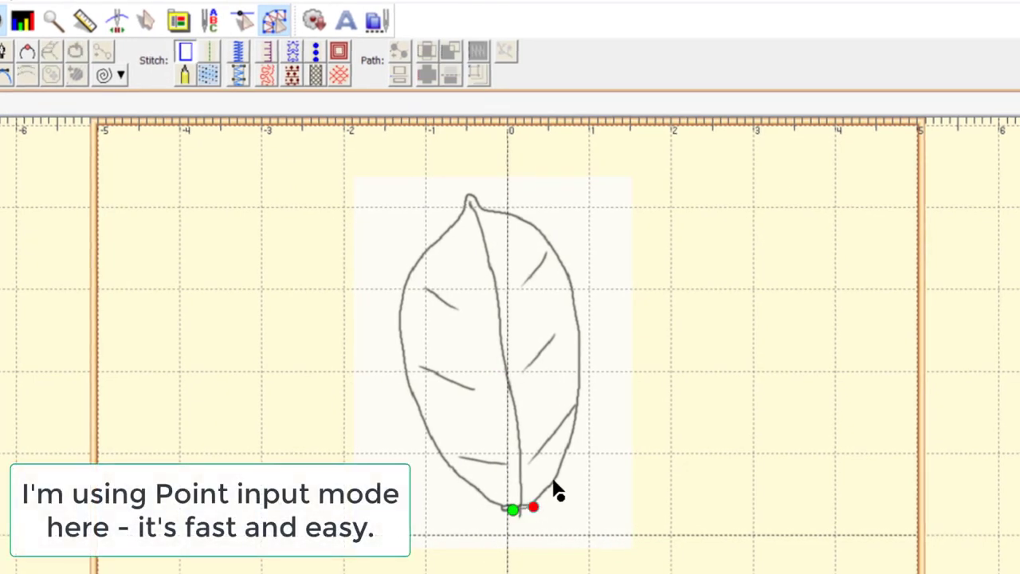
left_click(555, 480)
left_click(580, 387)
left_click(576, 295)
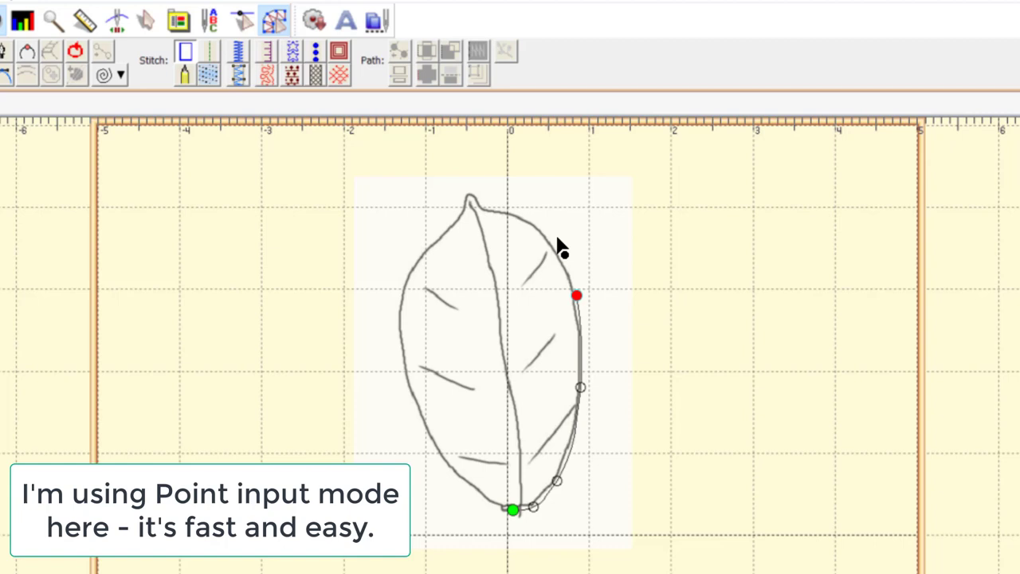
left_click(537, 228)
left_click(494, 211)
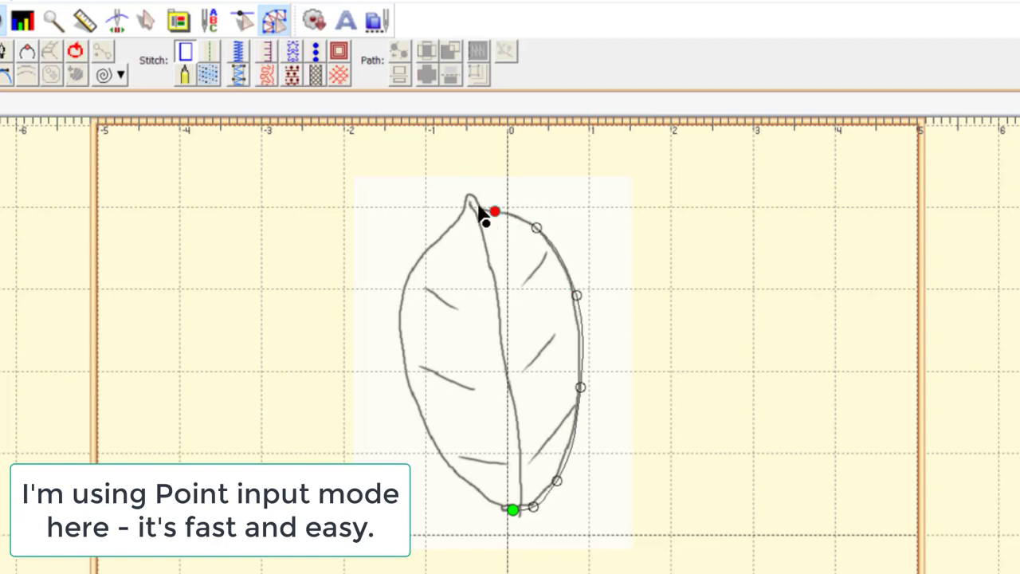
Continue the outline down the leaf's left edge to the base and close the shape.
left_click(434, 247)
left_click(404, 303)
left_click(411, 376)
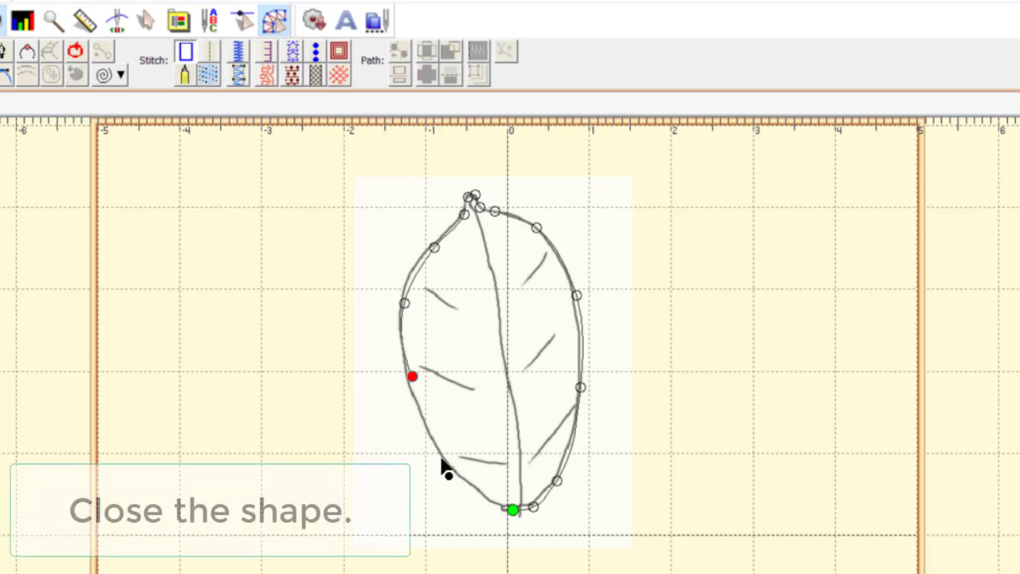
left_click(447, 459)
left_click(494, 499)
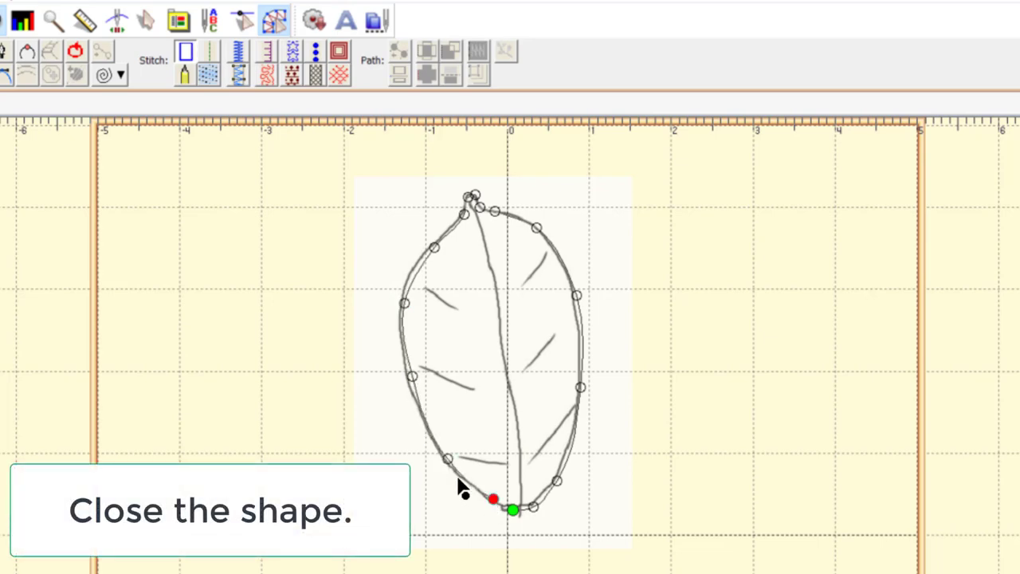
left_click(77, 56)
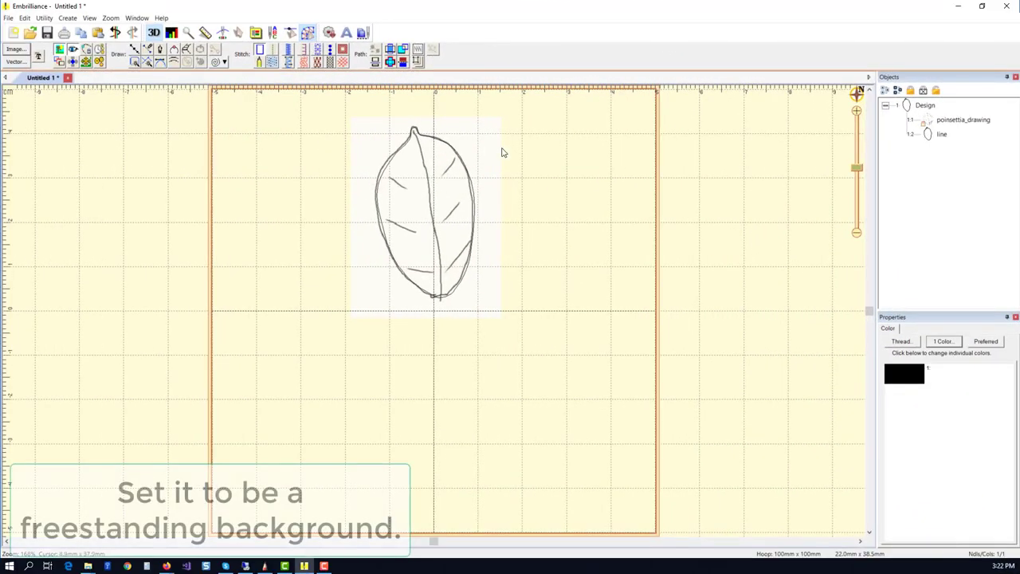
Give the leaf a crosshatch Lace fill in Madeira Poly 1839 Christmas Red thread.
left_click(329, 62)
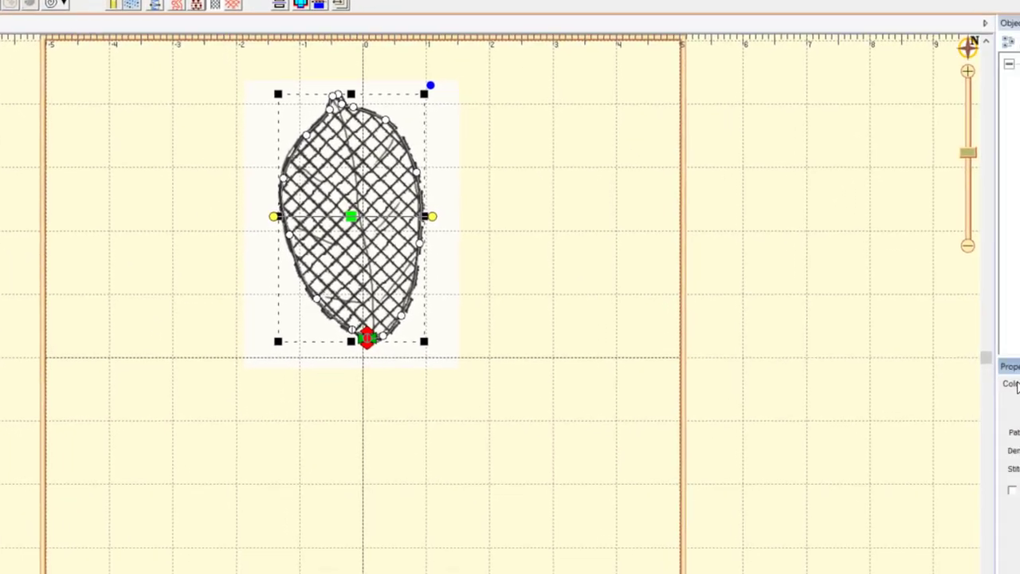
left_click(905, 402)
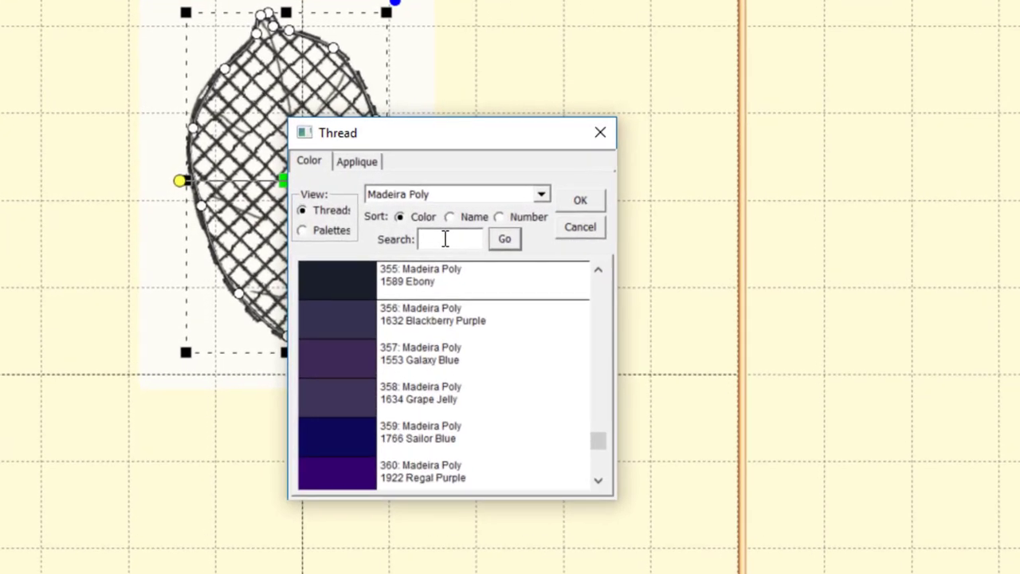
left_click(446, 239)
type("c")
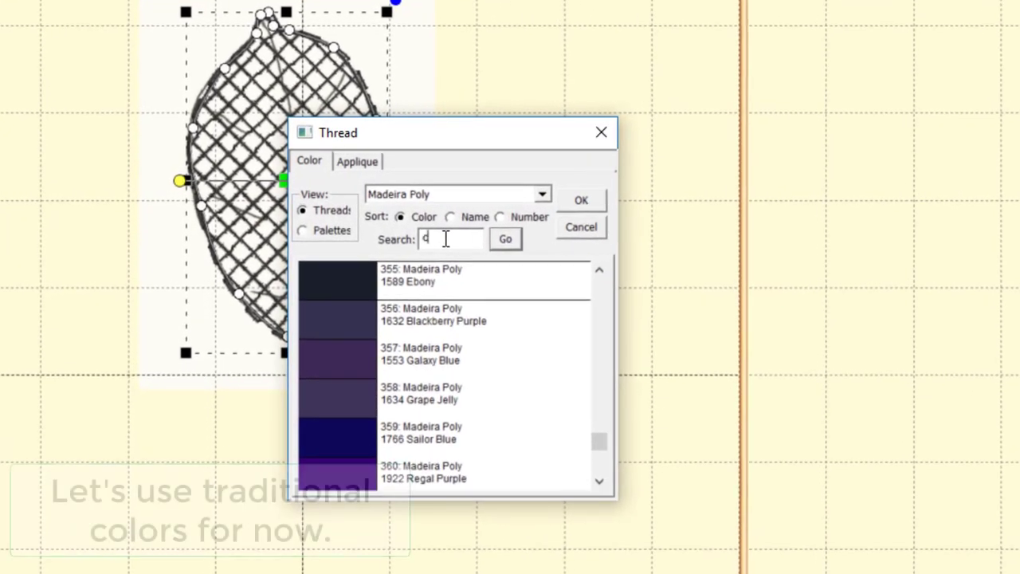
type("hristmas")
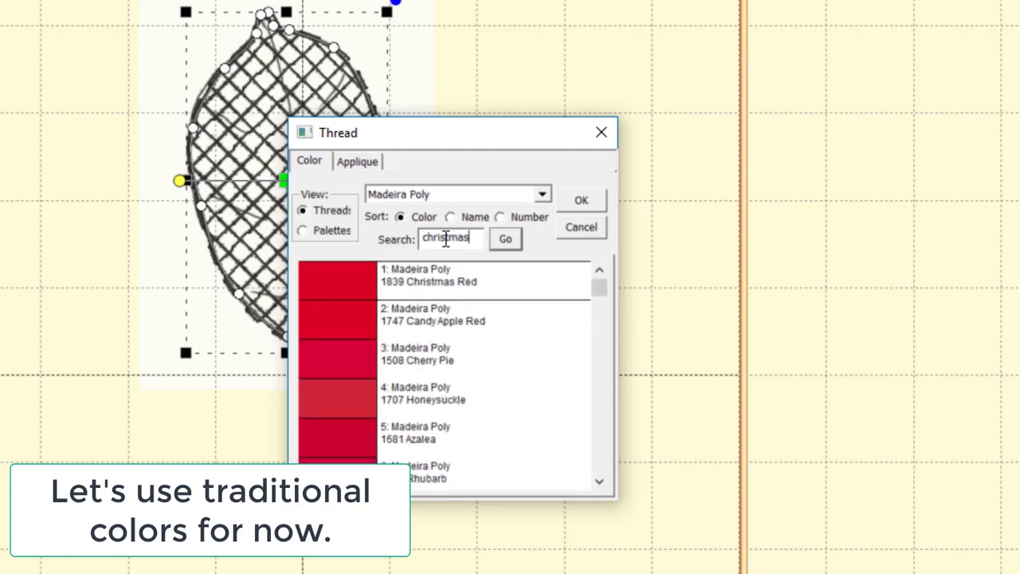
left_click(359, 281)
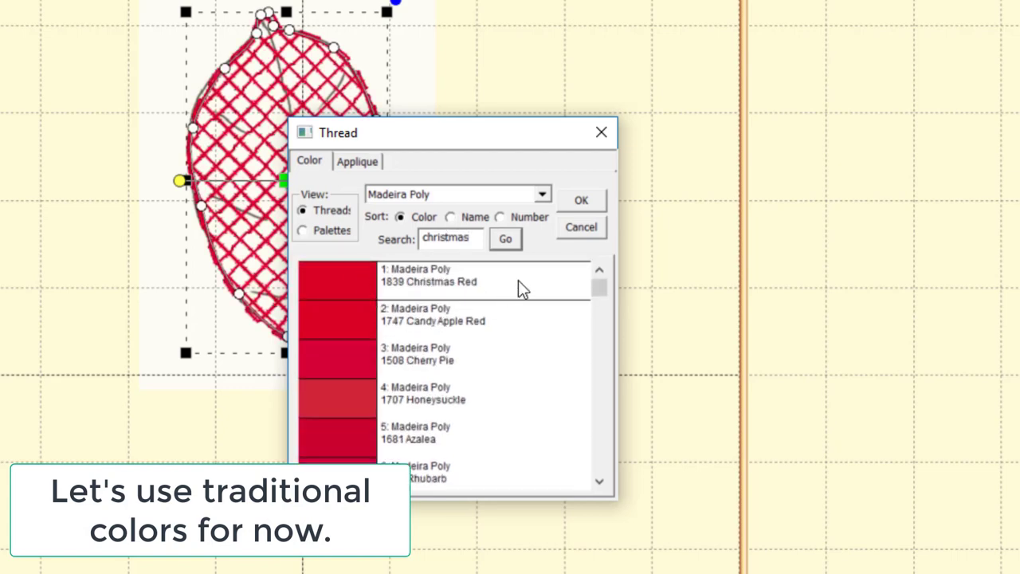
left_click(590, 199)
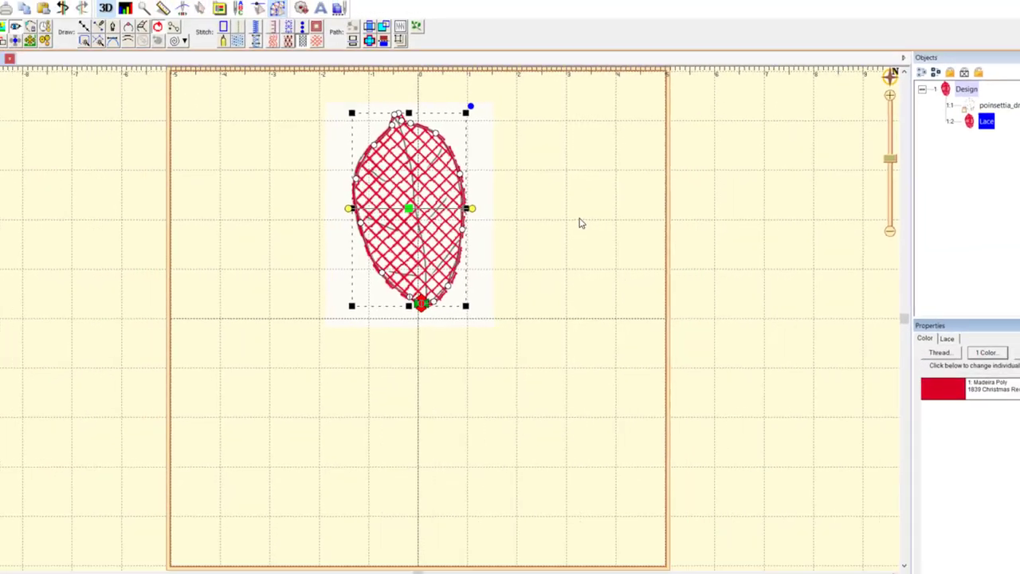
Draw a satin column from the leaf base to the tip along the midrib and right edge.
left_click(182, 47)
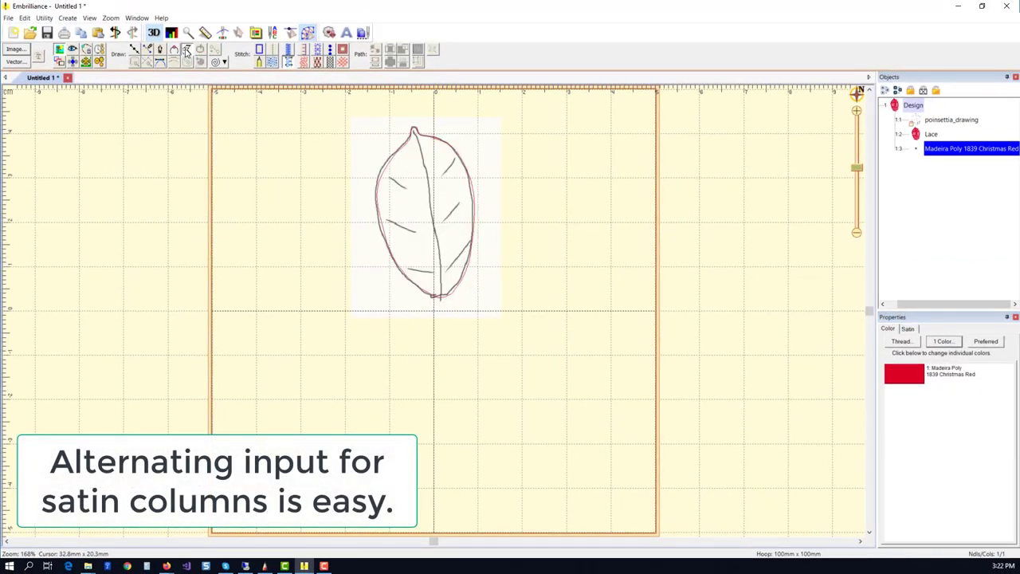
left_click(439, 298)
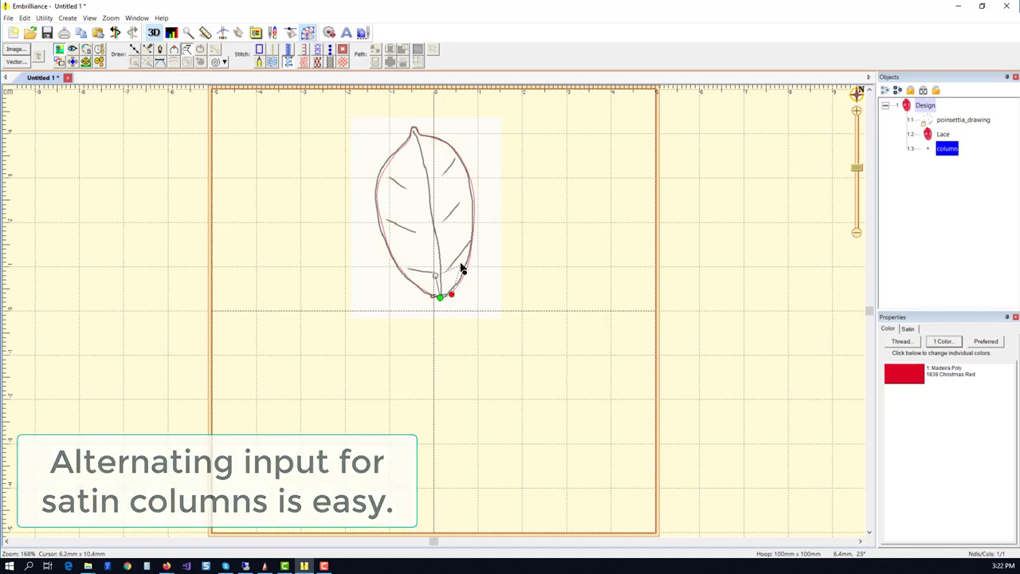
left_click(468, 260)
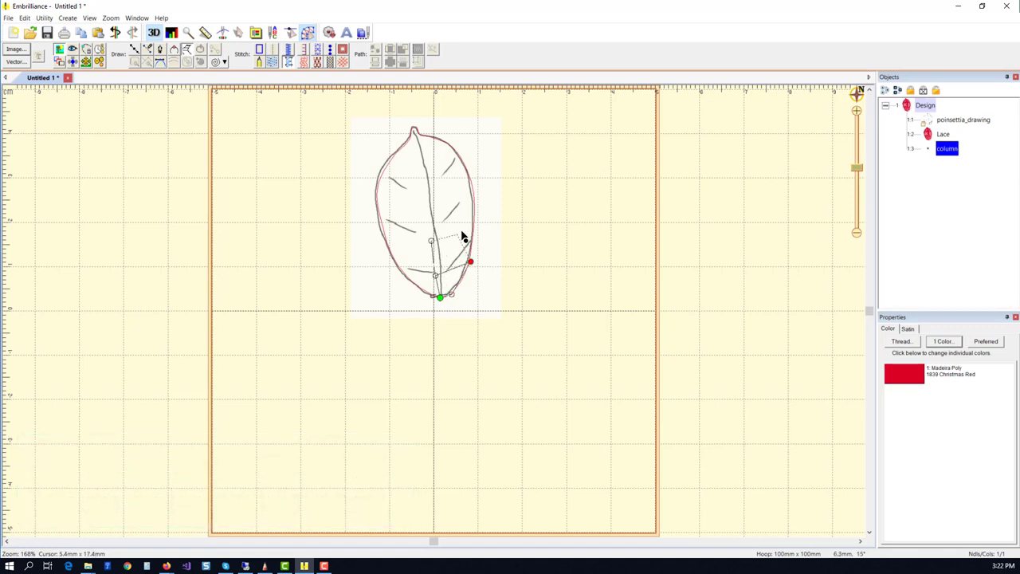
left_click(424, 194)
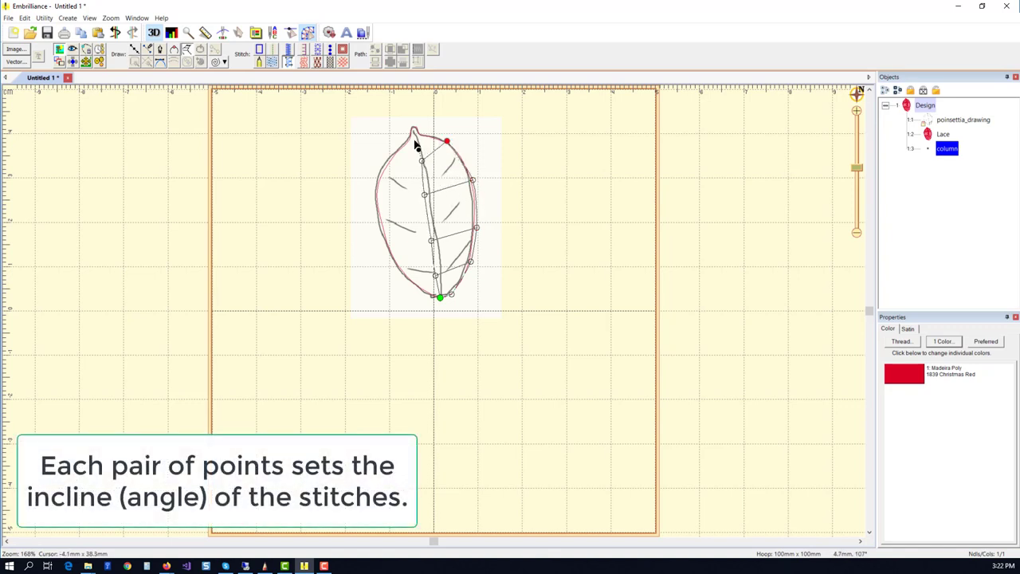
left_click(421, 133)
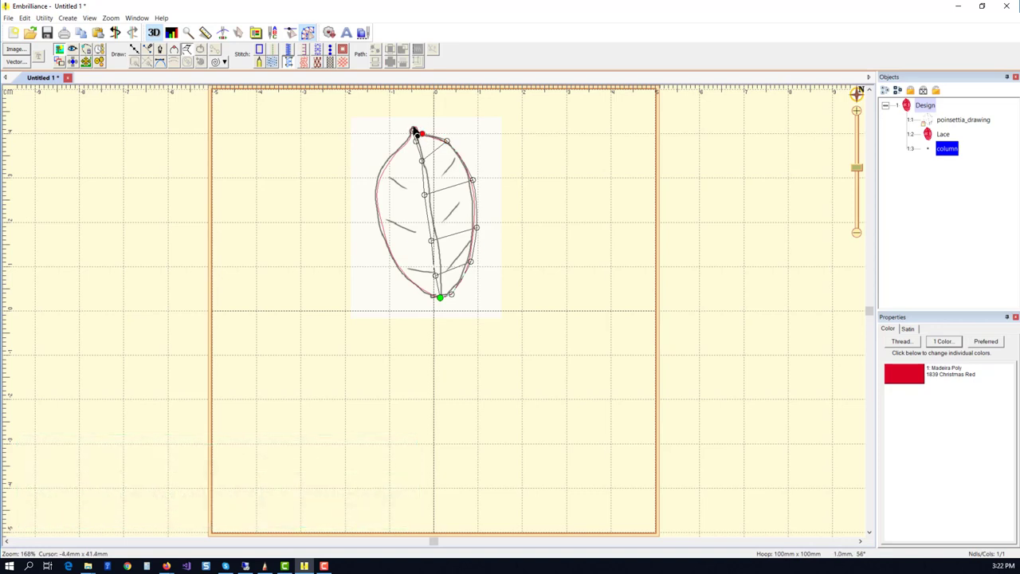
key("Return")
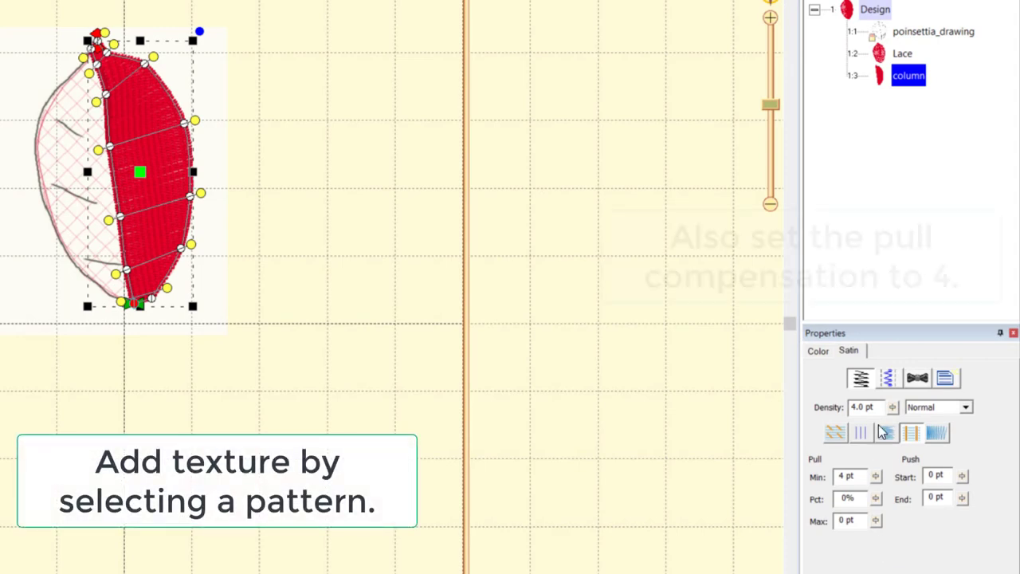
Set the column's satin pattern to Length Limit, 4.0 mm length, with a 3.0 mm edge pad.
left_click(835, 432)
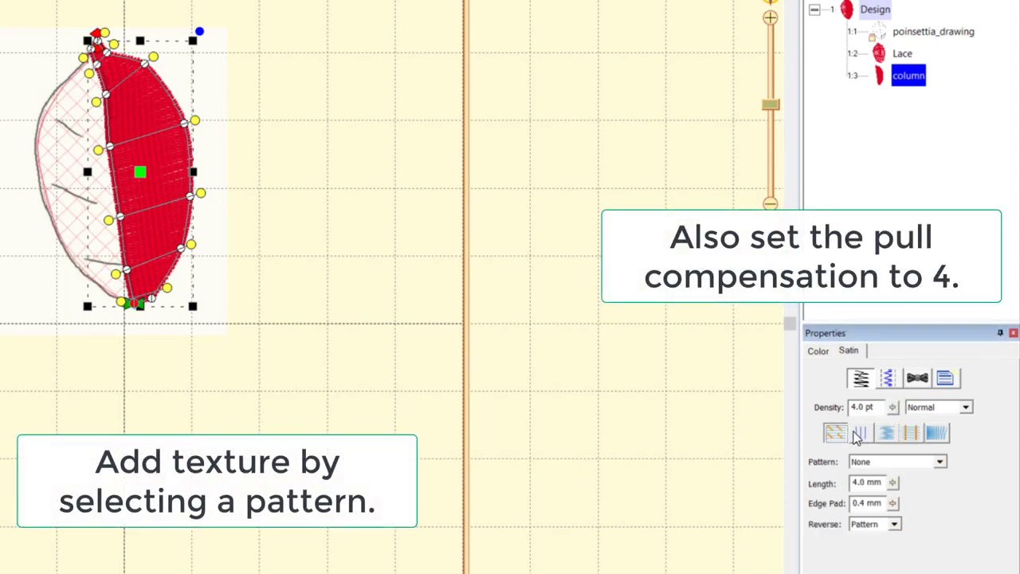
left_click(898, 466)
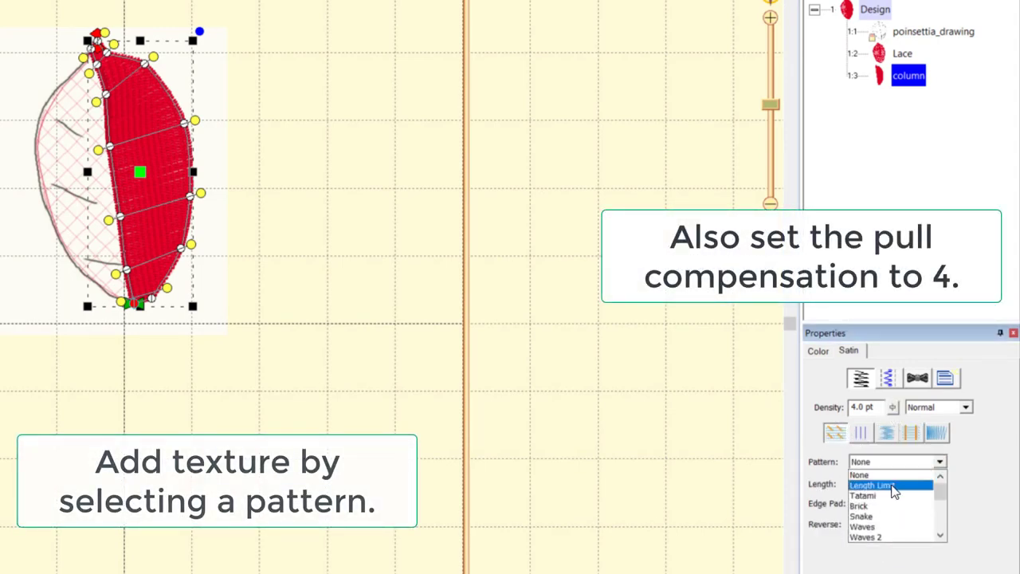
left_click(894, 482)
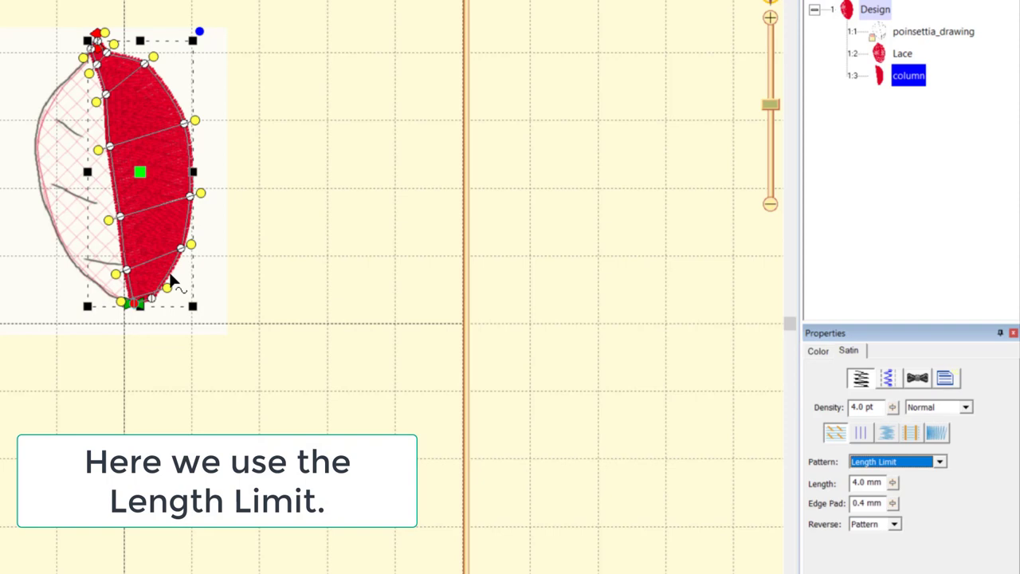
mouse_move(898, 506)
left_mouse_down()
mouse_move(905, 480)
mouse_move(905, 494)
left_mouse_up()
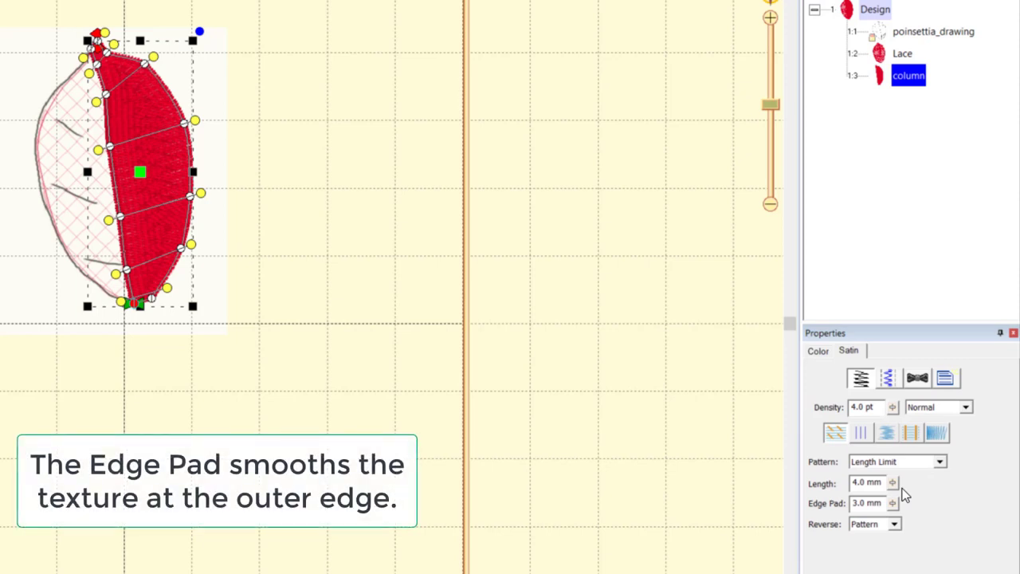
left_click(256, 292)
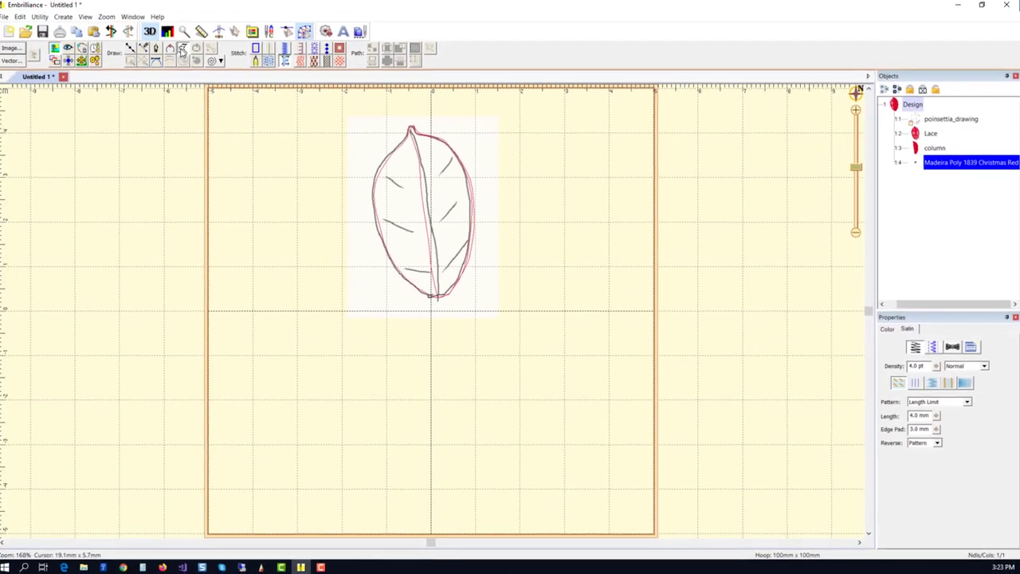
Draw a second satin column from the tip down the leaf's left half, pairing outer edge and midrib points.
left_click(416, 132)
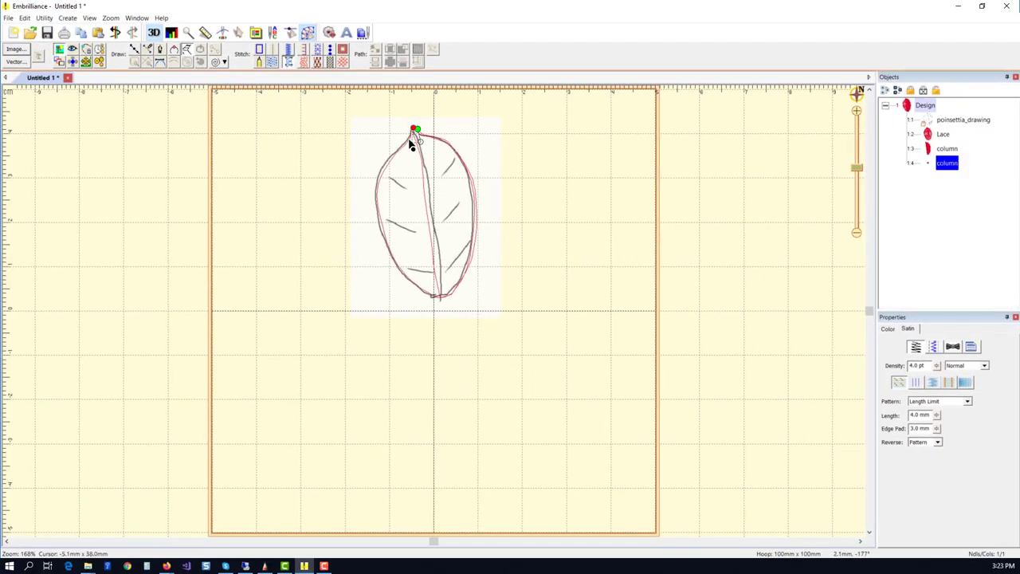
left_click(427, 167)
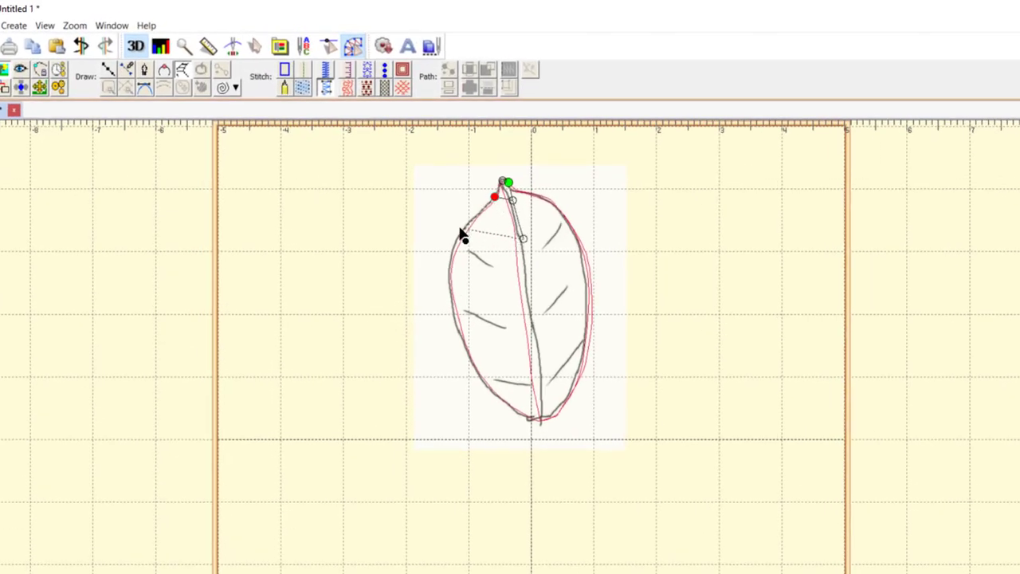
left_click(462, 231)
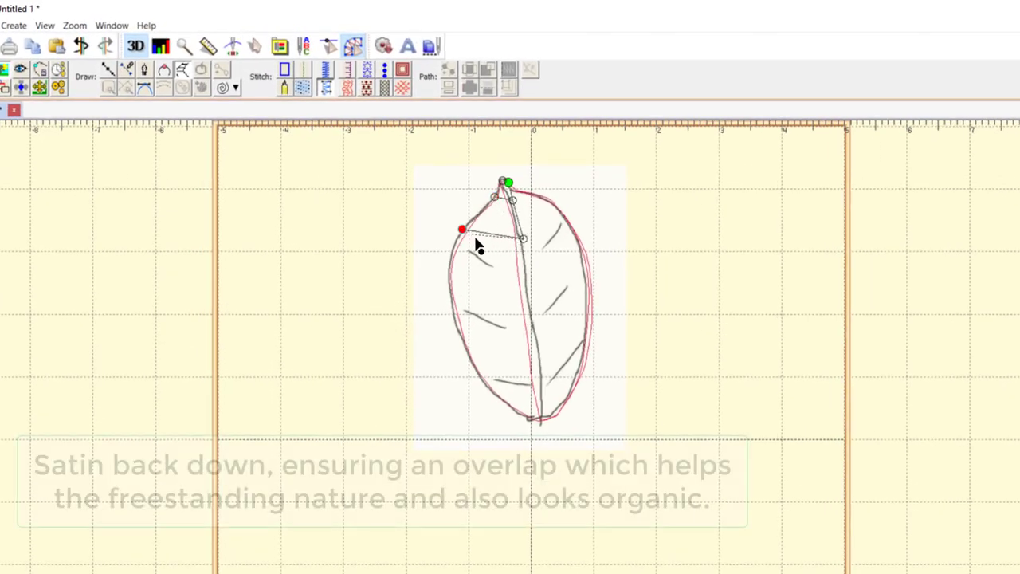
left_click(529, 283)
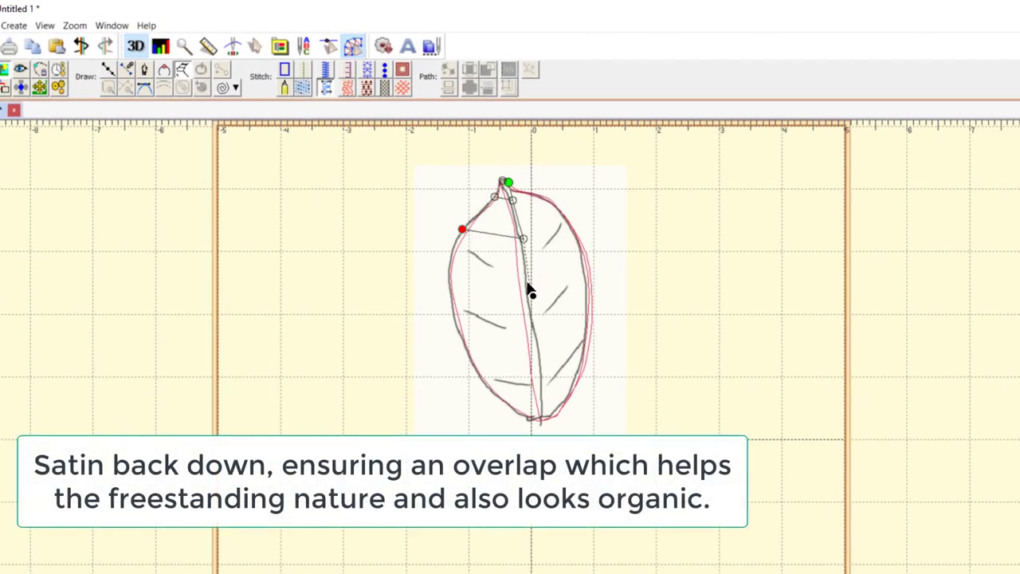
left_click(449, 273)
left_click(542, 360)
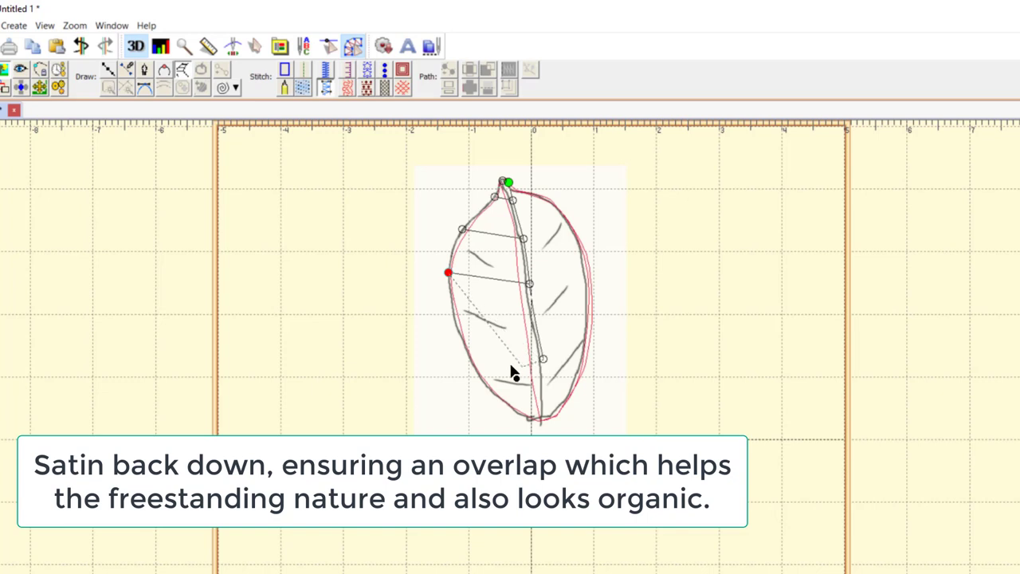
left_click(462, 348)
left_click(544, 404)
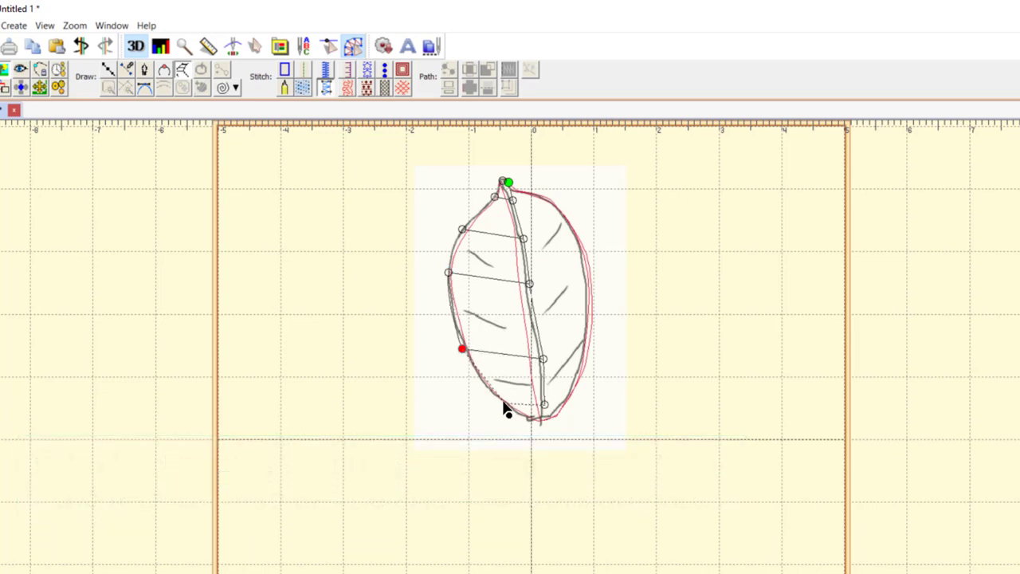
left_click(505, 404)
left_click(549, 418)
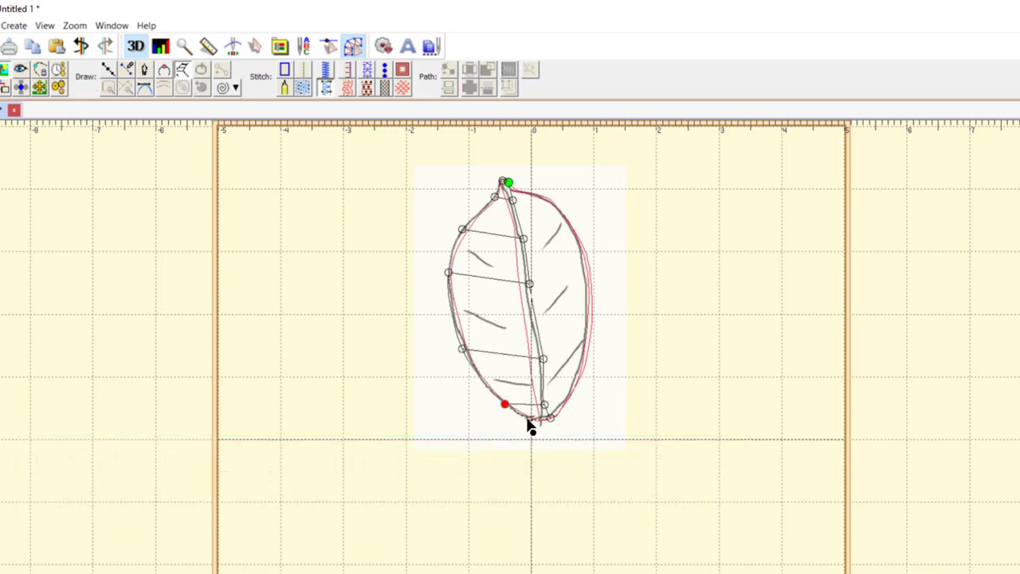
key("Return")
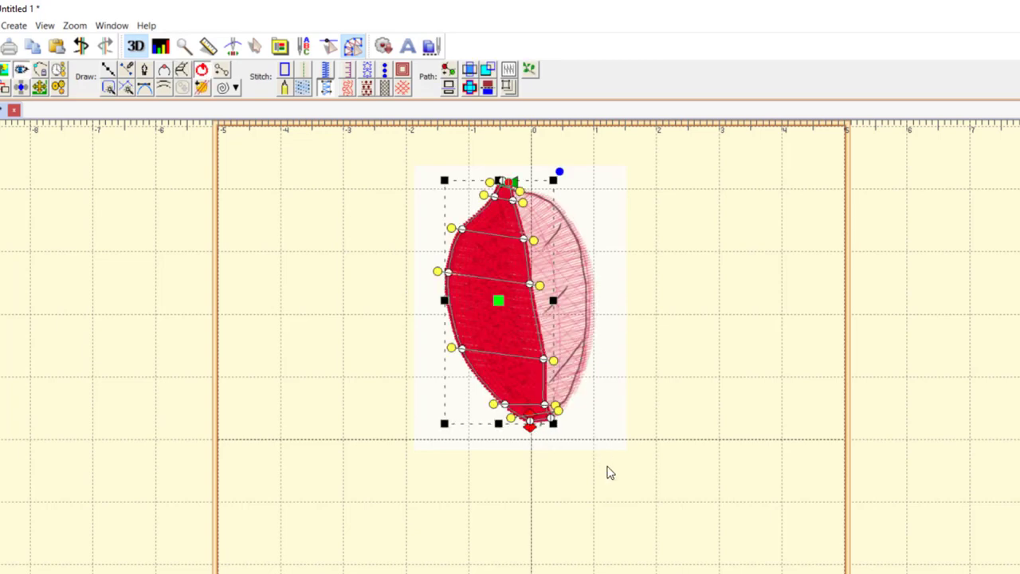
left_click(605, 476)
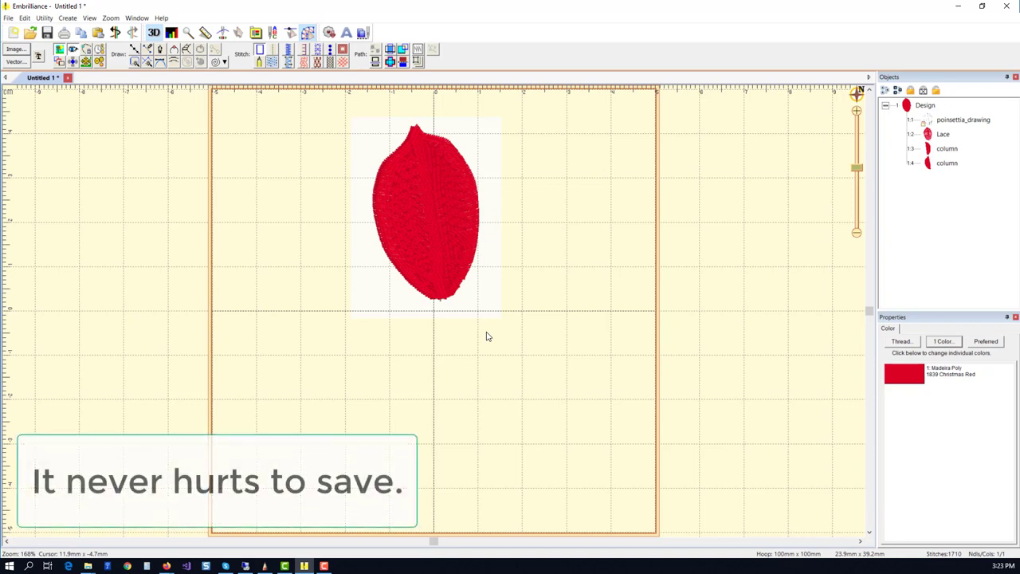
Save the design as the working file leaf.be.
left_click(9, 19)
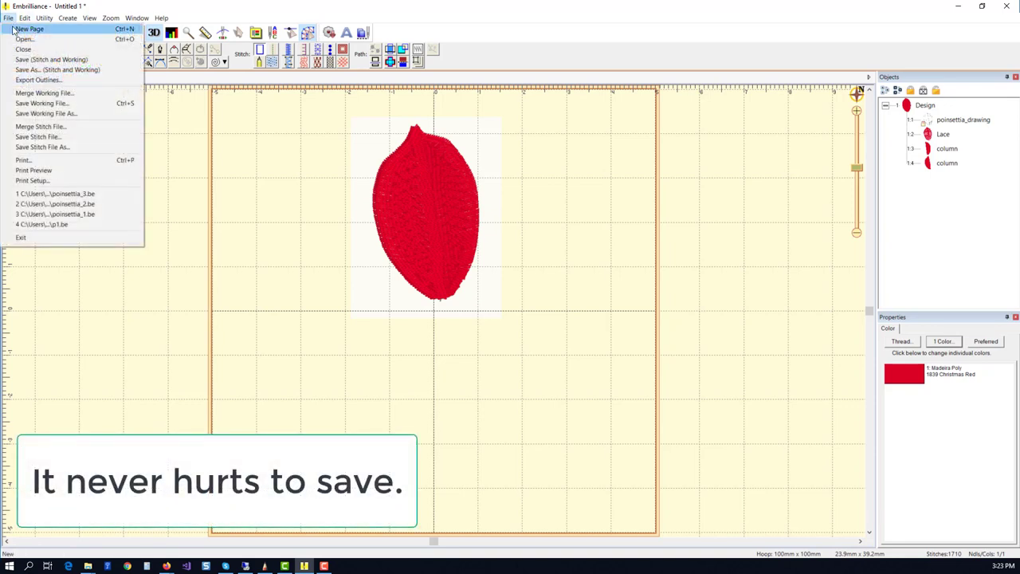
left_click(62, 114)
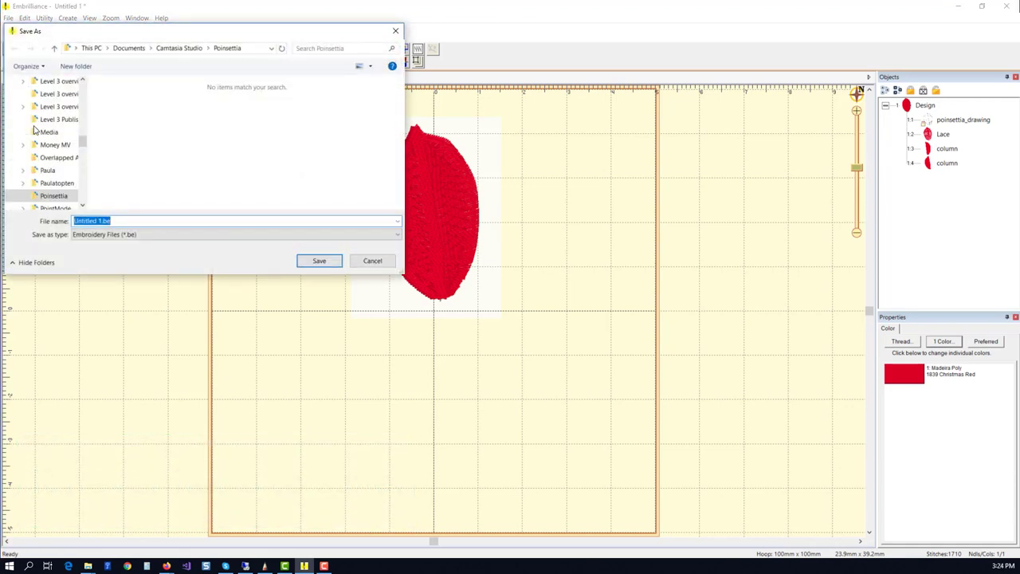
type("leaf")
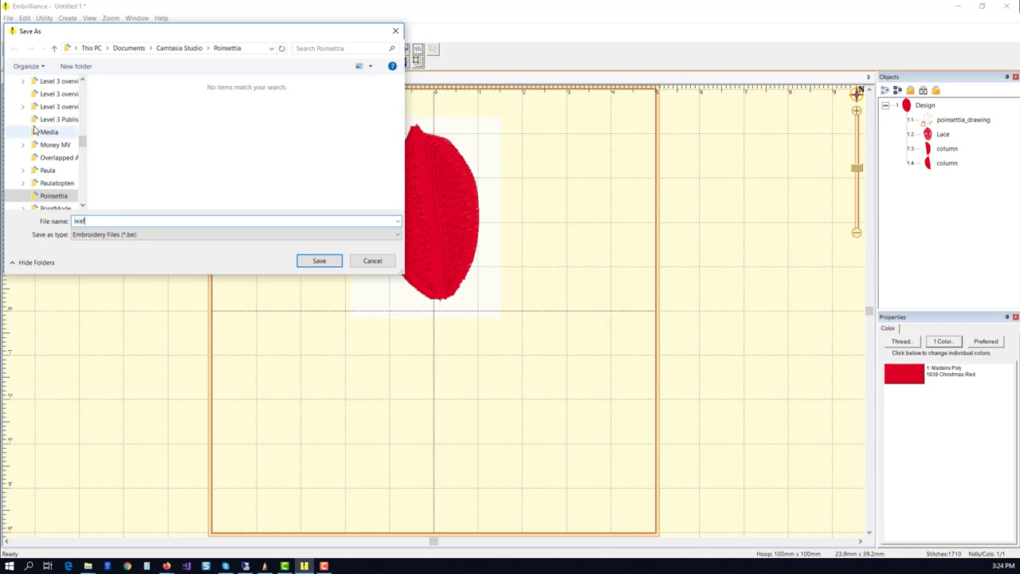
key("Return")
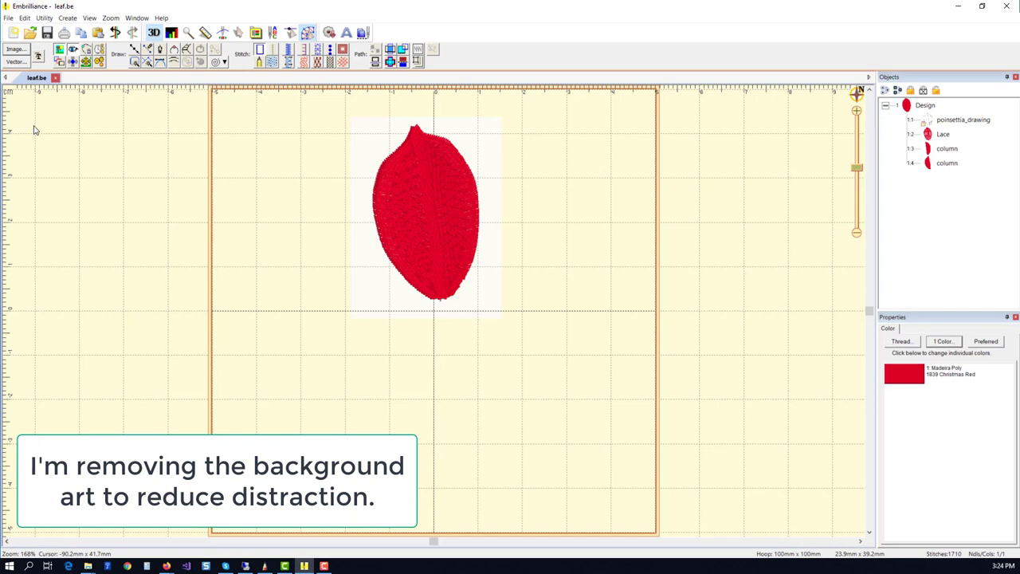
Delete the poinsettia_drawing background and draw a circle just below the leaf.
left_click(944, 121)
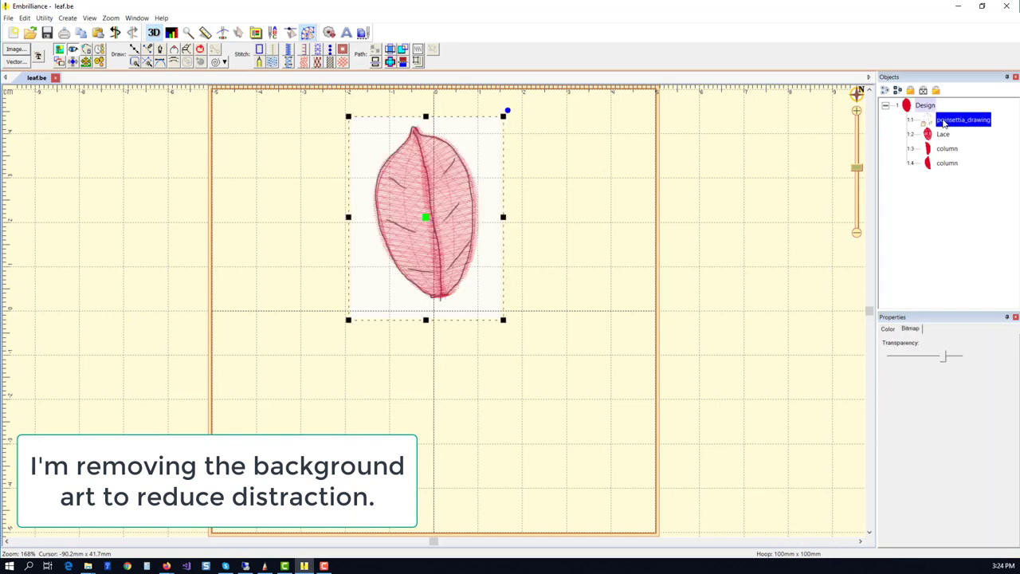
key("Delete")
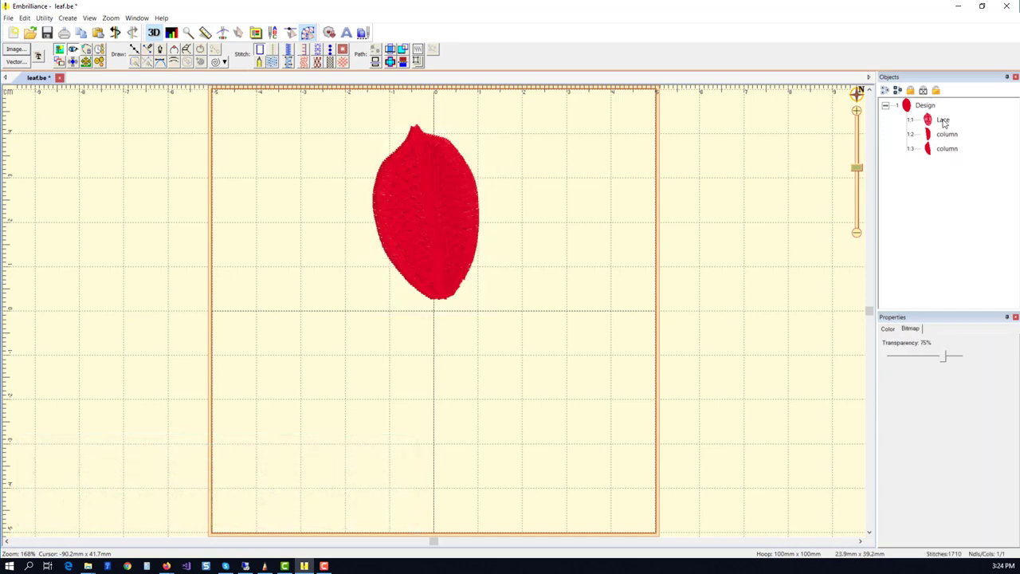
left_click(907, 110)
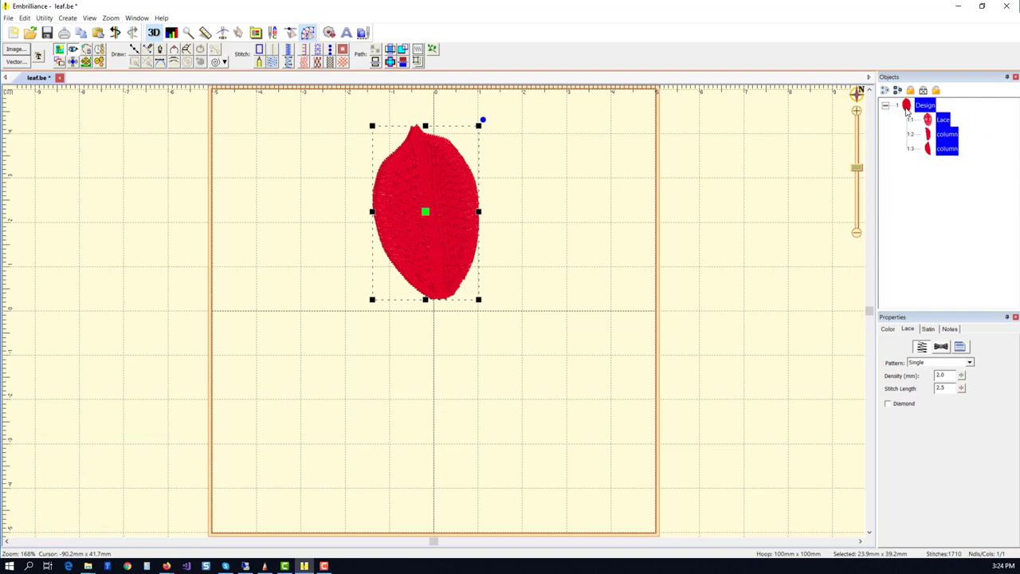
left_click(430, 191)
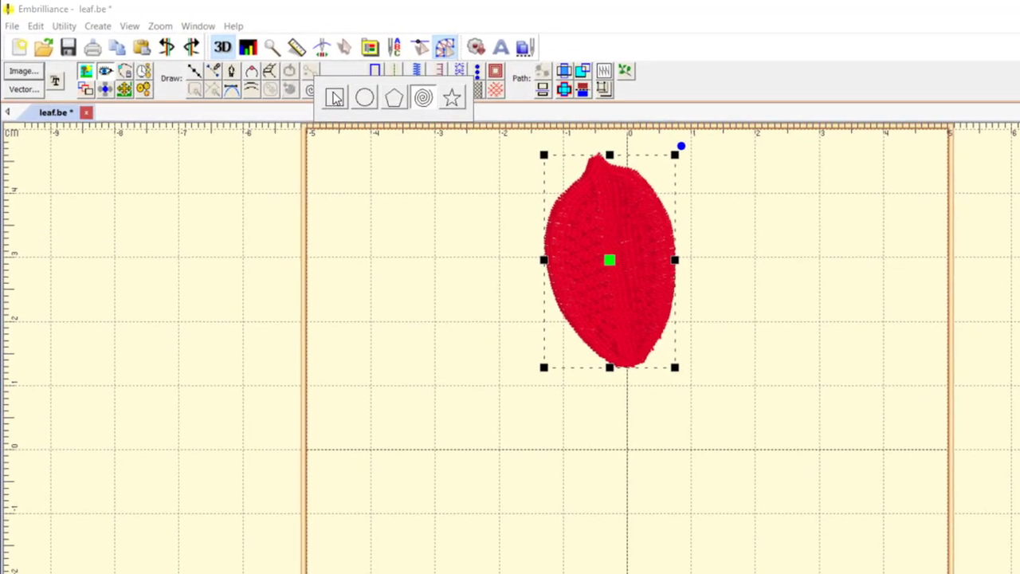
left_click(365, 98)
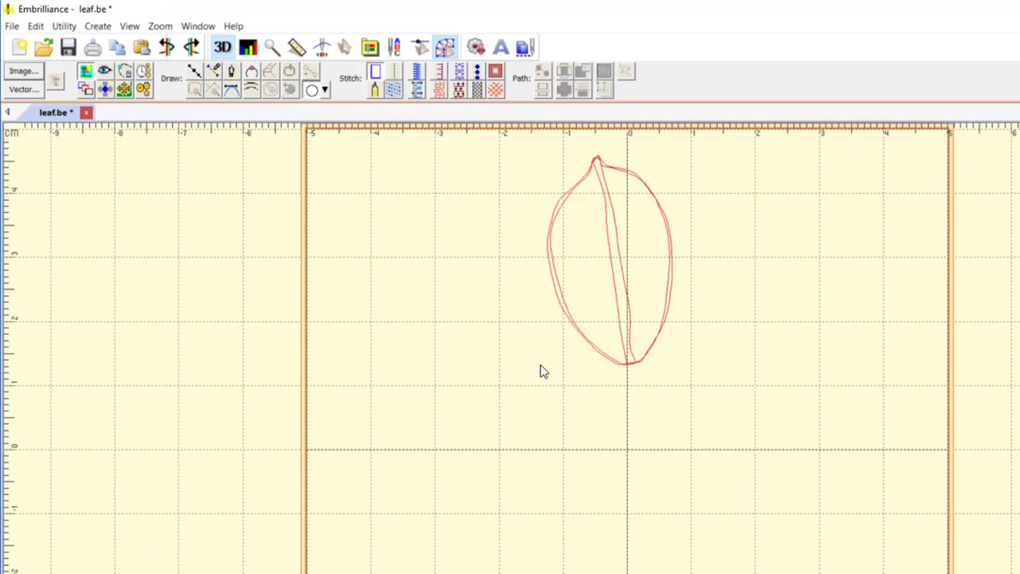
left_click_drag(539, 366, 702, 528)
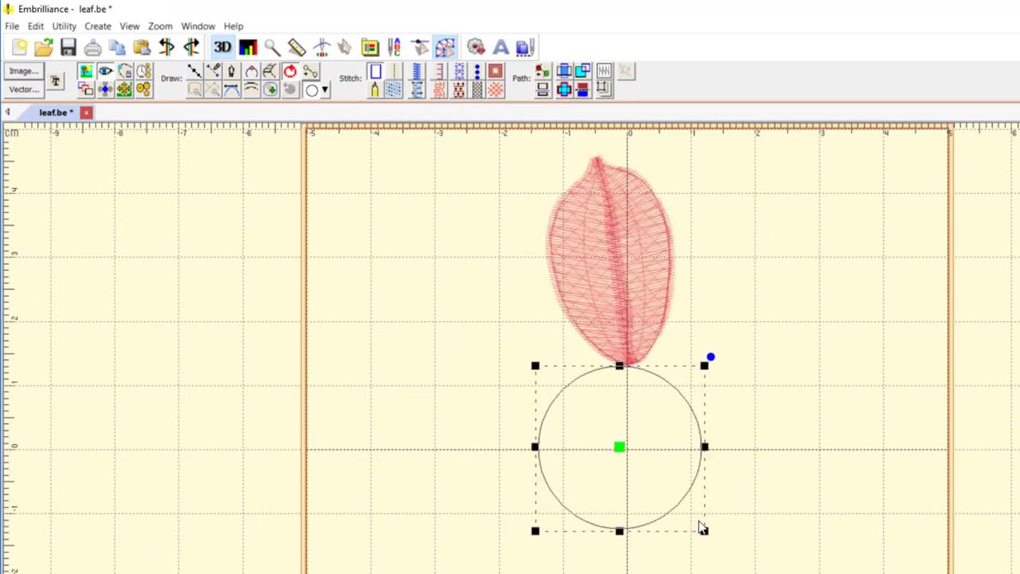
left_click_drag(620, 448, 630, 451)
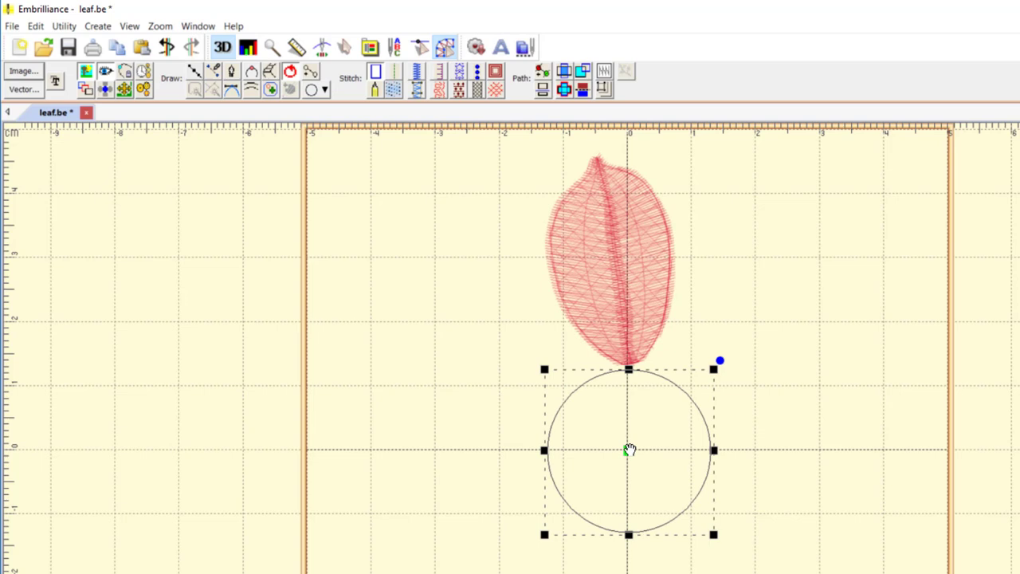
Move the leaf up, paste two copies on either side, and narrow the left copy.
left_click(625, 300)
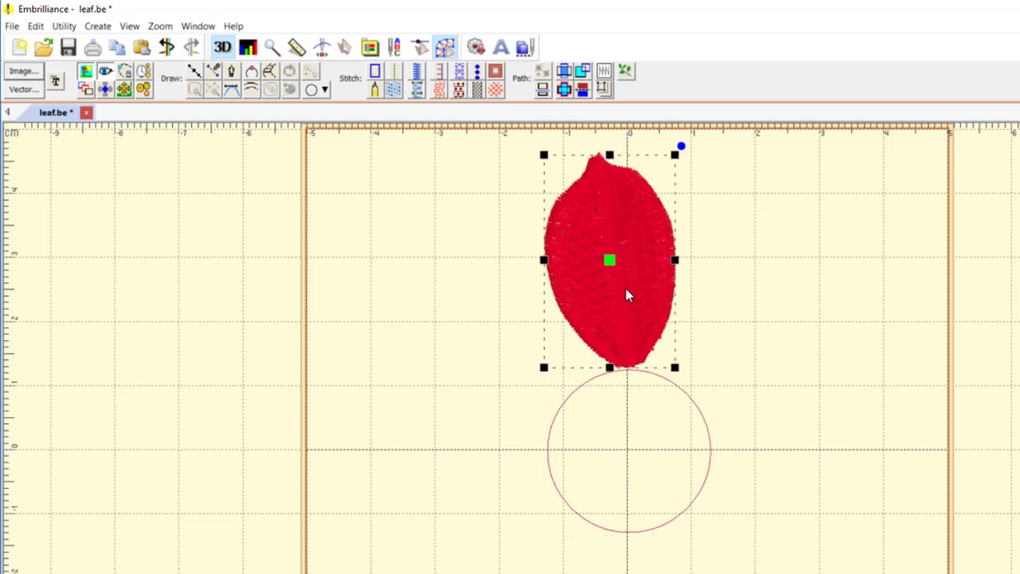
left_click_drag(609, 260, 606, 244)
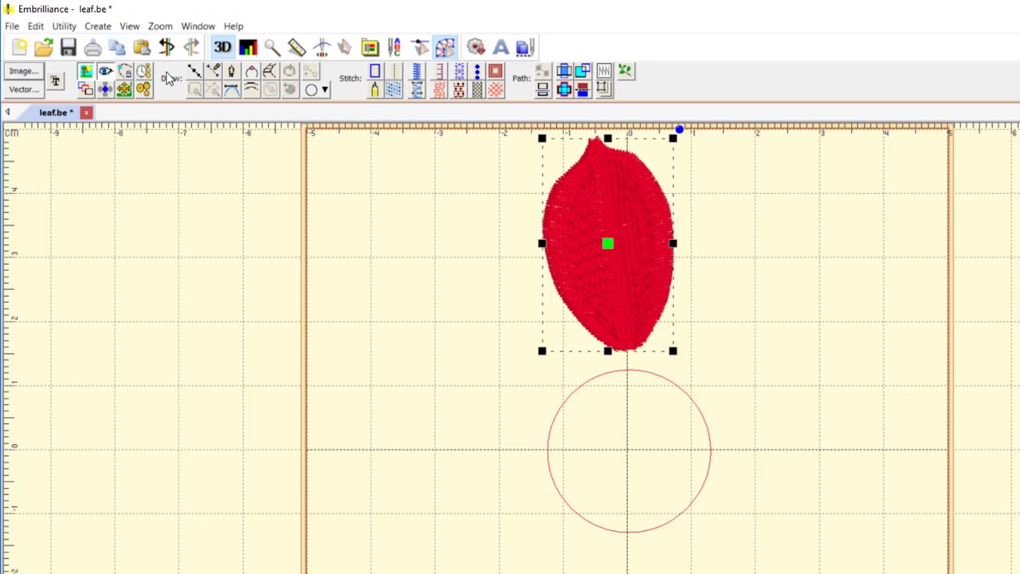
left_click(143, 51)
left_click_drag(625, 239, 751, 249)
left_click(347, 49)
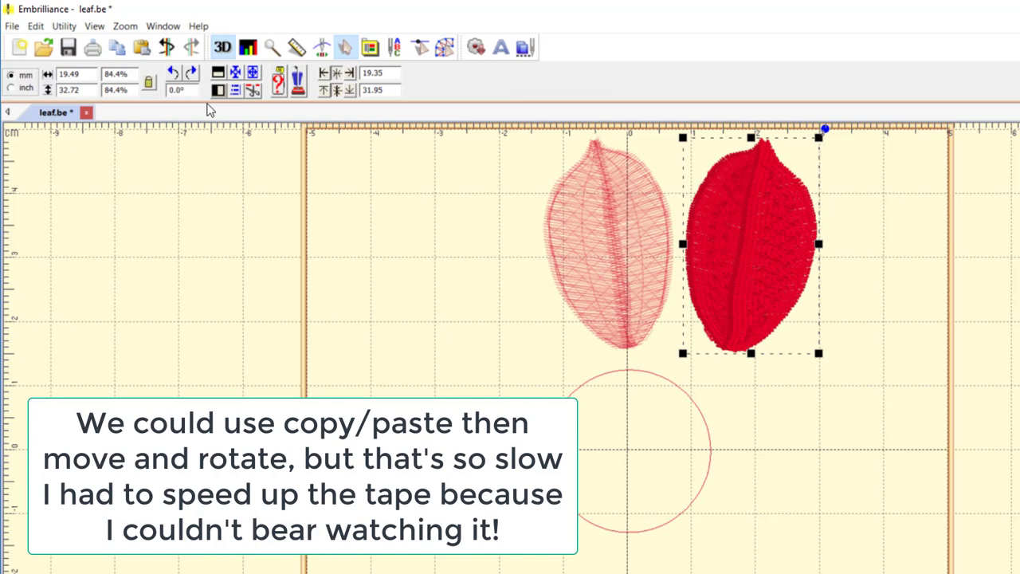
left_click(143, 47)
left_click_drag(615, 253, 470, 243)
left_click_drag(398, 245, 427, 244)
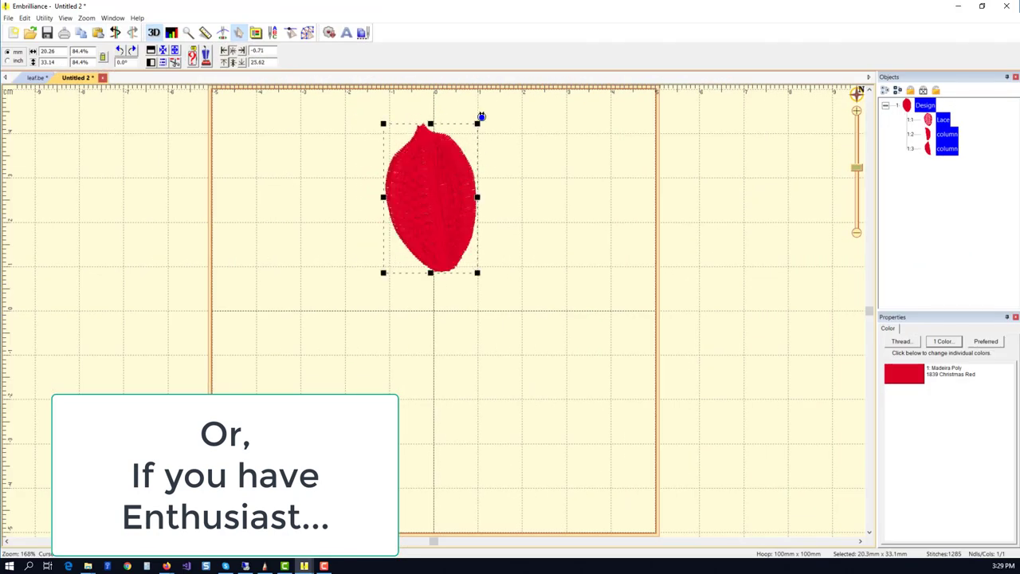
Rotate the leaf upright and repeat it as a Carousel ring of 7 leaves.
left_click_drag(481, 116, 489, 130)
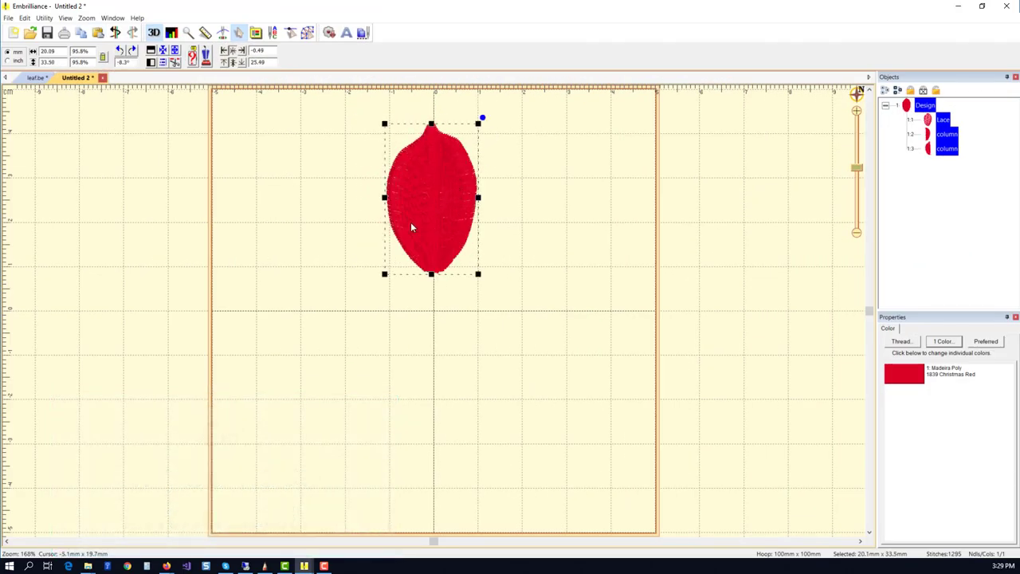
left_click(44, 17)
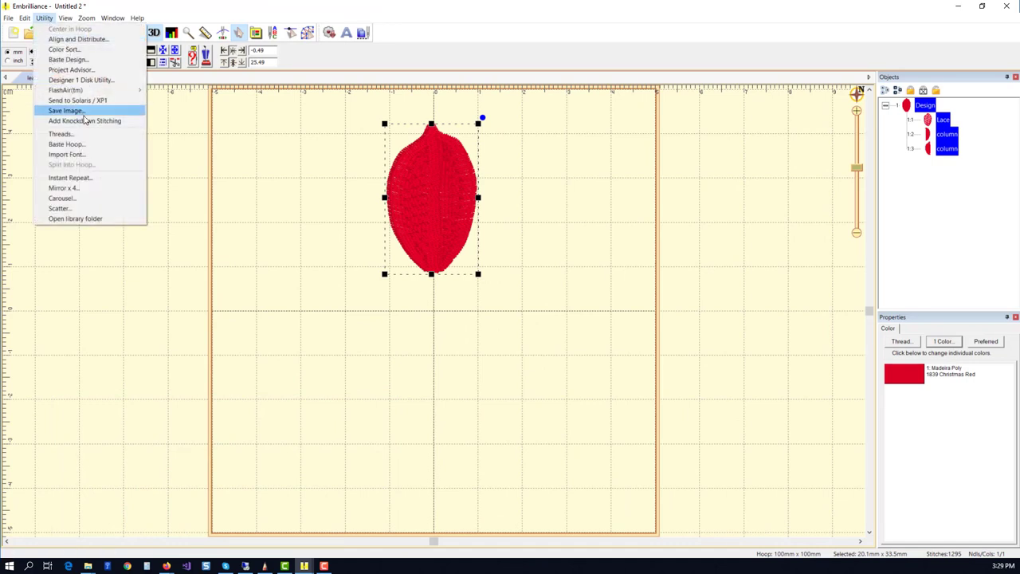
left_click(80, 199)
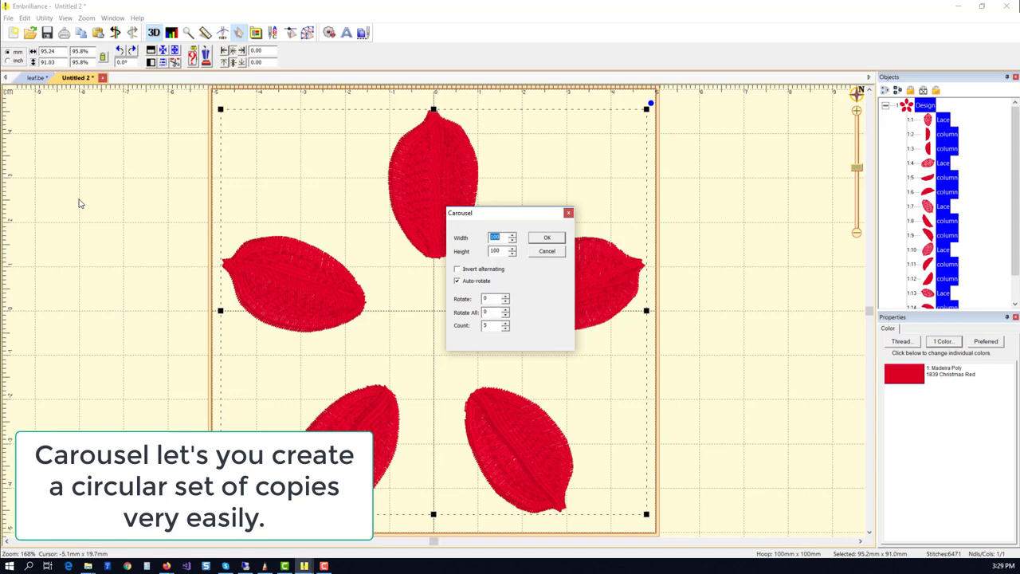
left_click(505, 323)
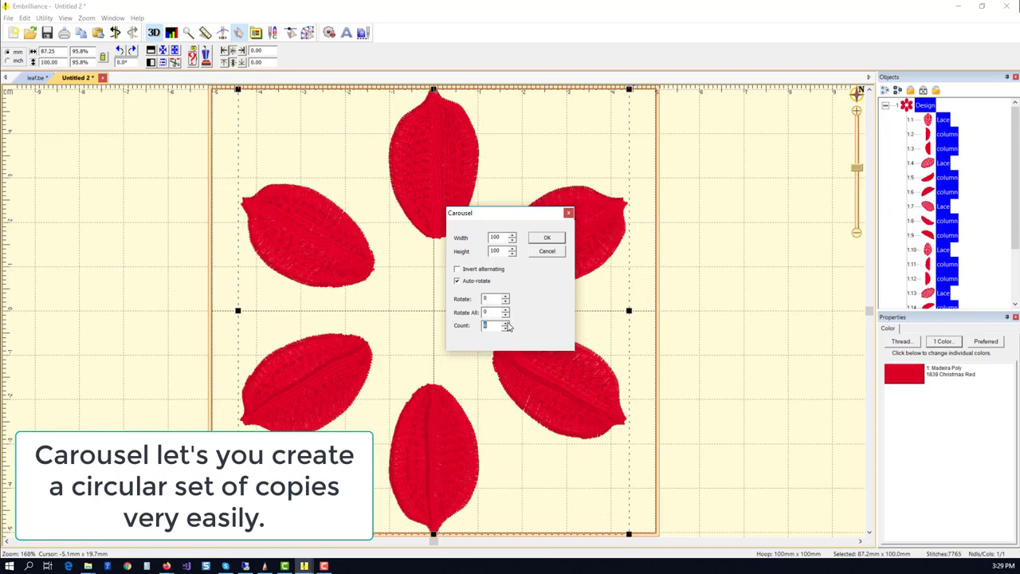
left_click(505, 324)
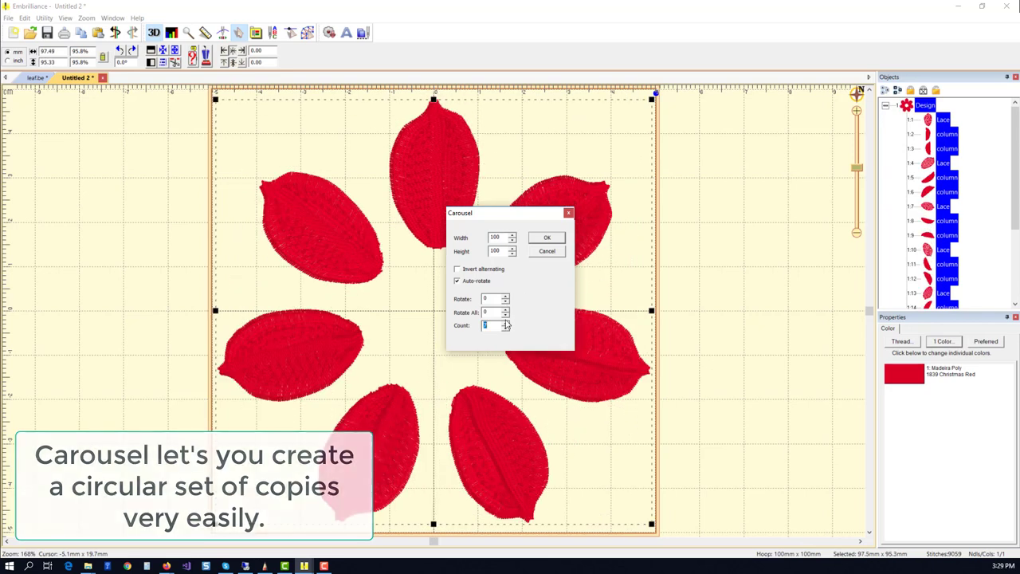
Shrink the ring to about 86.4 × 84.0 mm and apply the carousel.
left_click(512, 240)
left_click(512, 240)
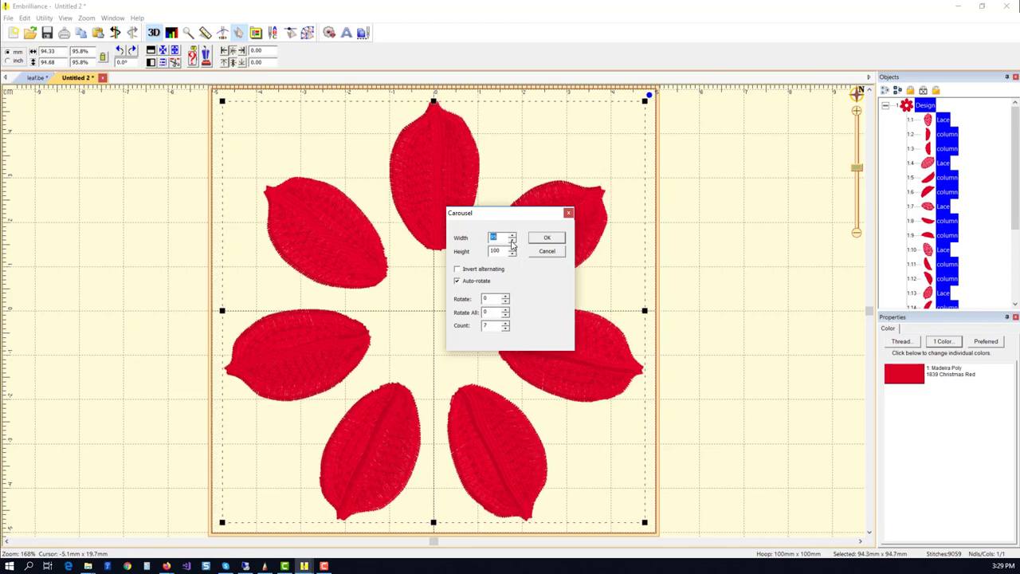
left_click(512, 240)
left_click(512, 240)
left_click(512, 254)
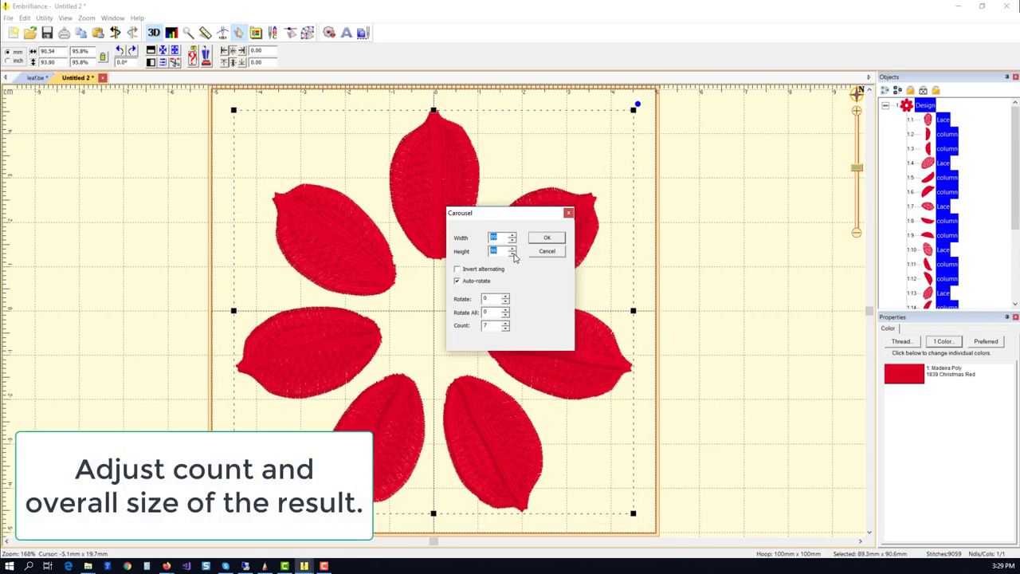
left_click(512, 254)
left_click(512, 254)
left_click(512, 255)
left_click(514, 254)
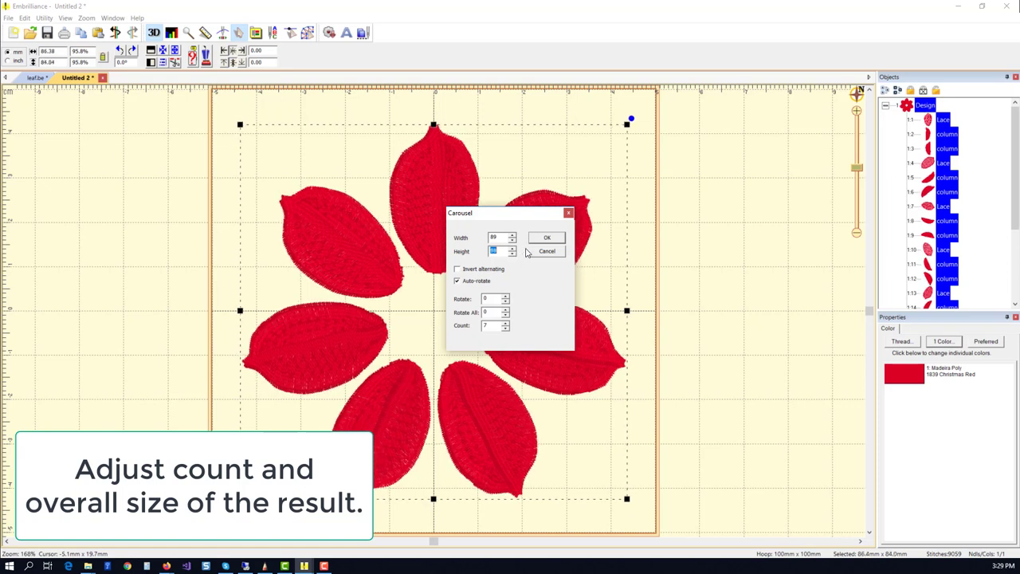
left_click(556, 240)
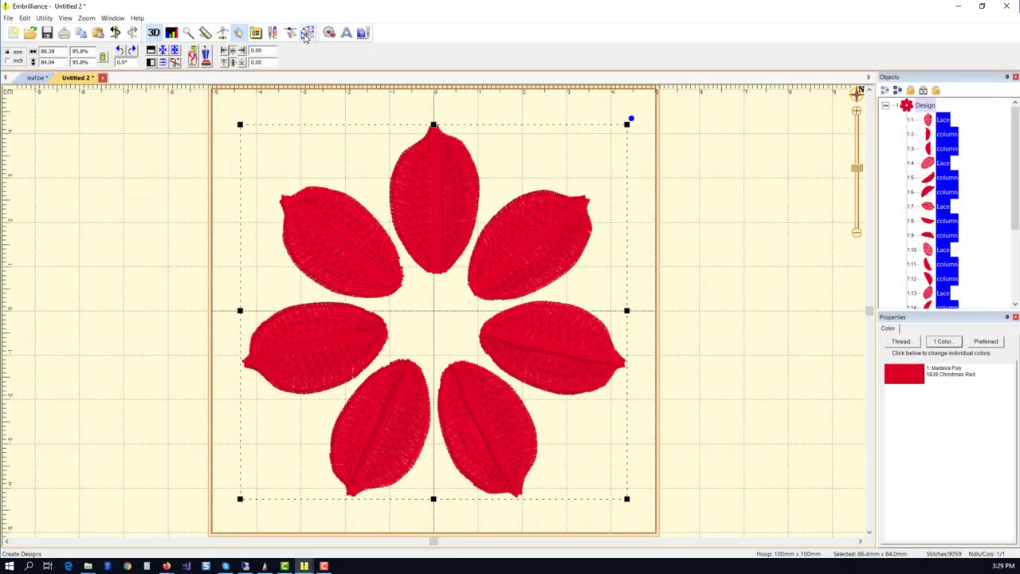
Draw a short satin column stem just below the top leaf.
left_click(307, 33)
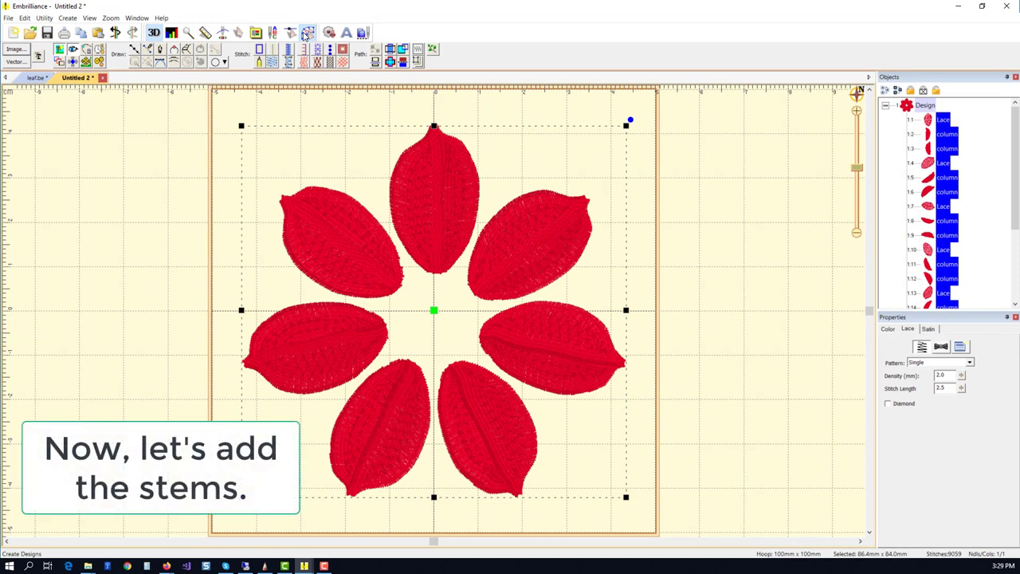
left_click(185, 50)
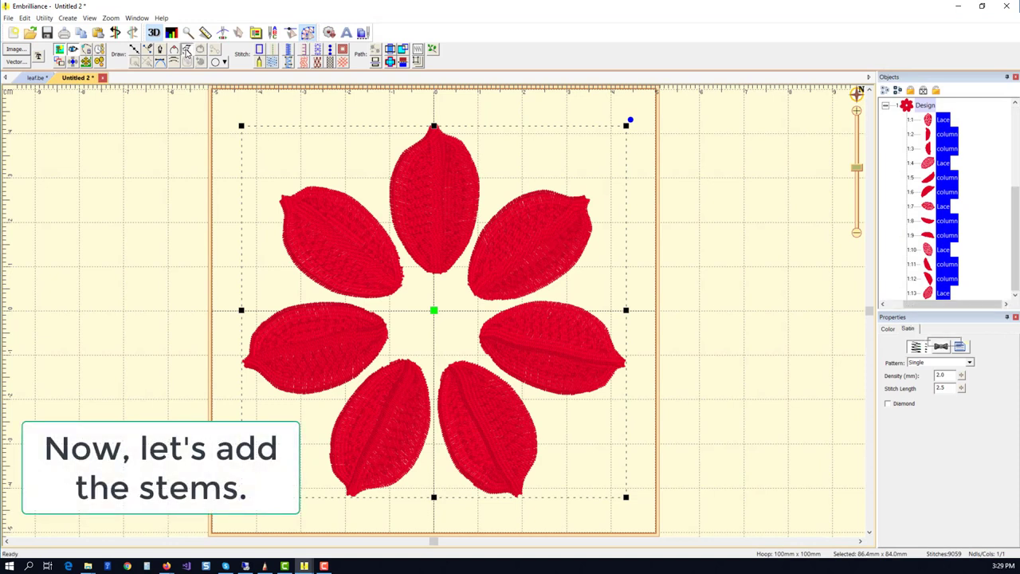
left_click(431, 274)
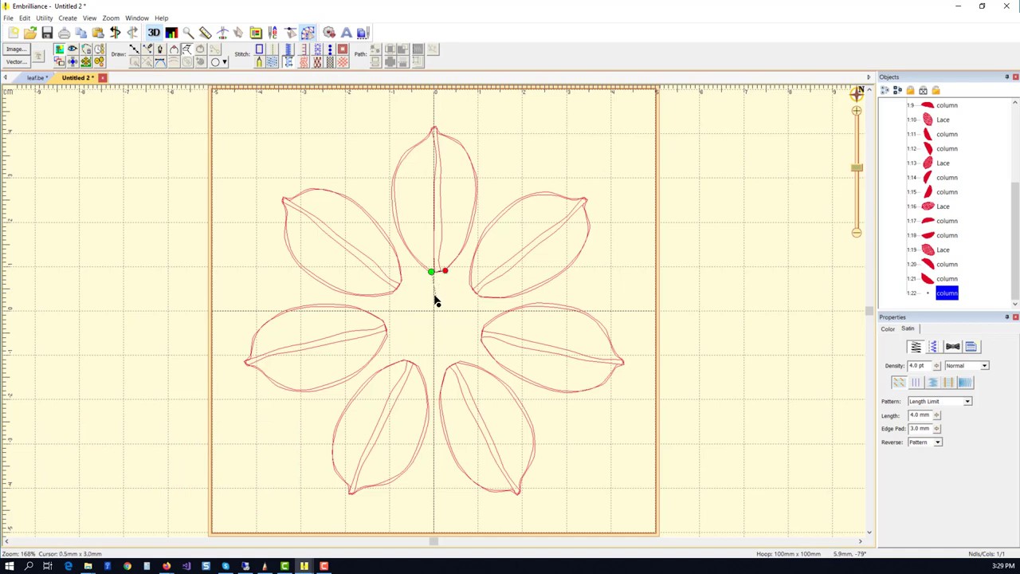
left_click(434, 288)
key("Return")
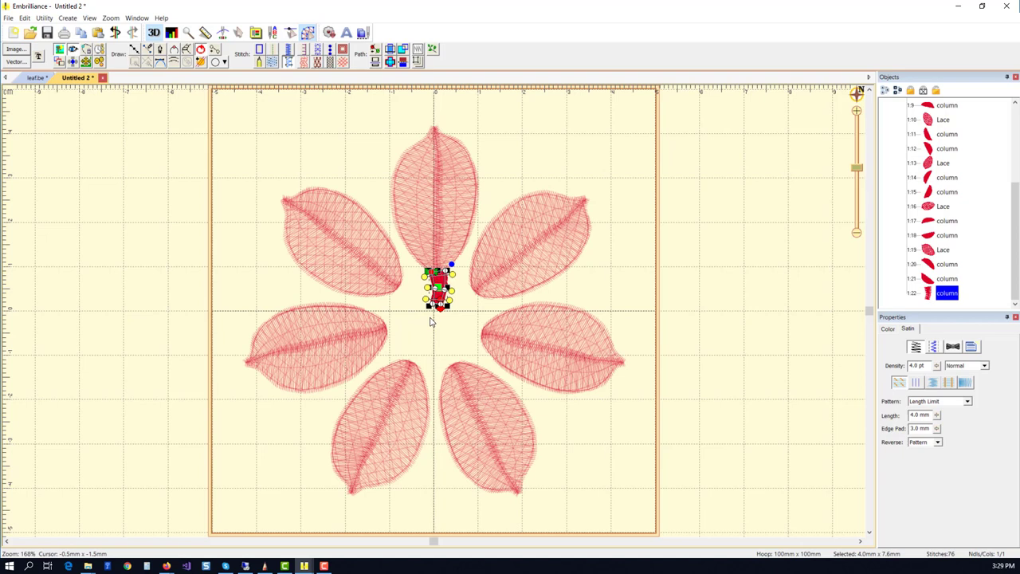
Set the stem's thread to 1750 Christmas Green by searching the chart for 'christmas'.
left_click(899, 329)
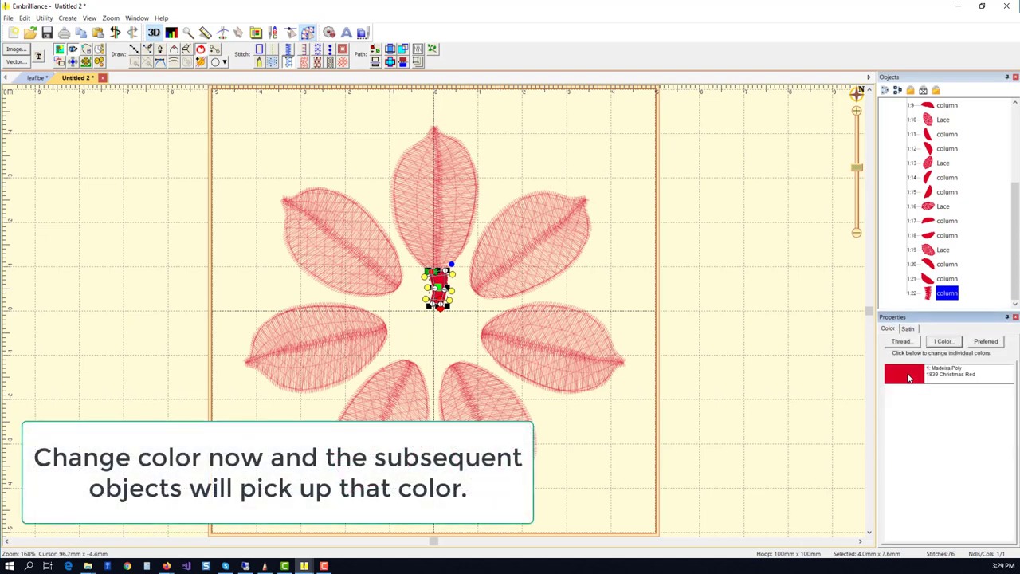
left_click(906, 376)
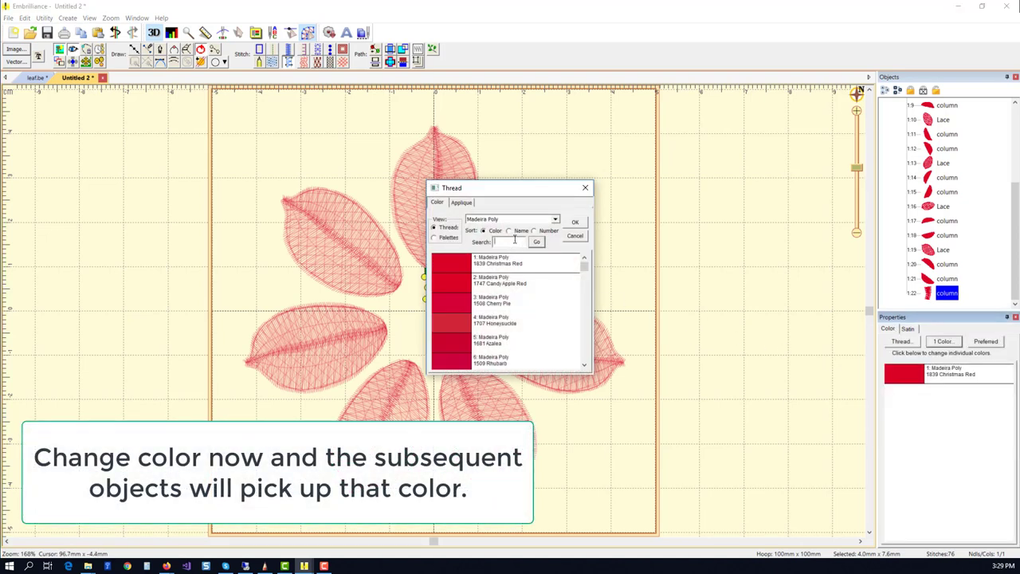
type("christmas")
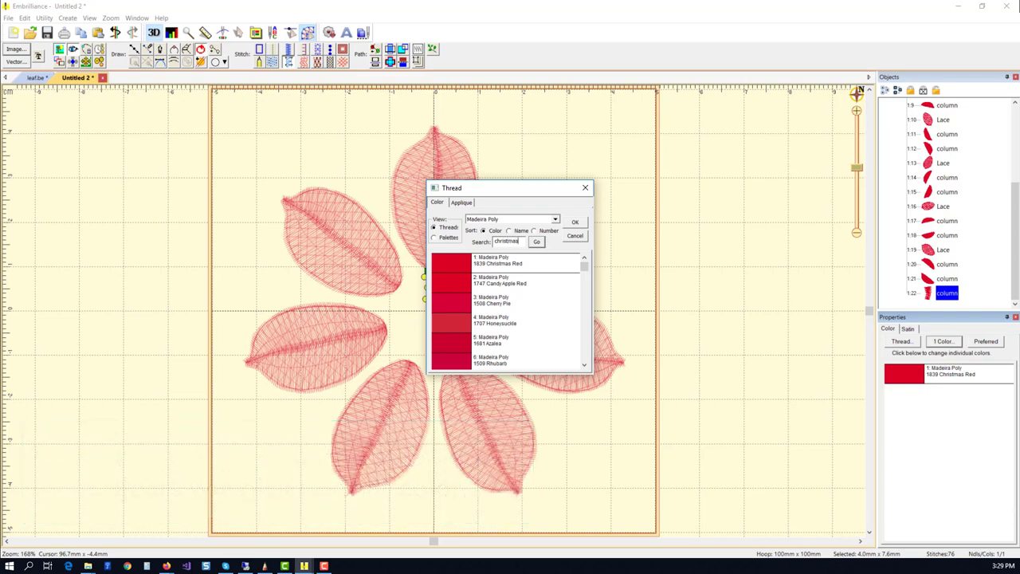
key("Return")
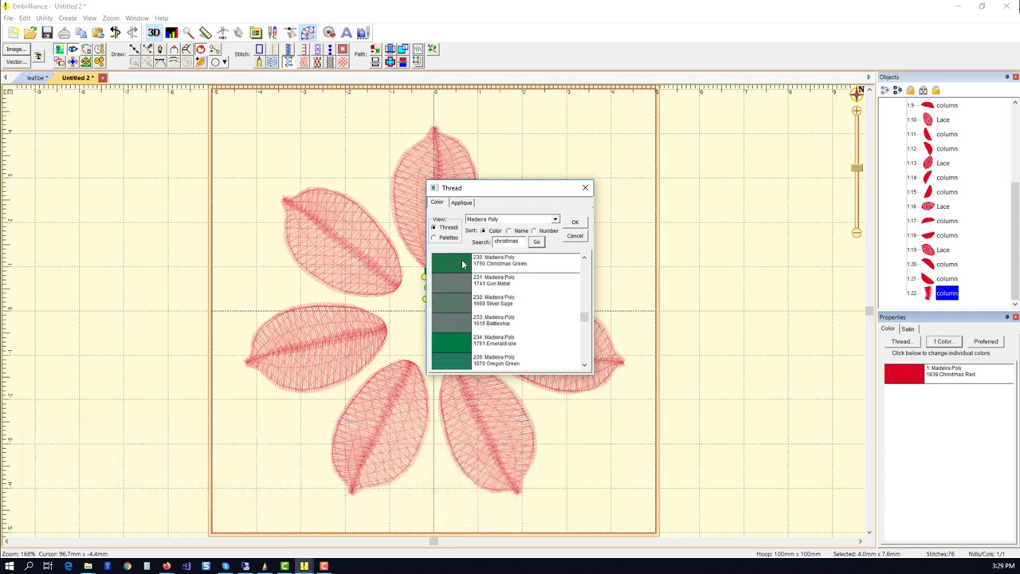
left_click(575, 223)
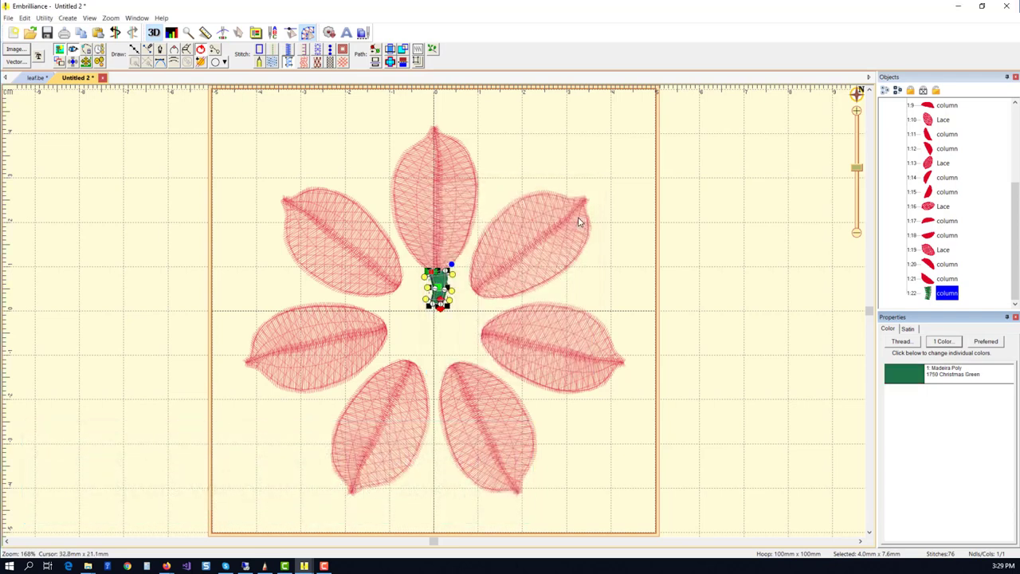
Widen the stem's top end by editing its points, so it tapers.
left_click_drag(858, 173, 851, 154)
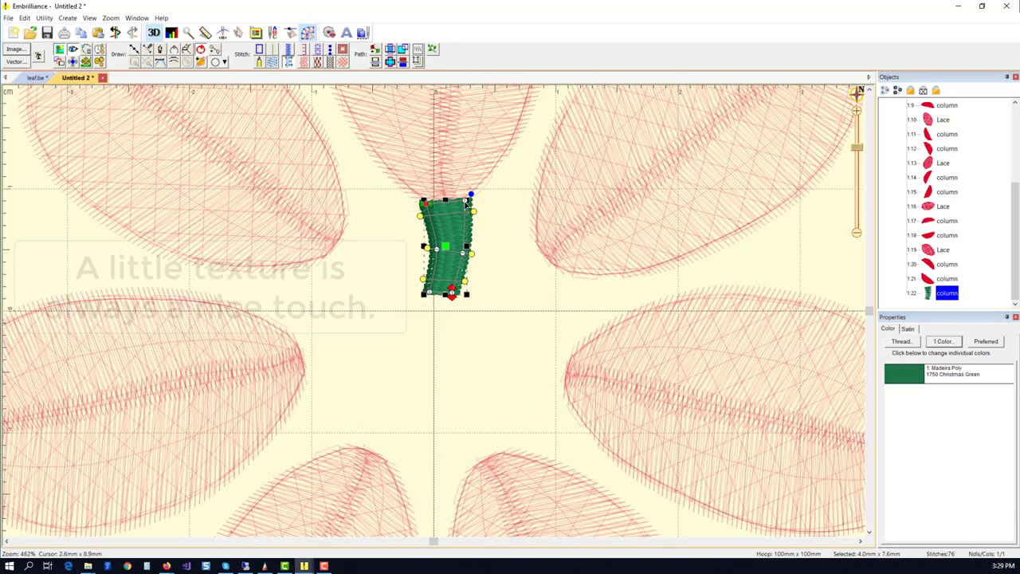
double_click(470, 200)
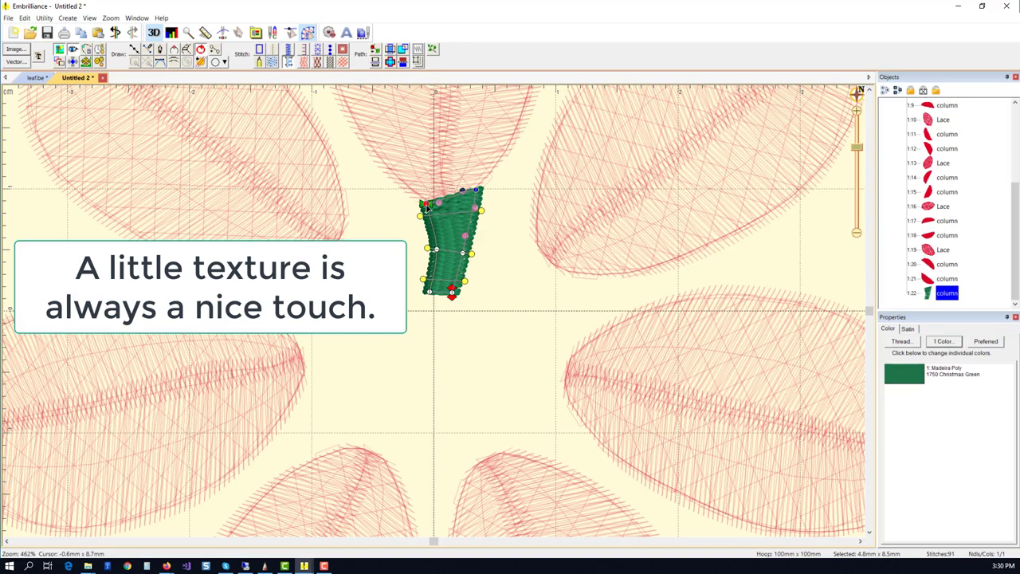
left_click_drag(426, 203, 414, 198)
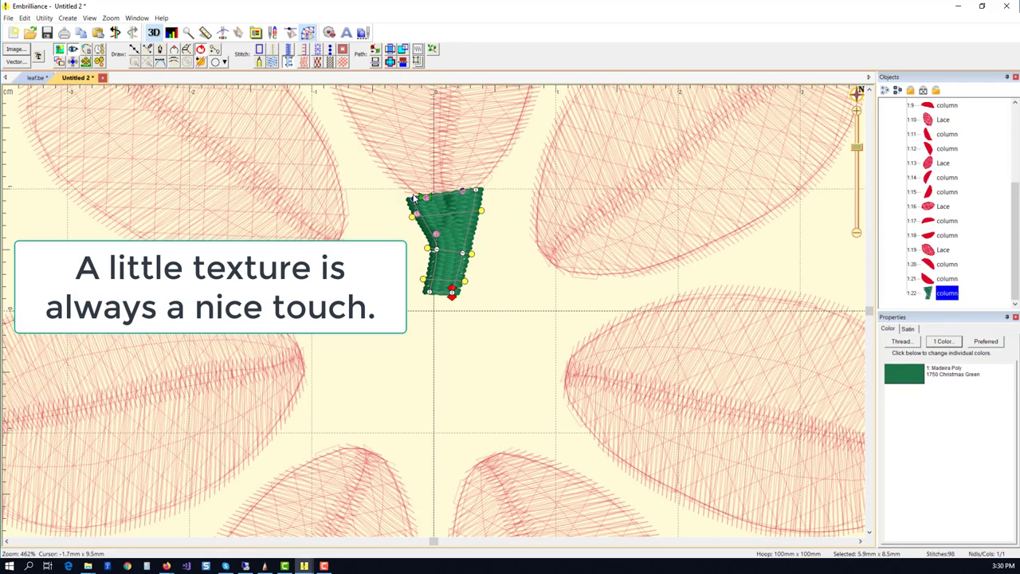
left_click(487, 236)
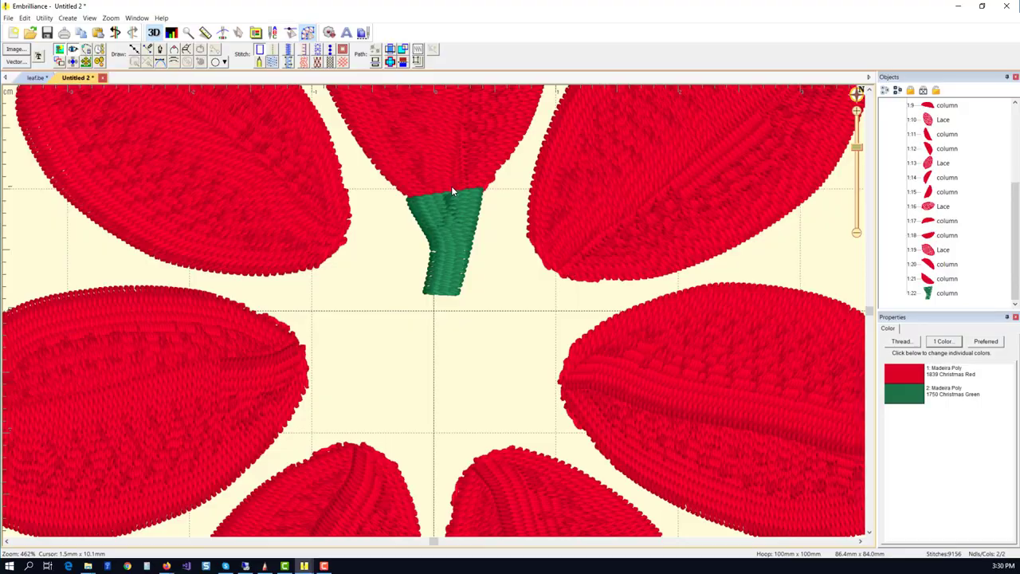
left_click_drag(856, 148, 856, 168)
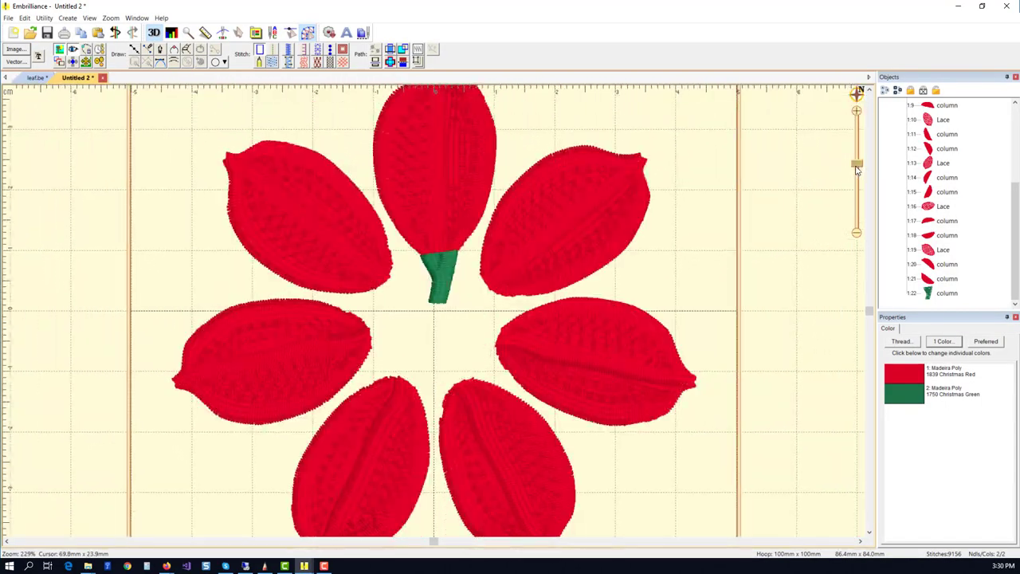
left_click(444, 278)
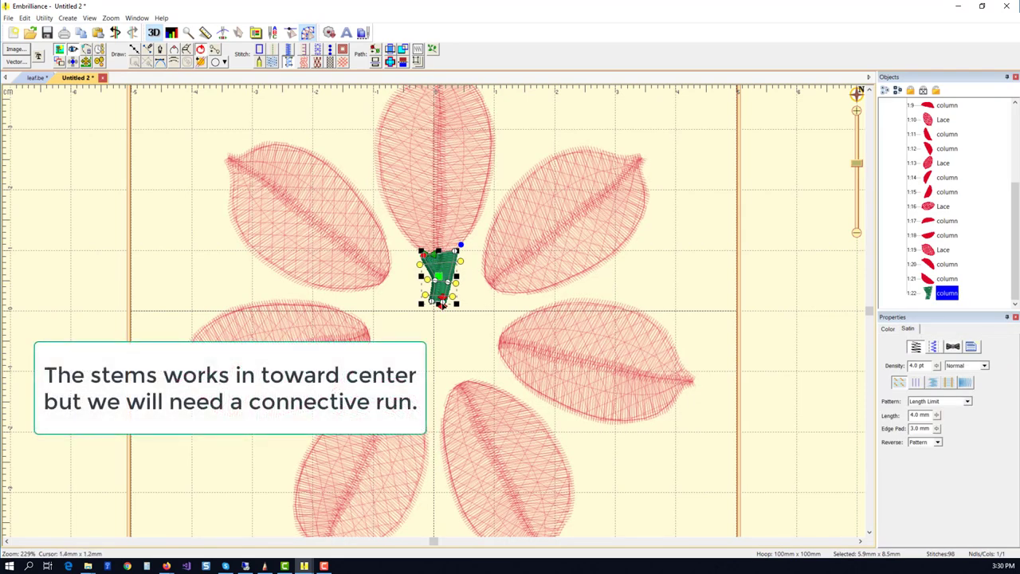
Draw a run-stitch link from the stem's base to the upper-right leaf's base.
left_click(136, 51)
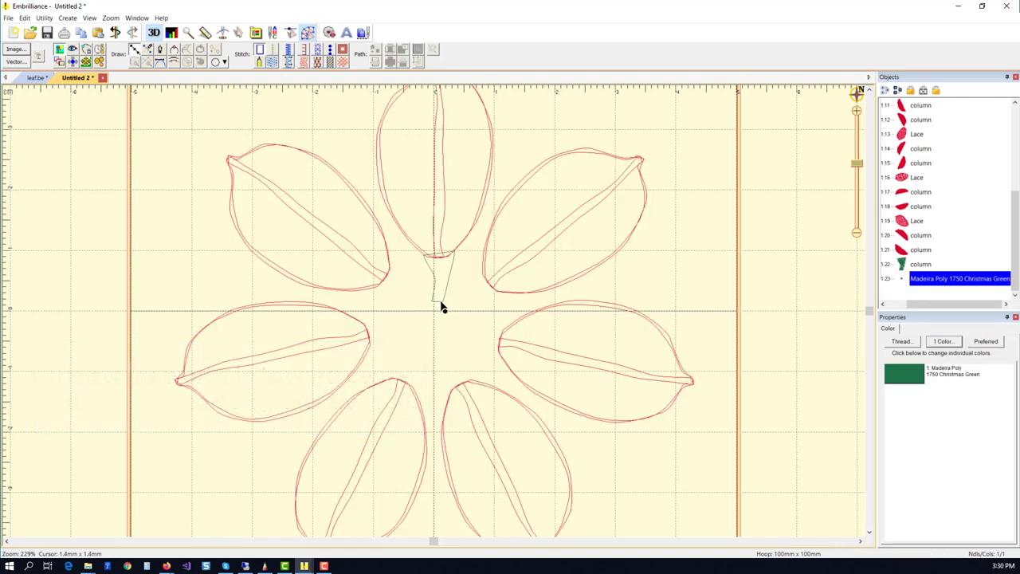
left_click(442, 303)
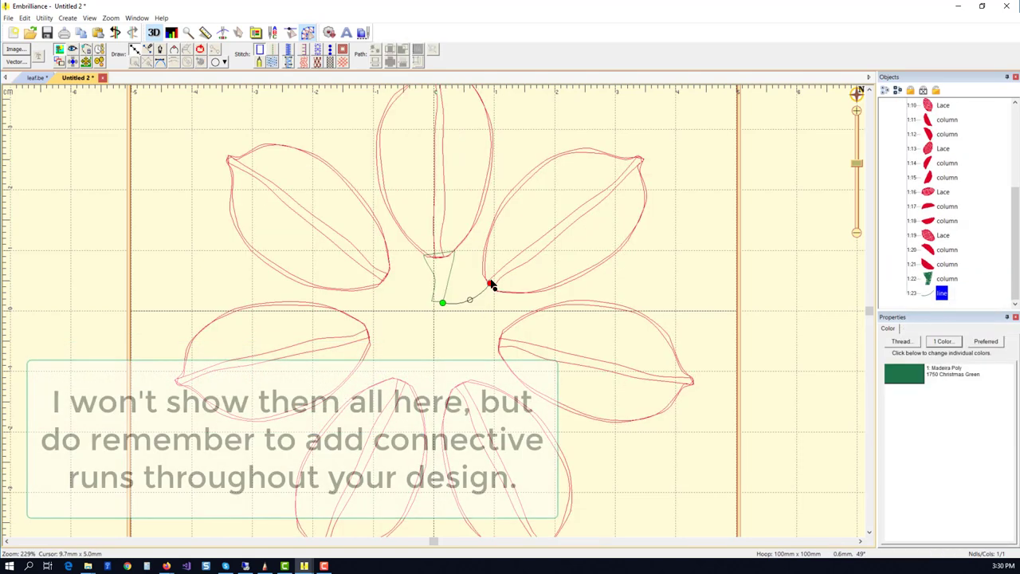
double_click(494, 280)
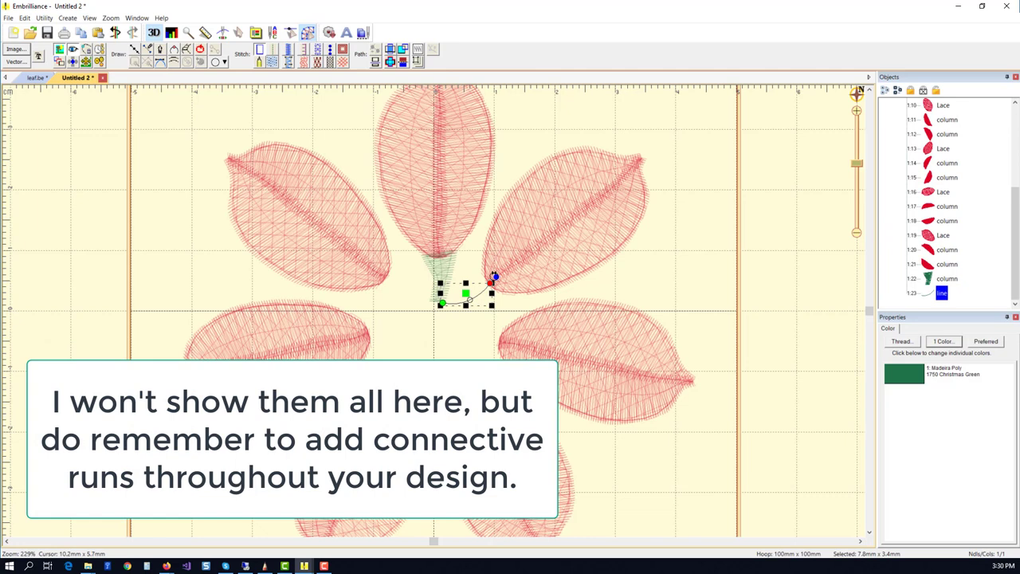
left_click(273, 53)
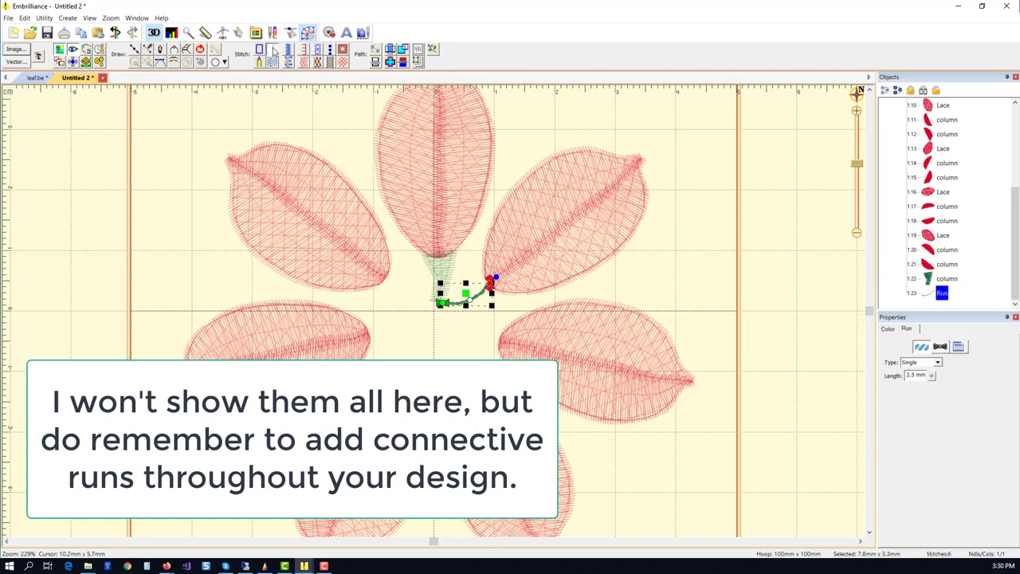
Draw a second green satin stem at the upper-right leaf's base.
left_click(185, 49)
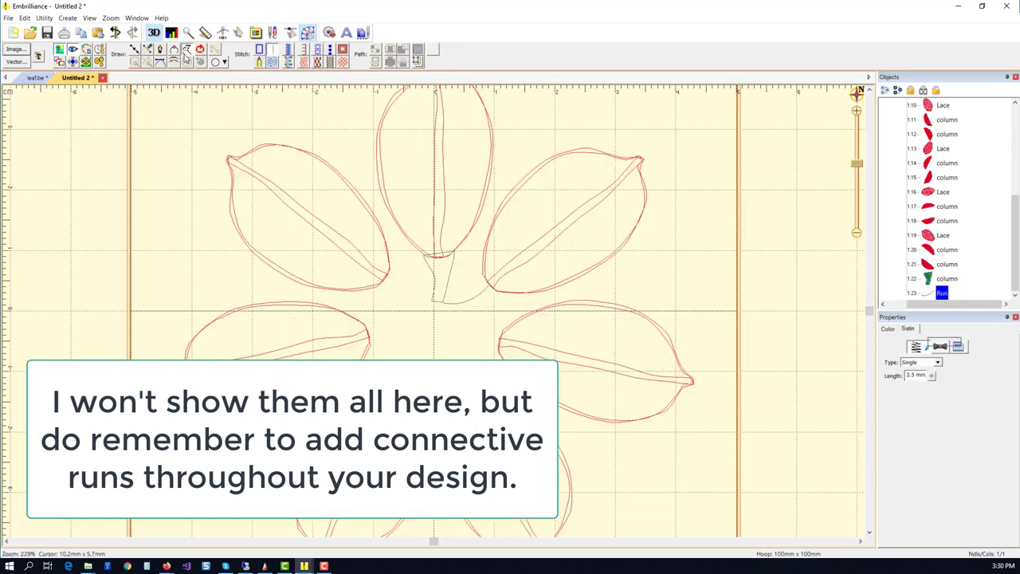
left_click(485, 272)
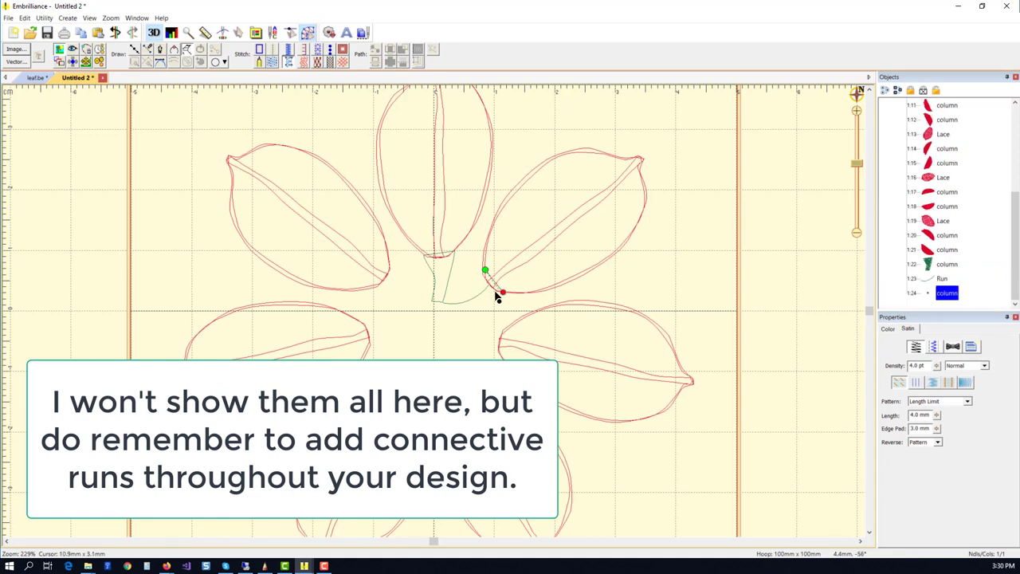
left_click(485, 297)
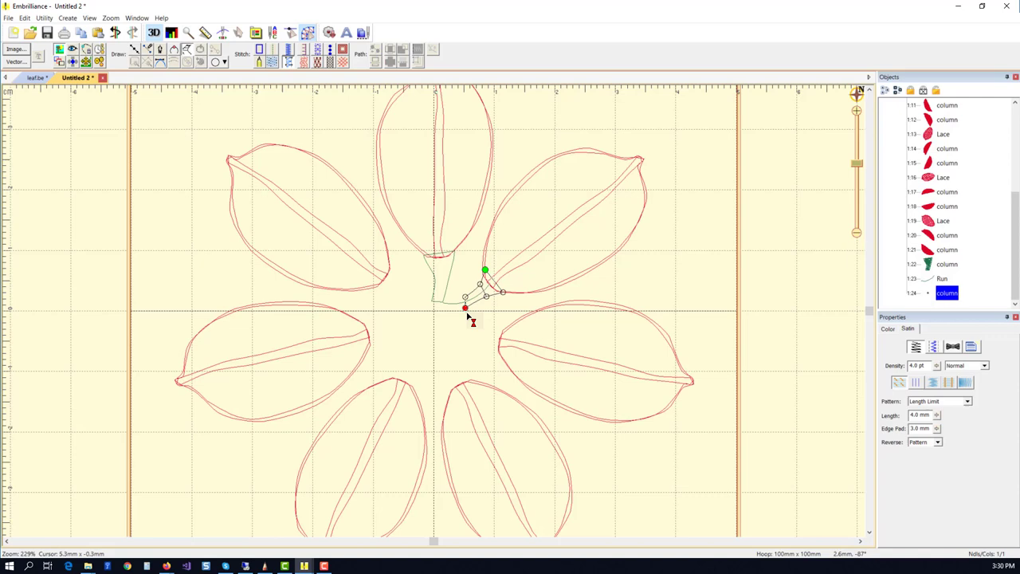
key("Return")
Add a small circular run near the centre and another green satin stem.
left_click(148, 49)
left_click(464, 302)
left_click(501, 345)
key("Return")
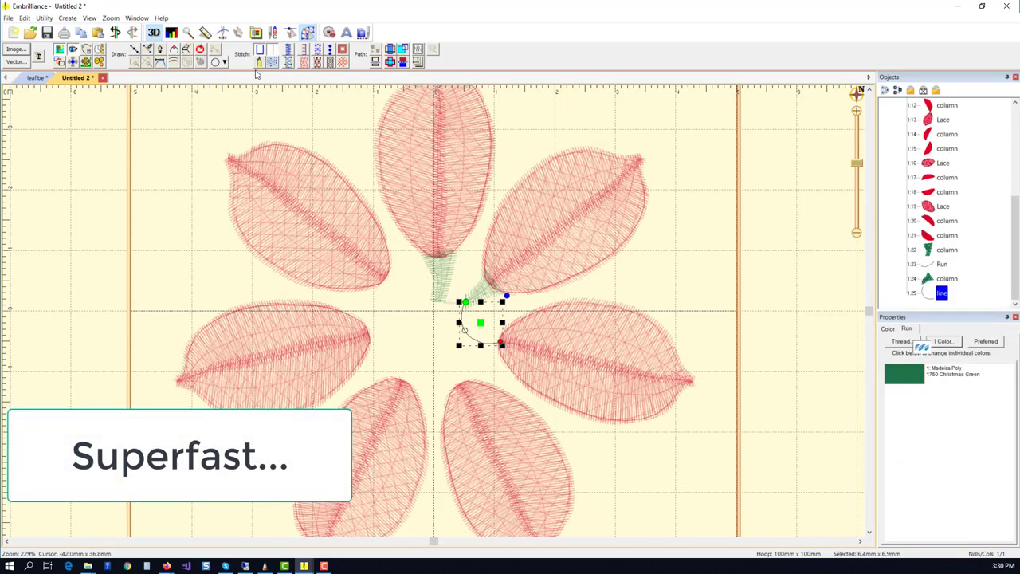
left_click(259, 61)
left_click(505, 332)
left_click(500, 354)
key("Return")
Draw a running-stitch link toward the centre and the next green stem at a petal base.
left_click(147, 49)
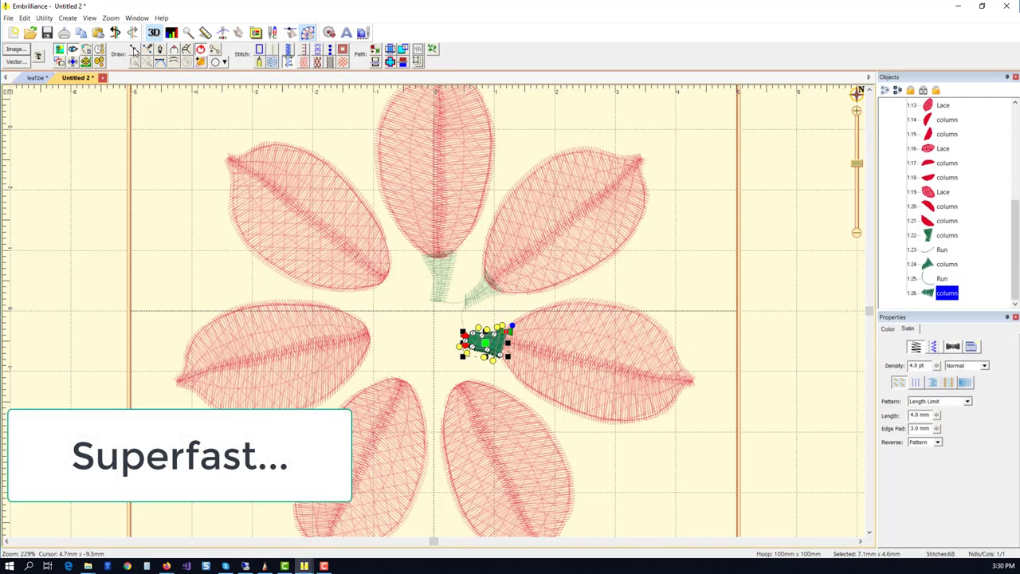
left_click(469, 337)
left_click(453, 358)
key("Return")
left_click(259, 62)
left_click(452, 392)
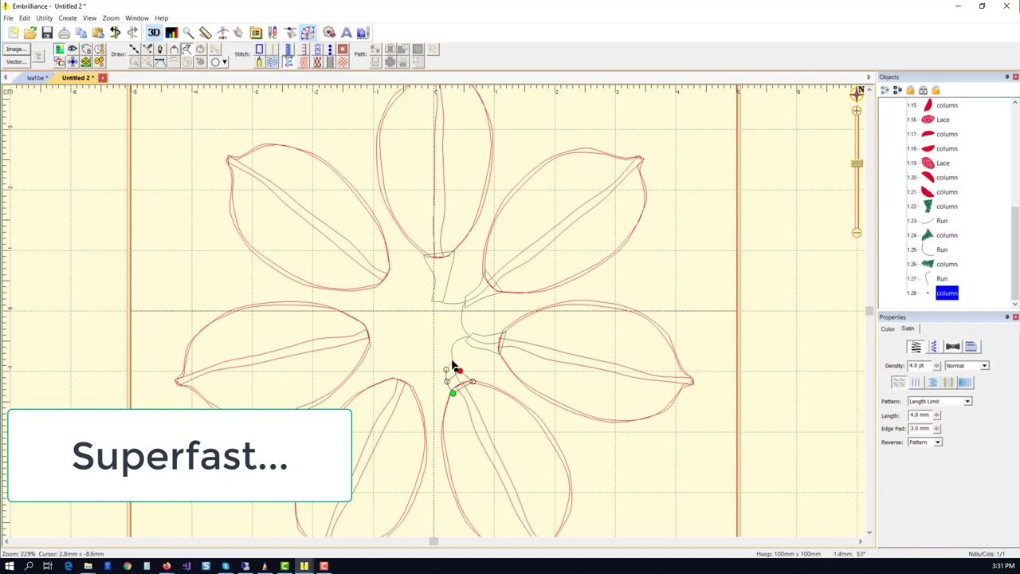
key("Return")
Draw another running-stitch link near the flower centre.
left_click(147, 50)
left_click(453, 350)
left_click(435, 350)
left_click(408, 384)
key("Return")
Draw the green satin stem at the lower-left petal.
left_click(259, 61)
left_click(392, 381)
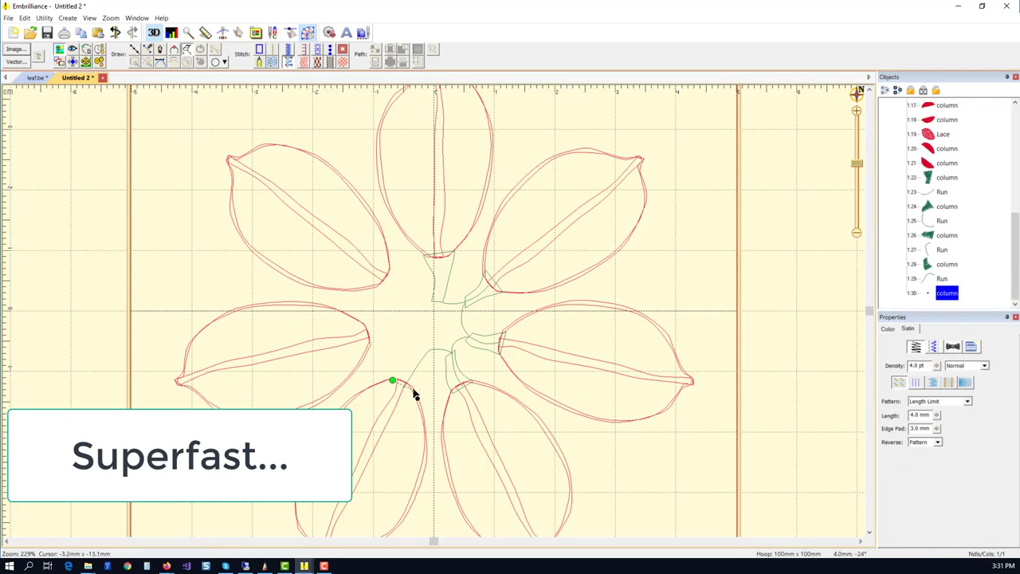
left_click(414, 393)
left_click(404, 369)
left_click(423, 376)
left_click(421, 345)
left_click(435, 348)
key("Return")
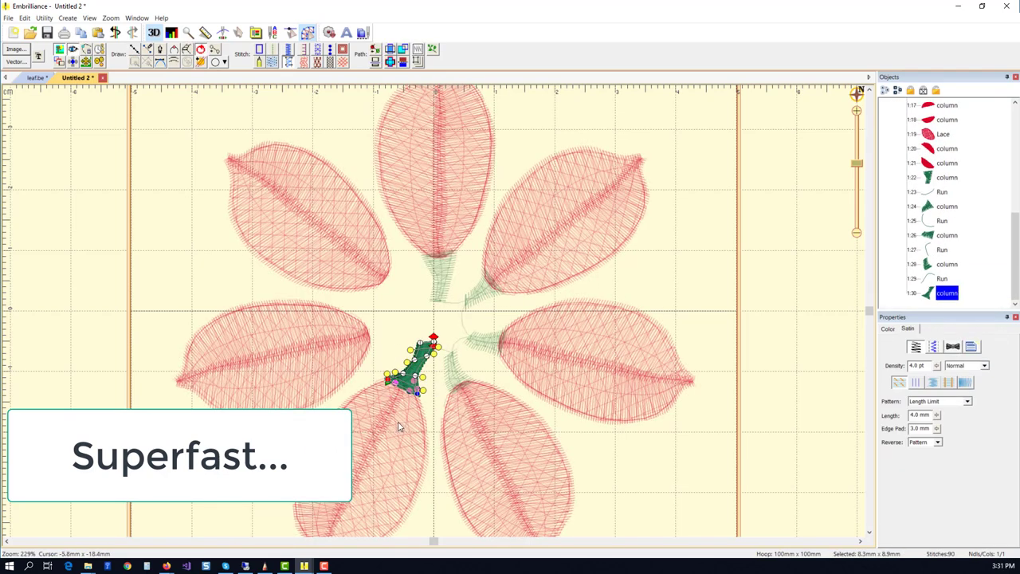
Add a running link toward the centre and a green satin stem at the left petal base.
left_click(147, 49)
left_click(429, 342)
left_click(369, 338)
key("Return")
left_click(259, 61)
left_click(363, 324)
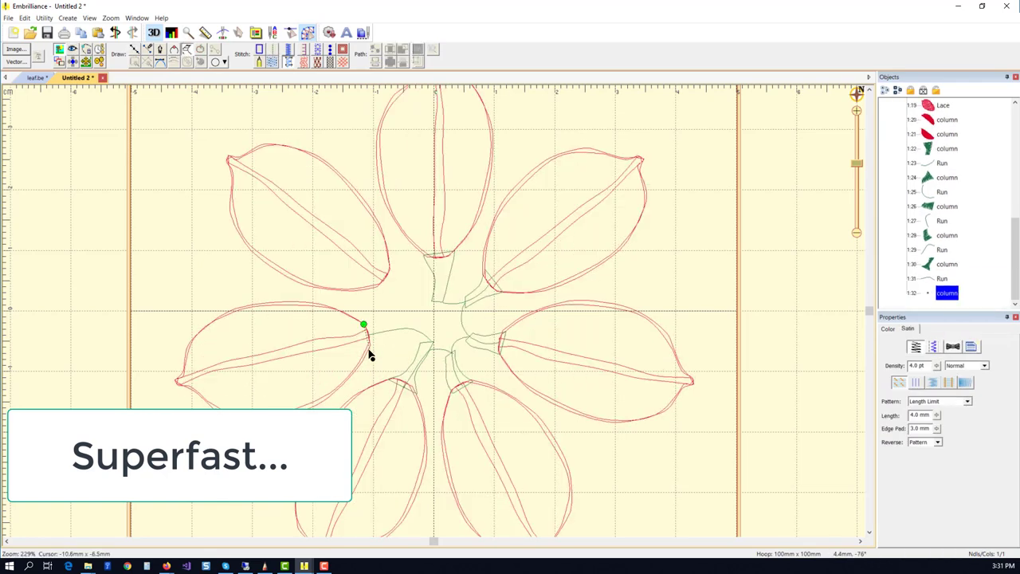
left_click(371, 339)
left_click(400, 332)
key("Return")
Draw a running link beside the left stem and the final green satin stem.
left_click(148, 49)
left_click(408, 329)
left_click(412, 301)
left_click(377, 276)
key("Return")
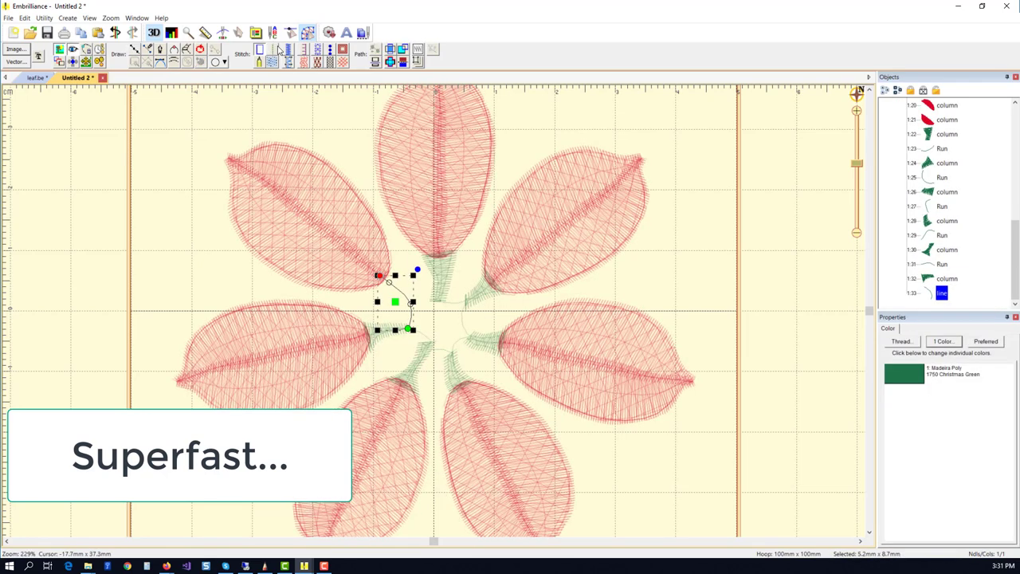
left_click(259, 61)
left_click(375, 290)
left_click(391, 280)
left_click(401, 295)
key("Return")
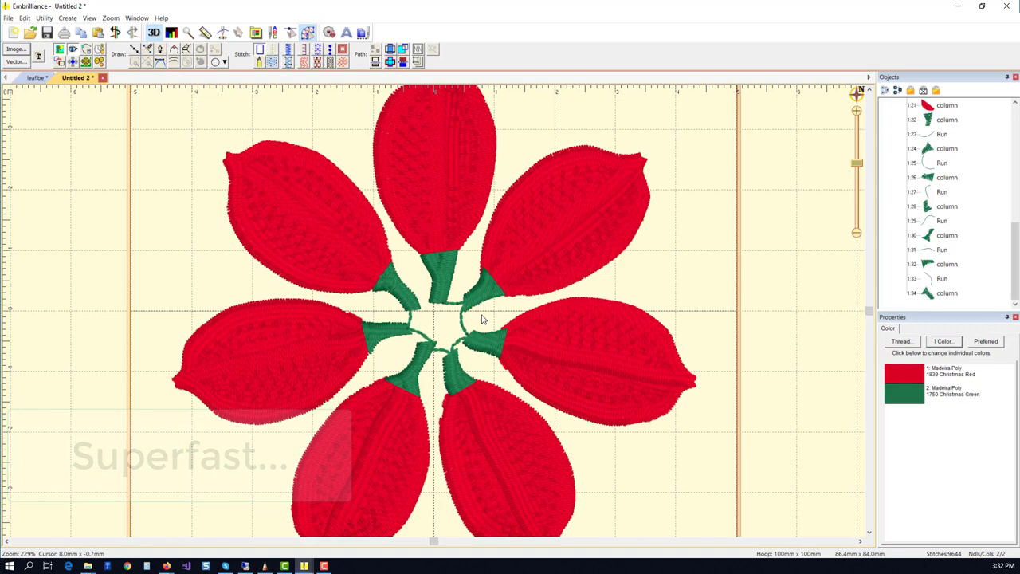
Draw a slightly tall oval over the flower centre and fill it with lace stitches.
left_click(218, 61)
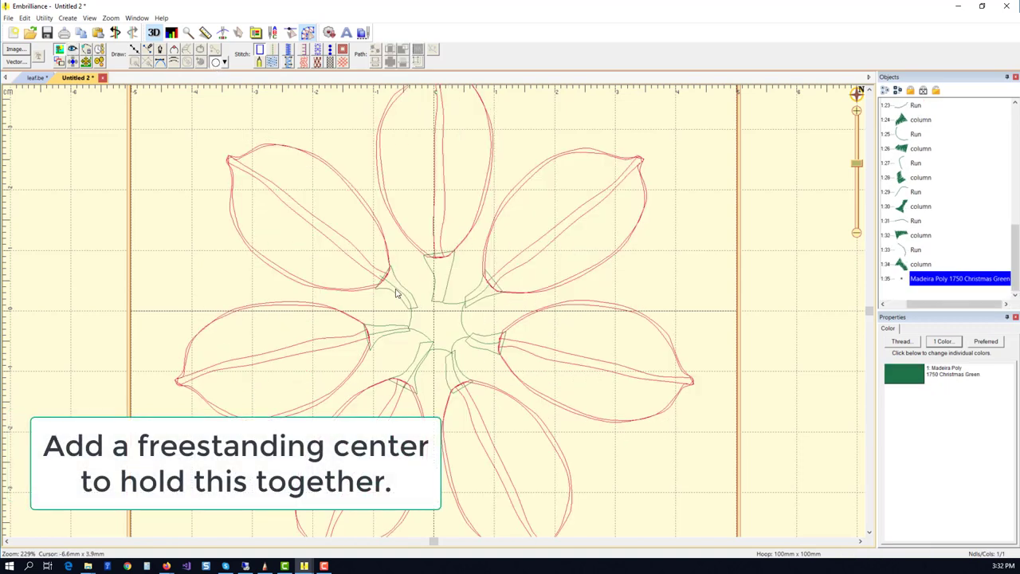
left_click_drag(435, 321, 487, 368)
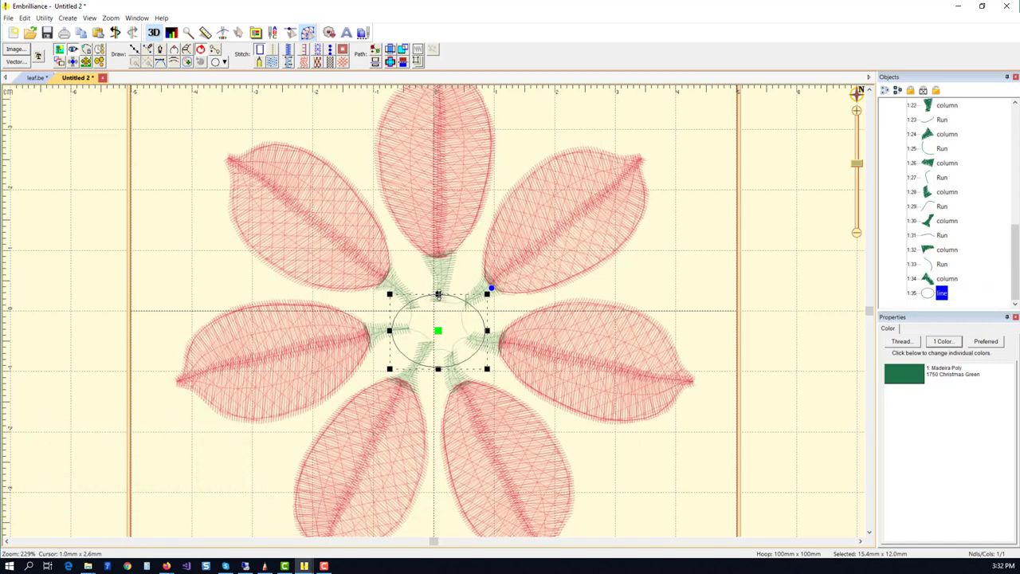
left_click_drag(437, 295, 446, 285)
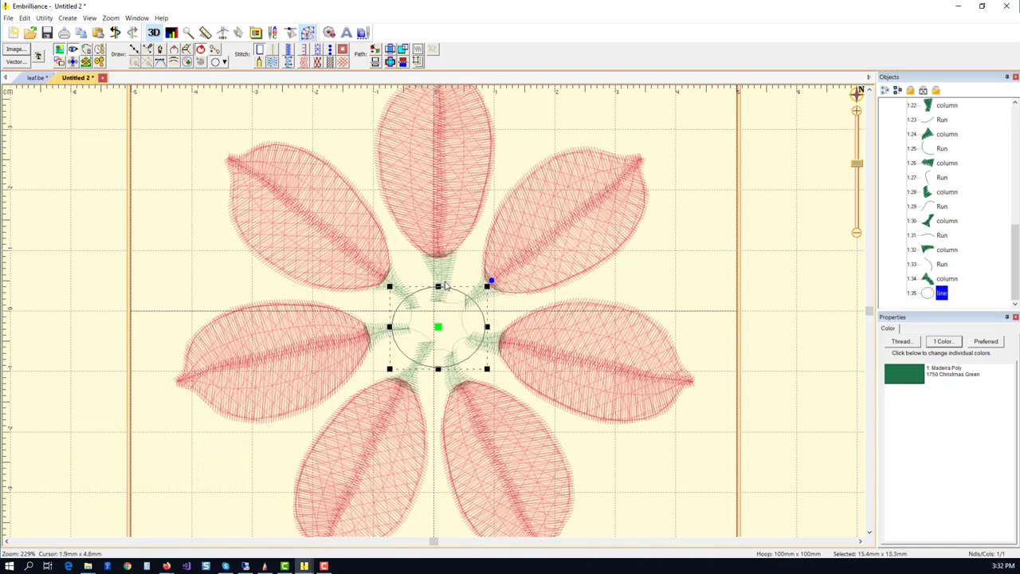
left_click(329, 63)
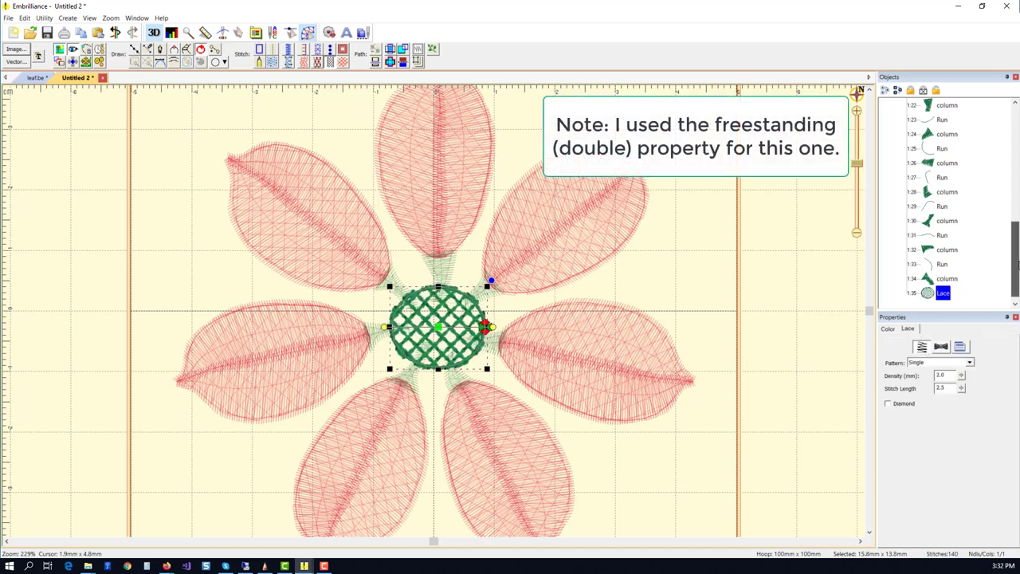
Move the lace oval to the top of the stitch order with Move First.
left_click_drag(1015, 263, 1013, 144)
scroll(948, 223, "down", 7)
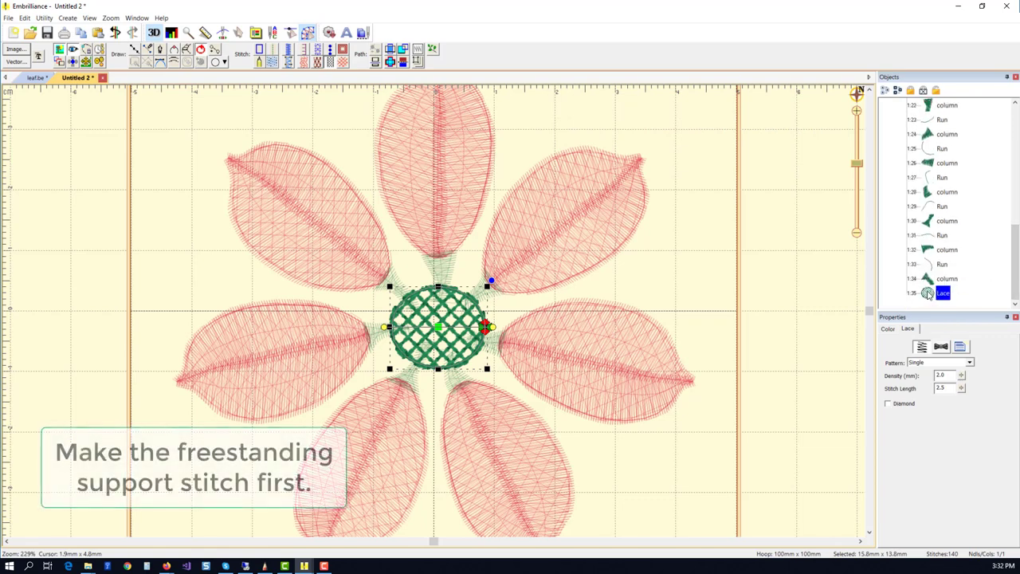
right_click(930, 293)
left_click(957, 318)
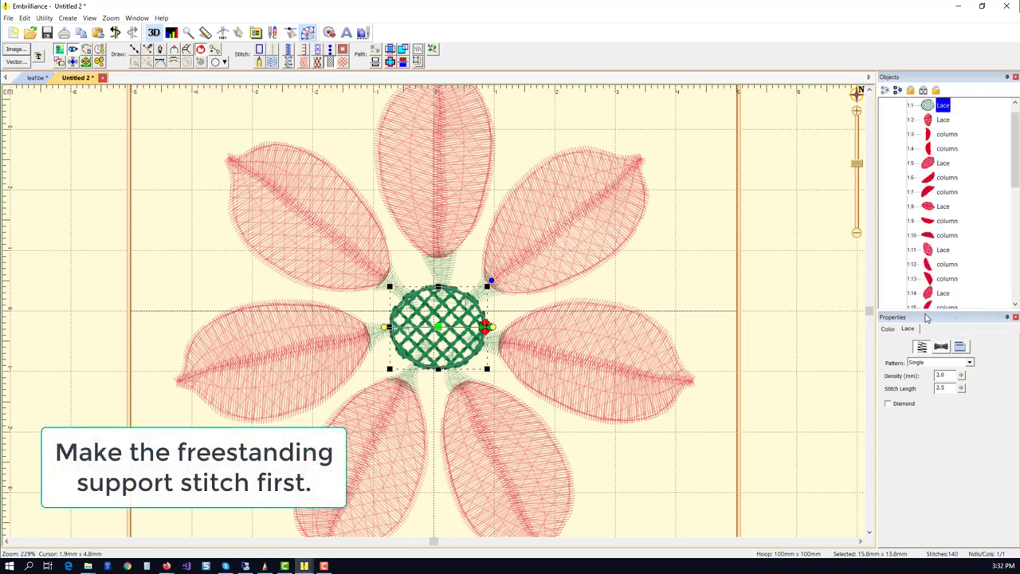
Zoom out to the whole hoop and save the working file as 'poinsettia 1.be'.
left_click(656, 293)
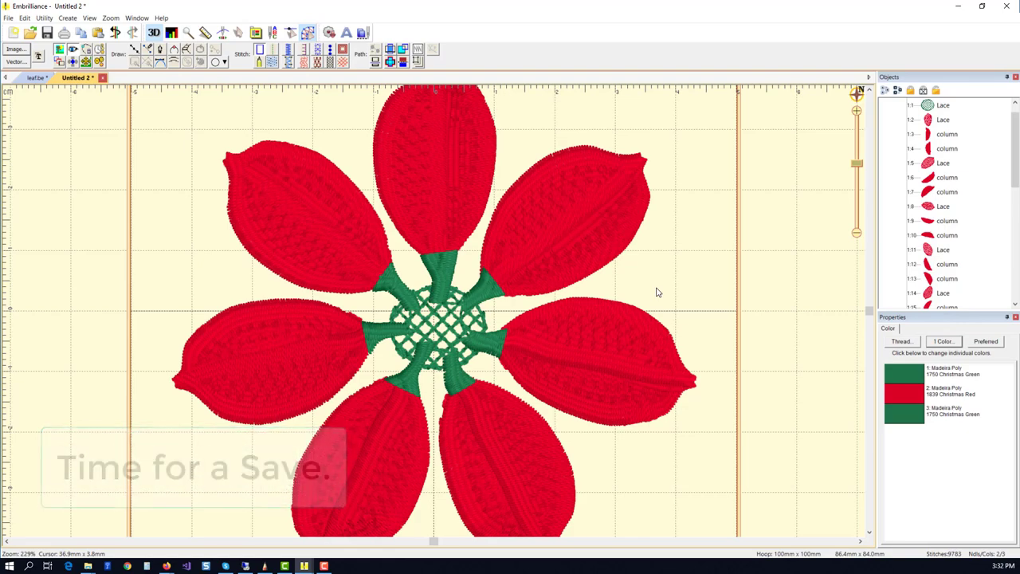
left_click_drag(857, 167, 858, 169)
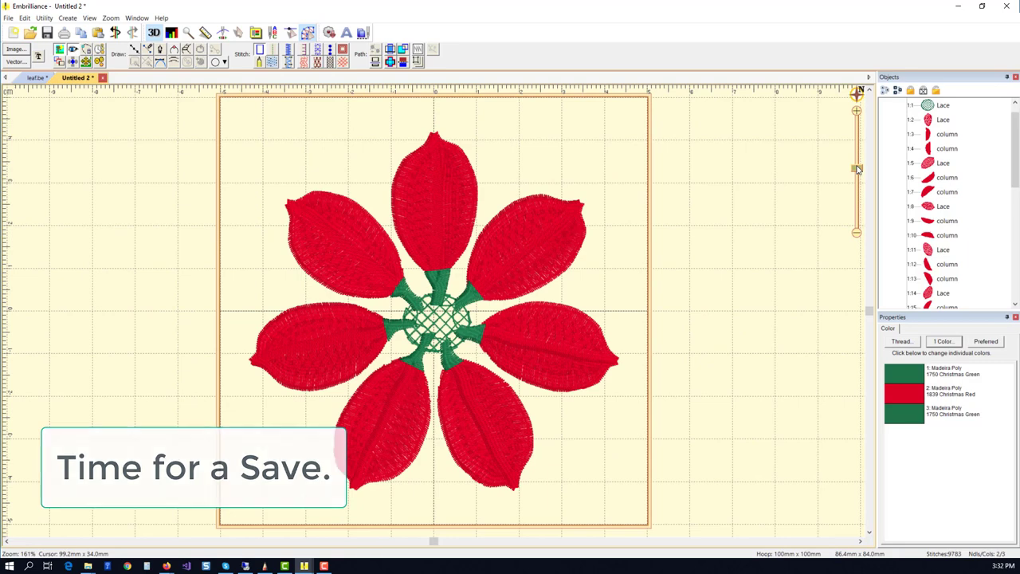
left_click(8, 17)
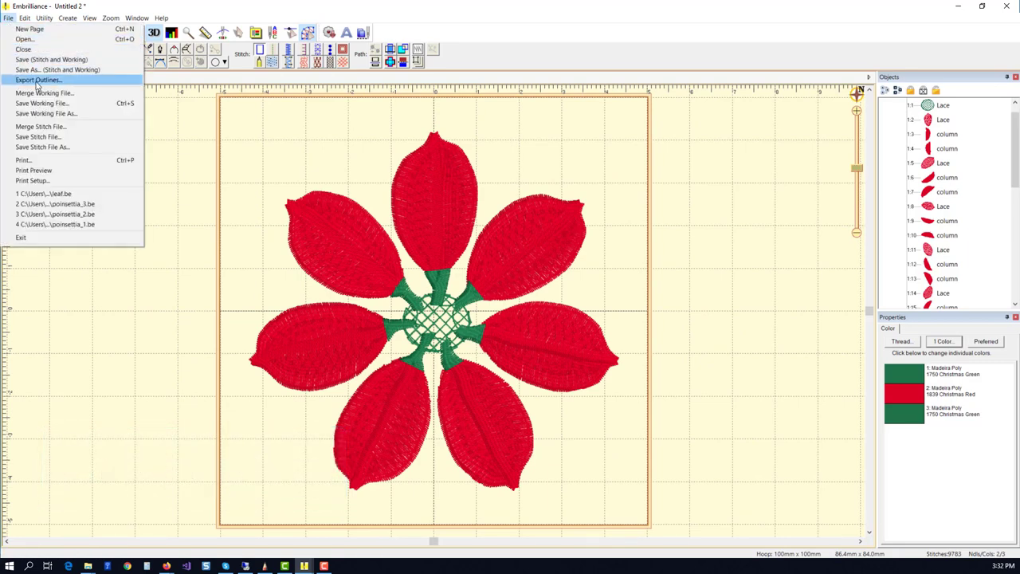
left_click(36, 113)
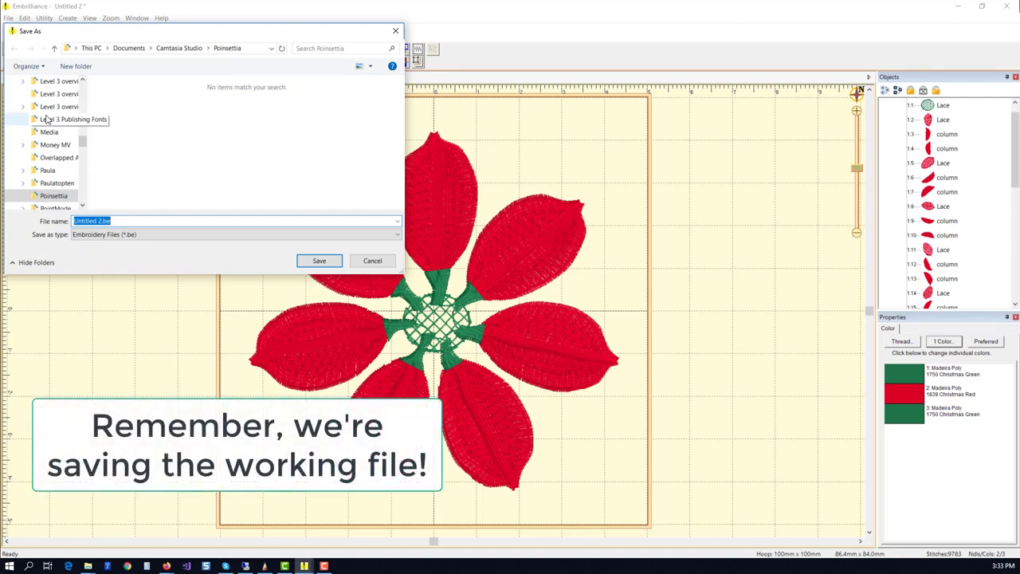
type("poinse")
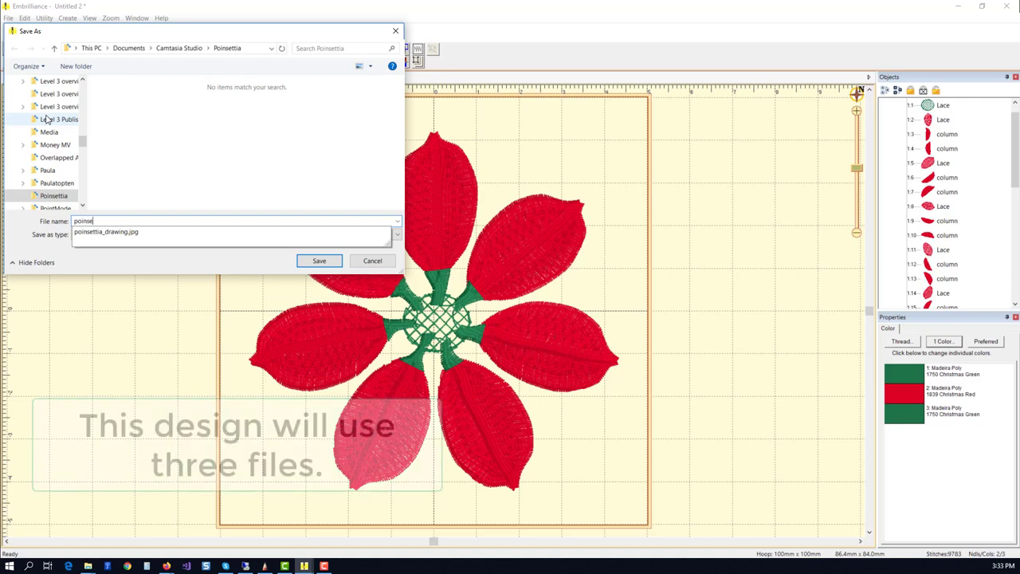
type("ttia 1")
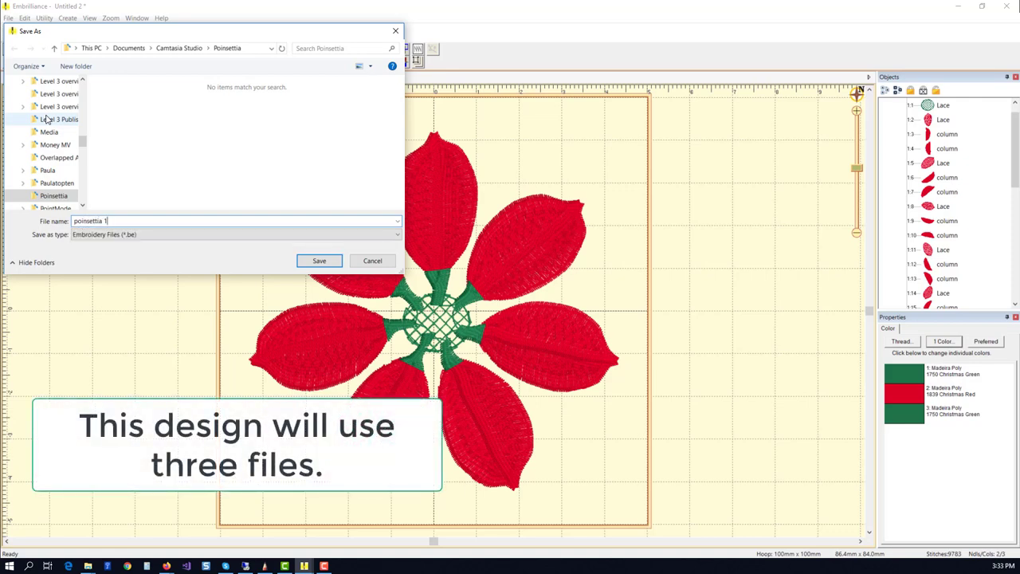
left_click(321, 259)
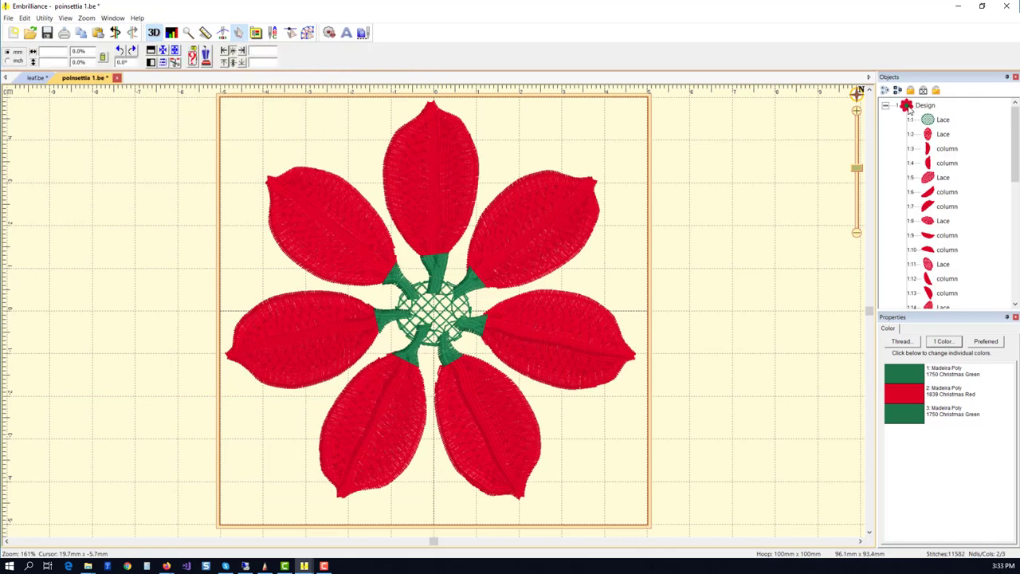
Copy and paste the whole design, shrink it to about 80.0 × 78.2 mm, and rotate it between the originals.
left_click(909, 107)
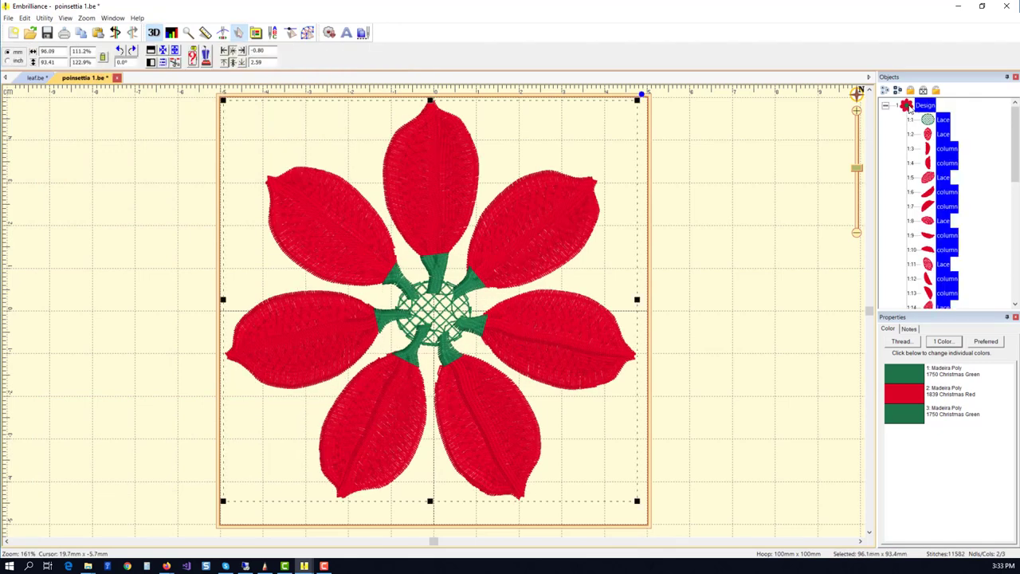
left_click(80, 33)
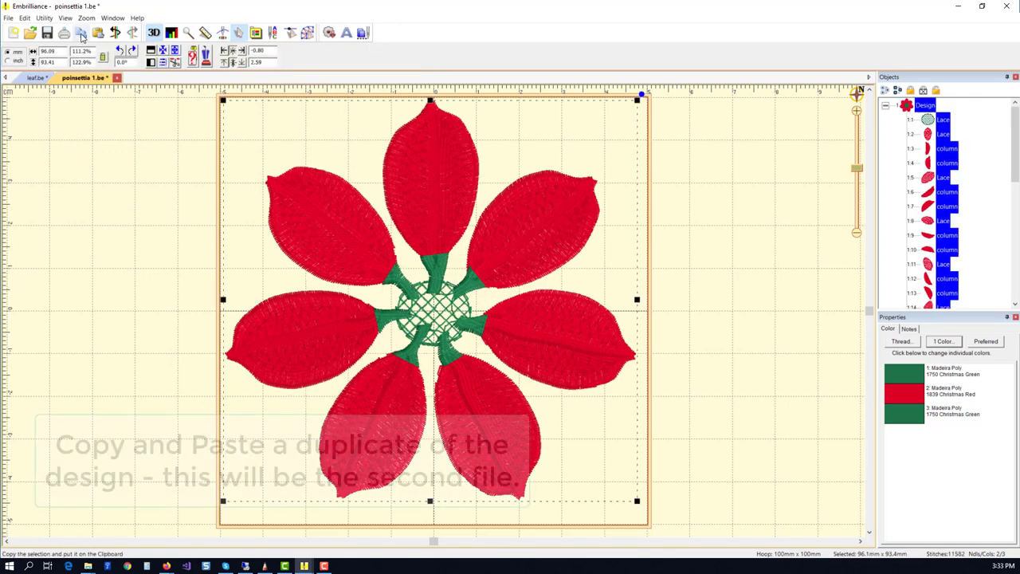
left_click(98, 33)
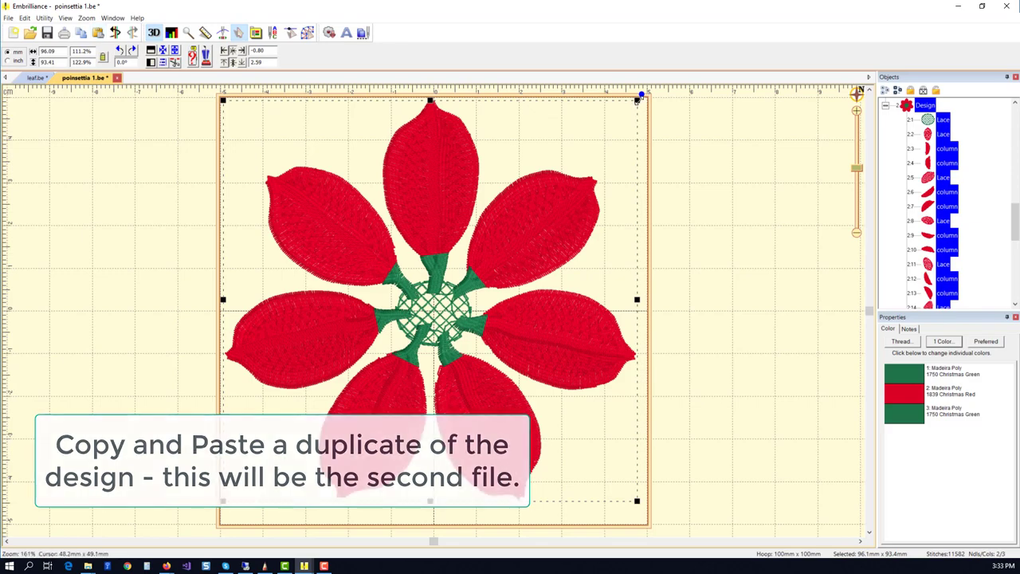
left_click_drag(638, 99, 591, 160)
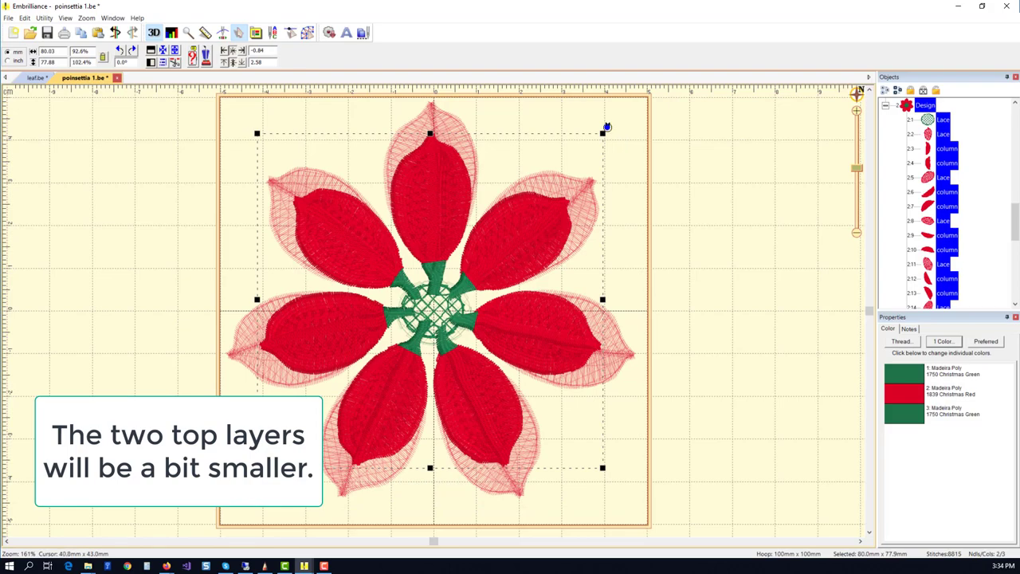
left_click_drag(606, 127, 674, 226)
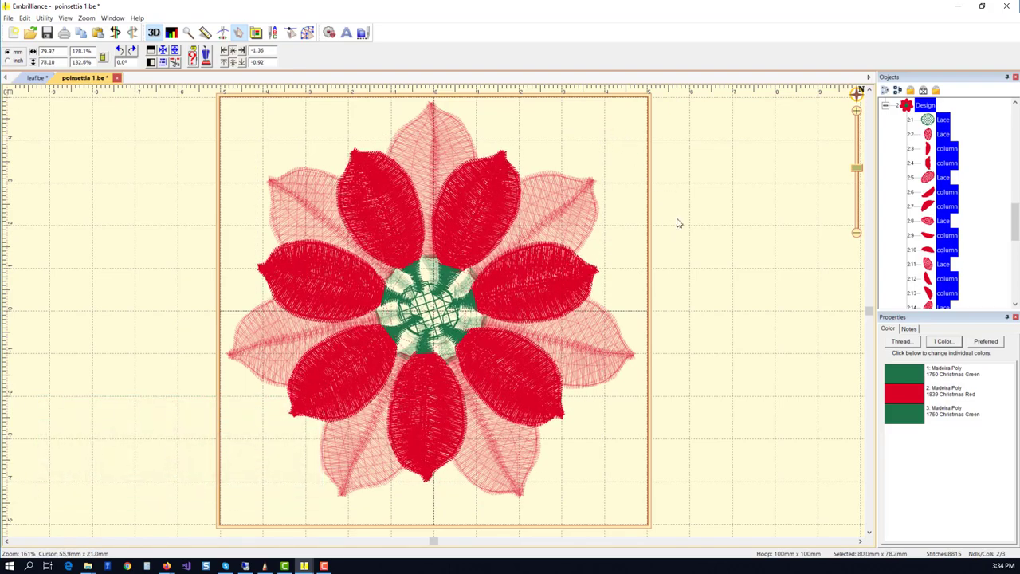
left_click(886, 106)
left_click_drag(1013, 238, 1013, 116)
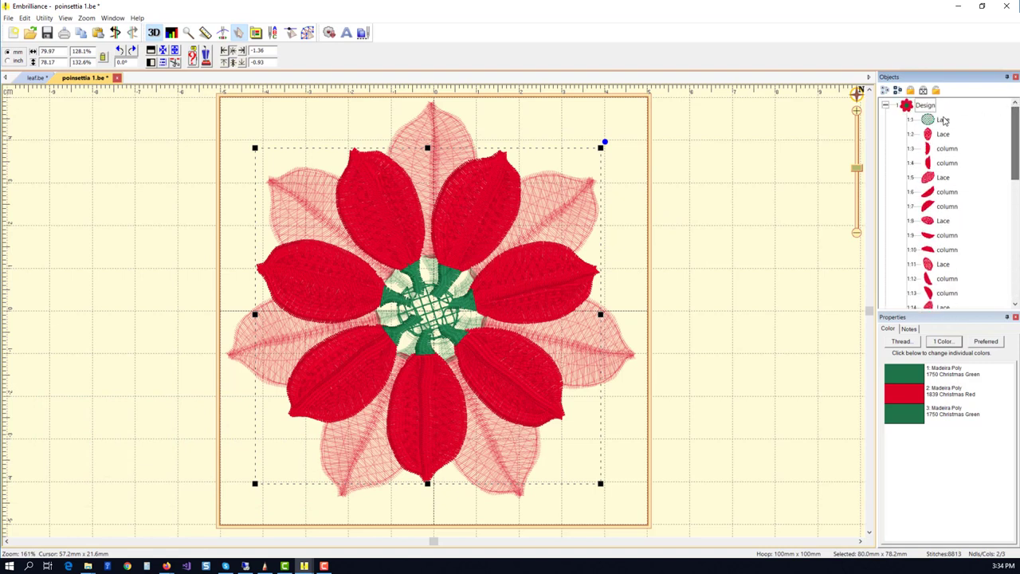
Recolor all the background flower's leaves to Madeira Poly 1750 Christmas Green, then select the red petal design.
left_click(885, 106)
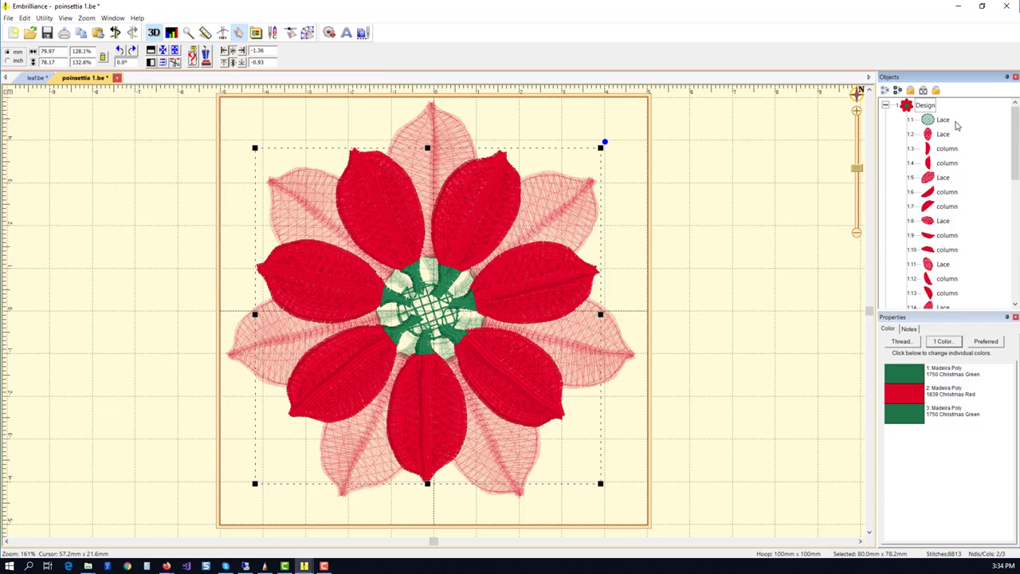
left_click(944, 133)
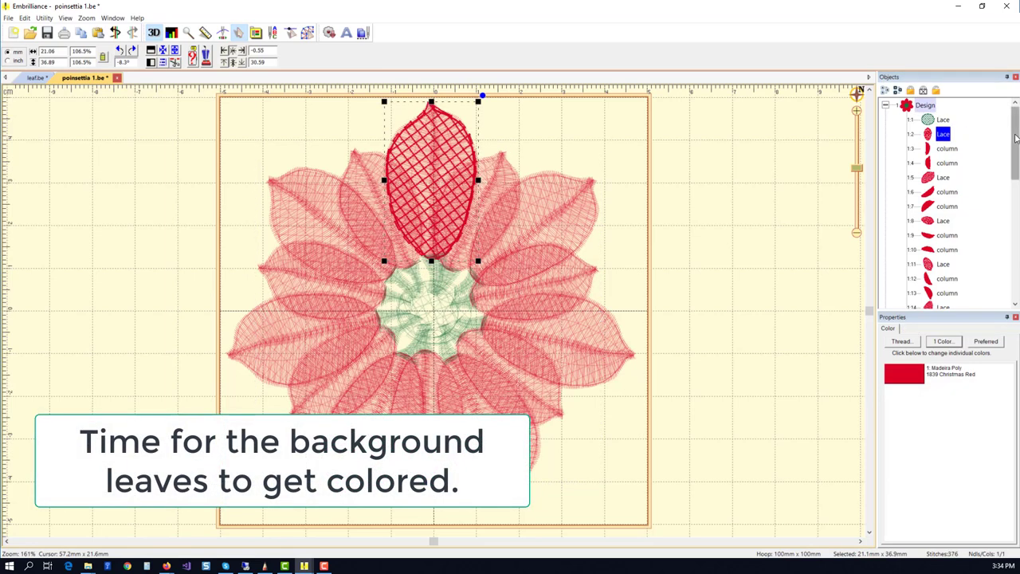
left_click_drag(1016, 139, 1016, 205)
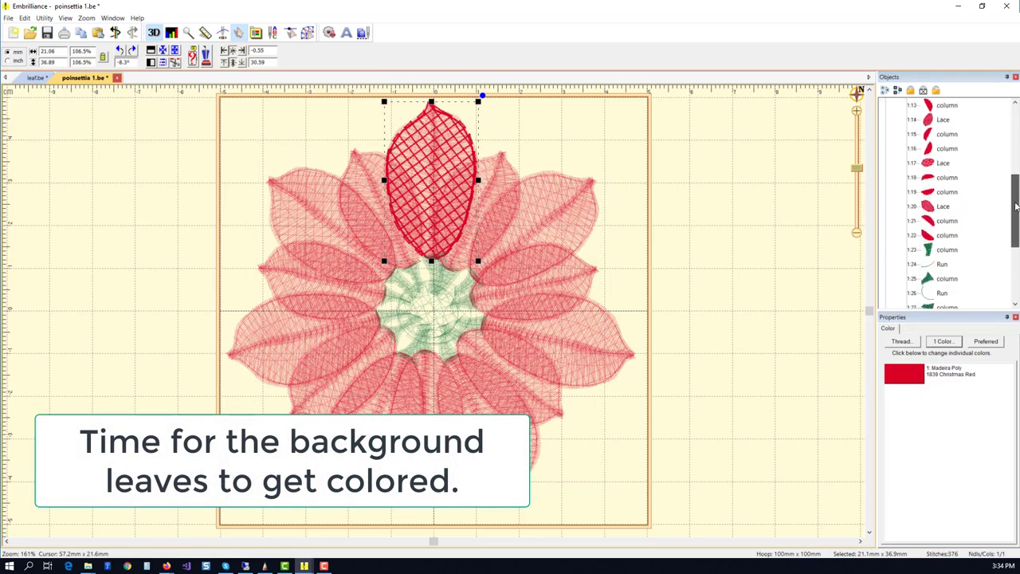
left_click(939, 235, "shift")
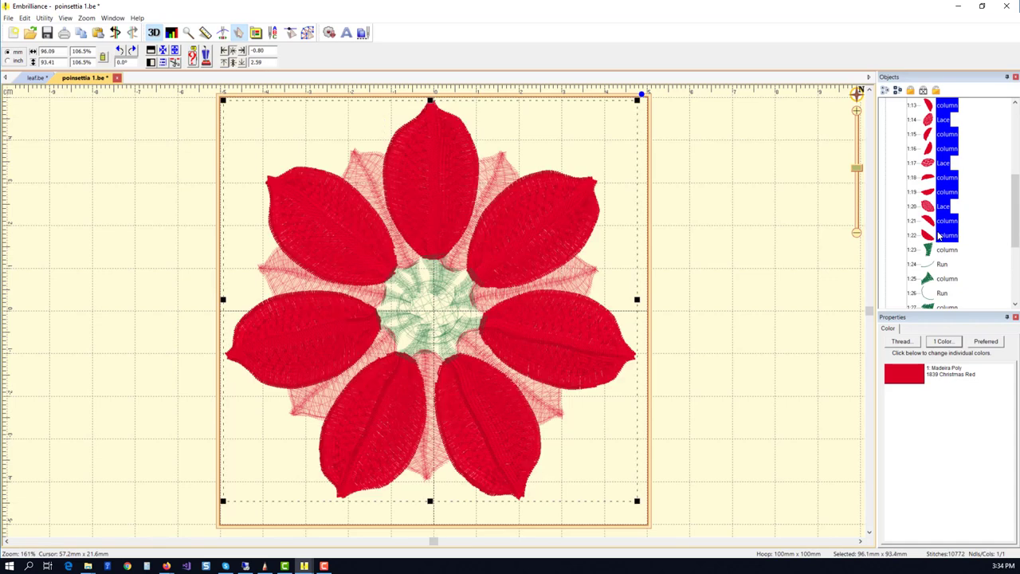
left_click(901, 376)
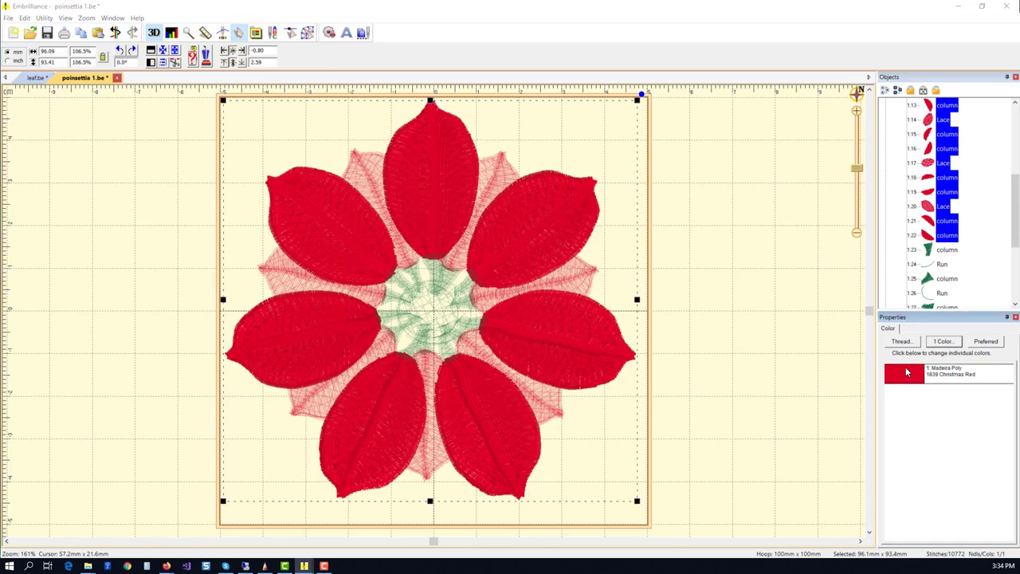
left_click(451, 239)
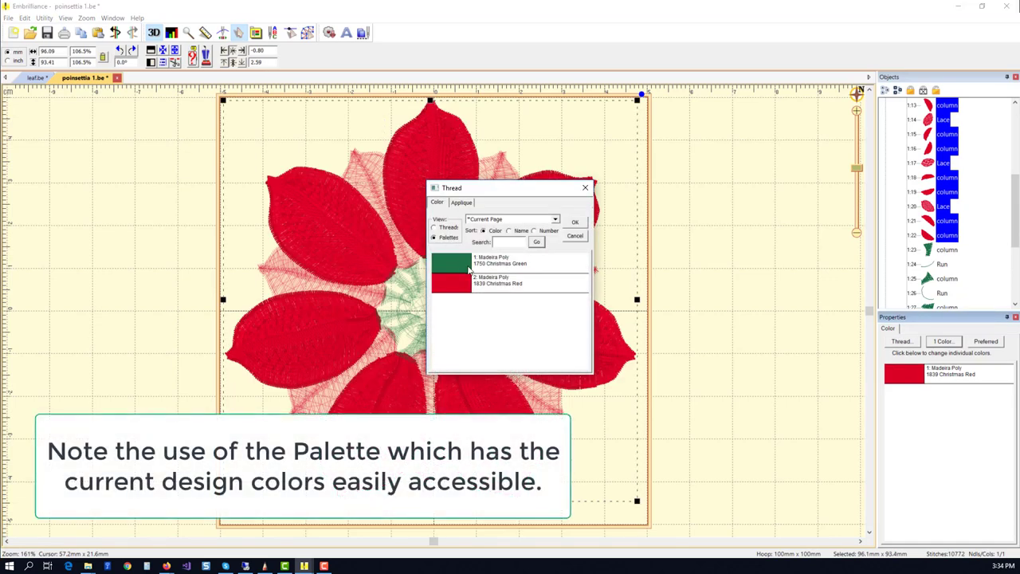
left_click(466, 263)
left_click(575, 223)
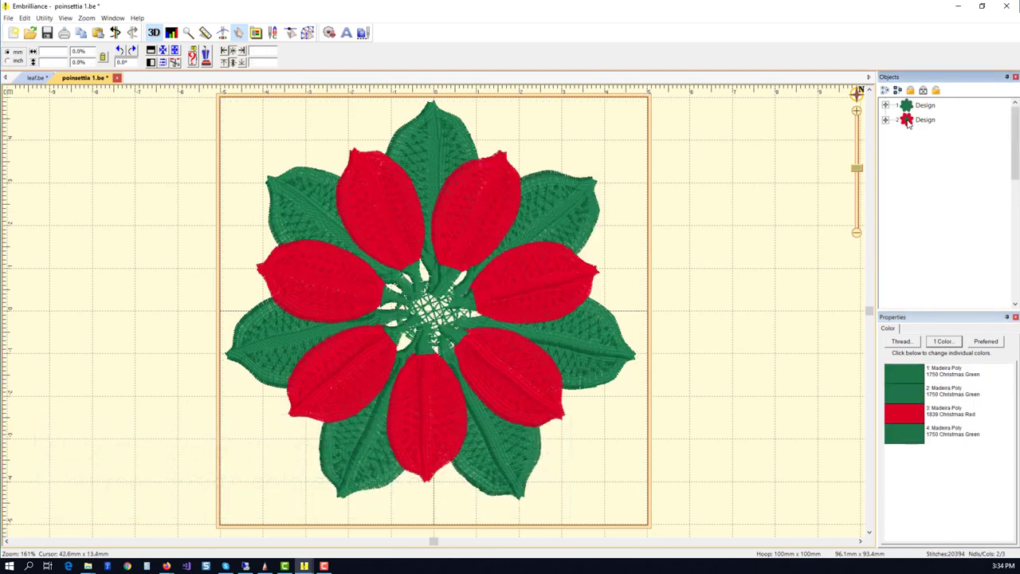
left_click(906, 121)
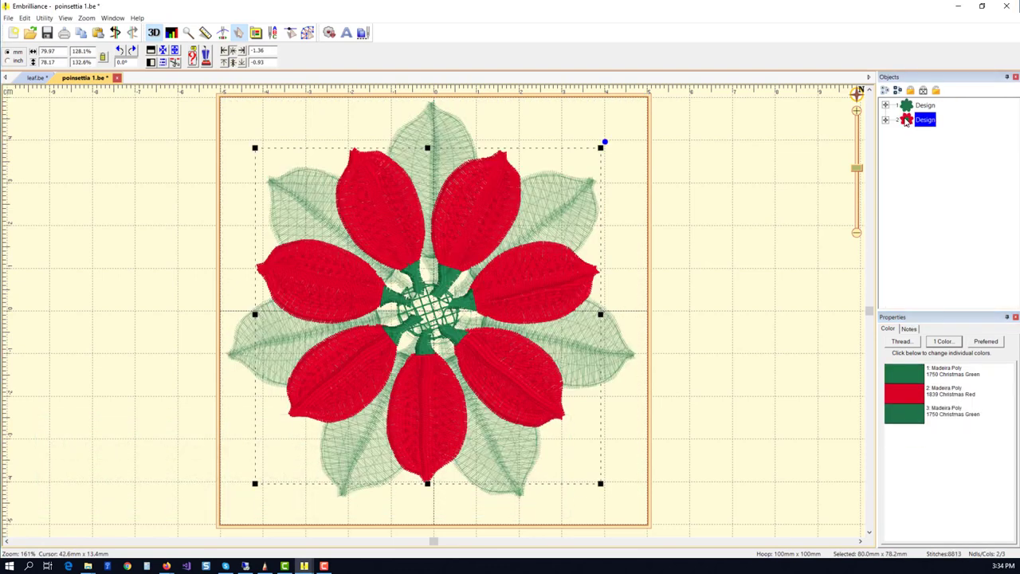
Paste a third copy, shrink it to about 64.8 × 63.4 mm over the centre, and convert it to objects.
left_click(98, 33)
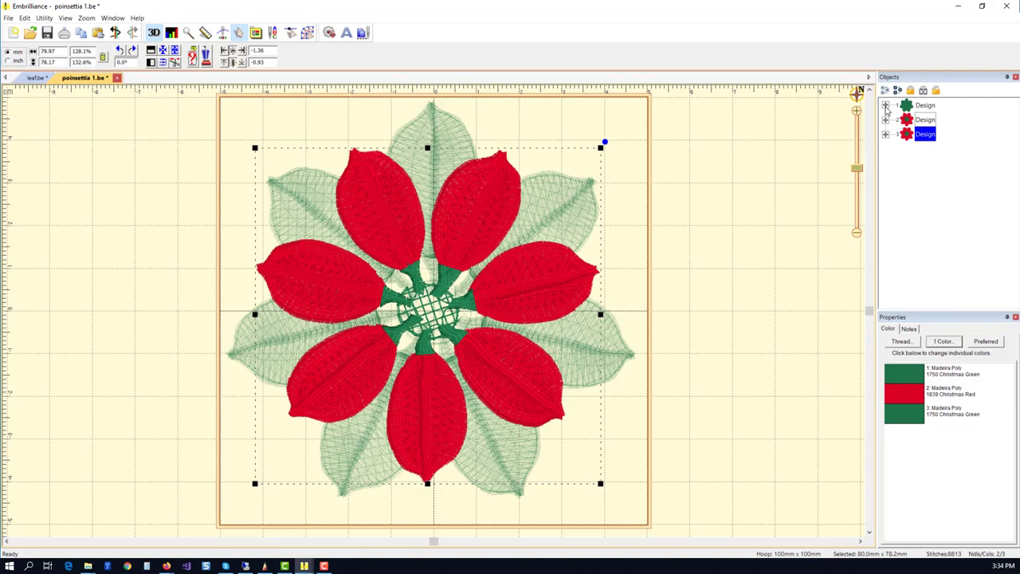
left_click_drag(601, 148, 611, 249)
left_click_drag(857, 167, 850, 160)
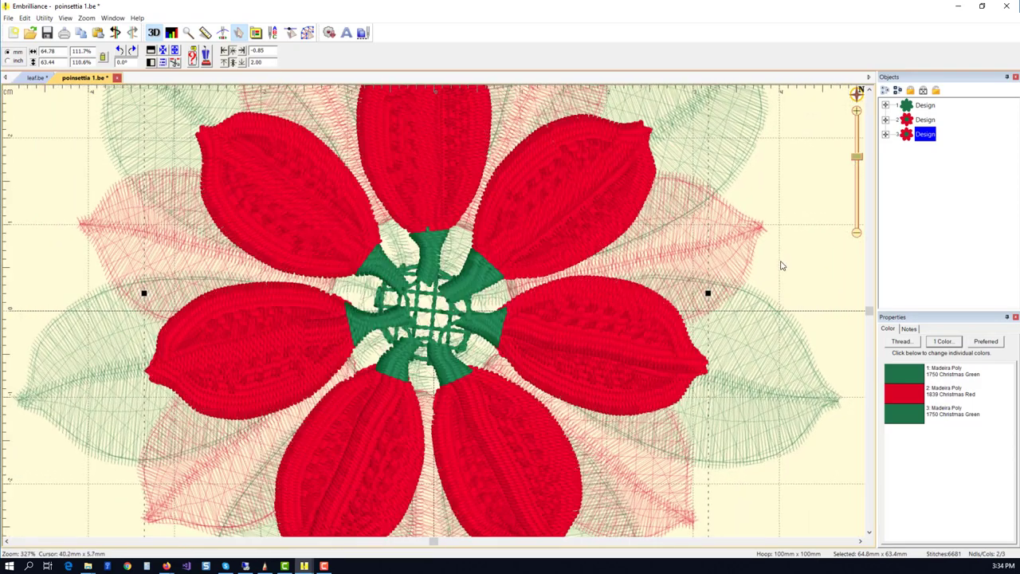
left_click(307, 32)
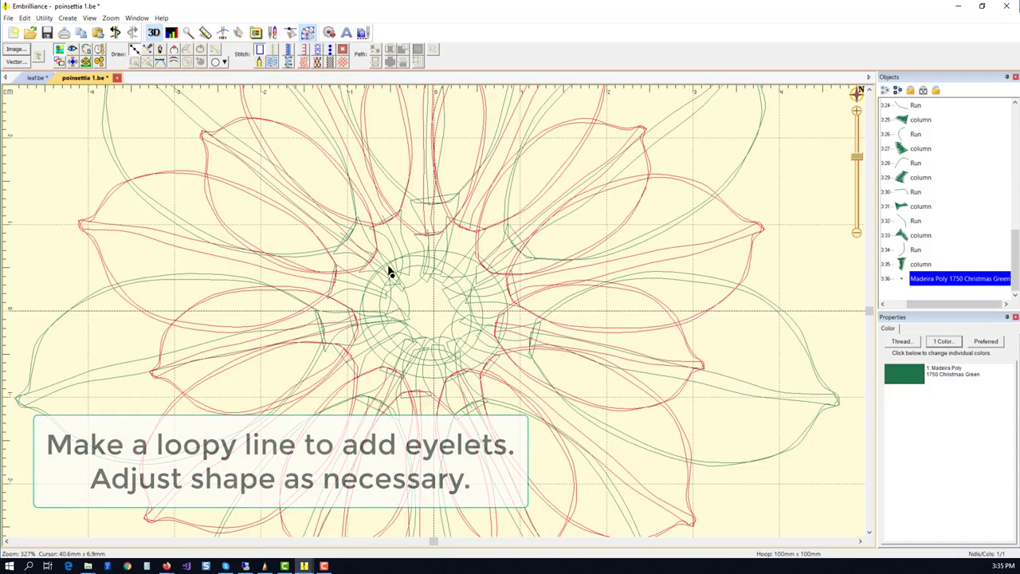
Draw a looped line around the centre as a French Knot Eyelet Run, size 4.7.
left_click(373, 272)
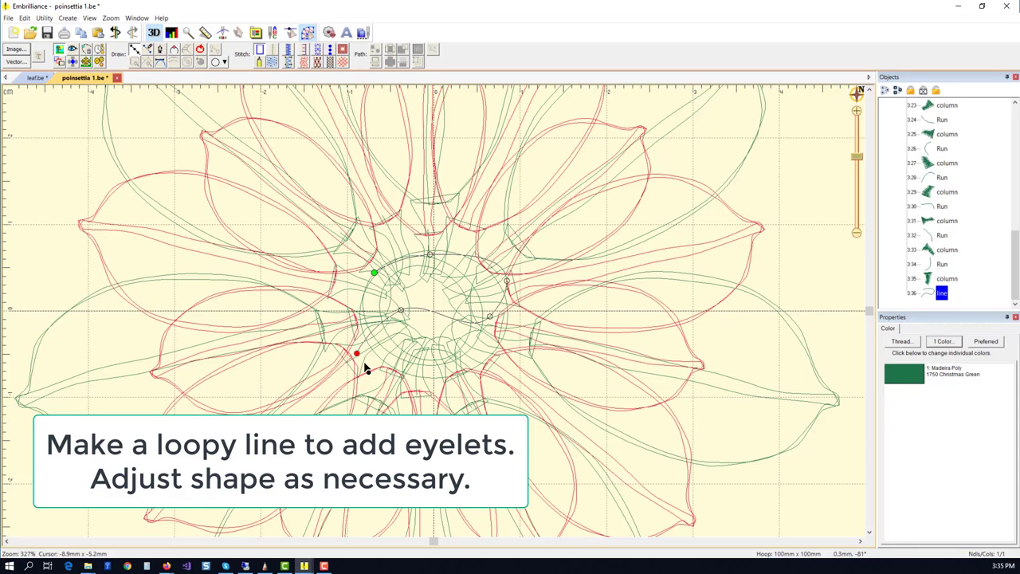
left_click(420, 386)
left_click(478, 362)
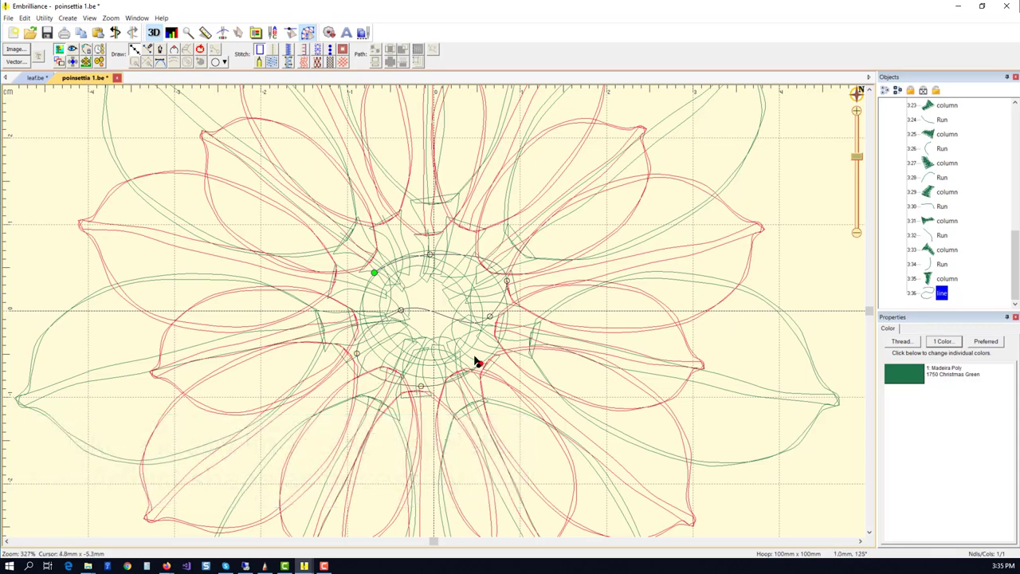
key("Return")
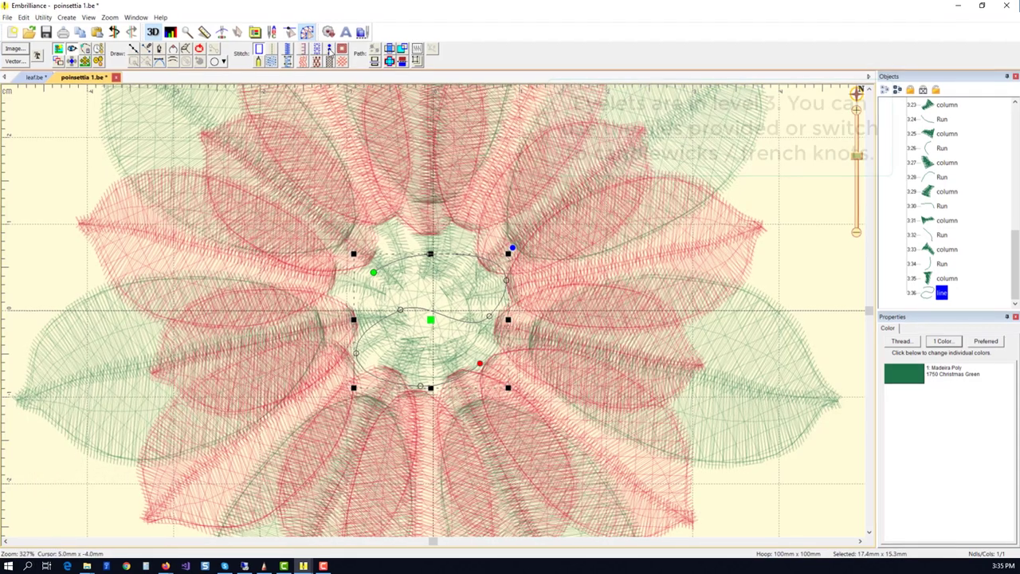
left_click(331, 50)
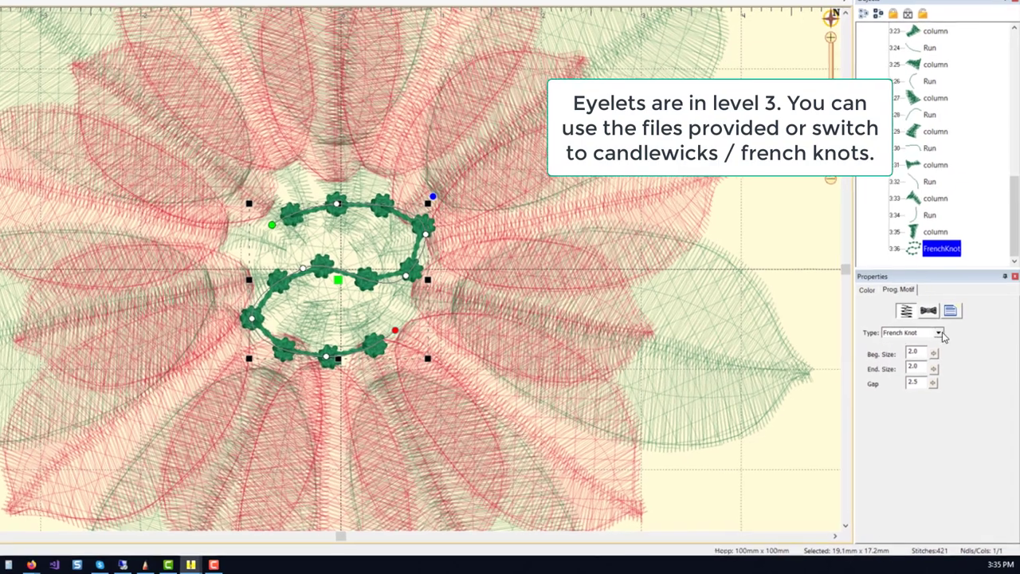
left_click(938, 333)
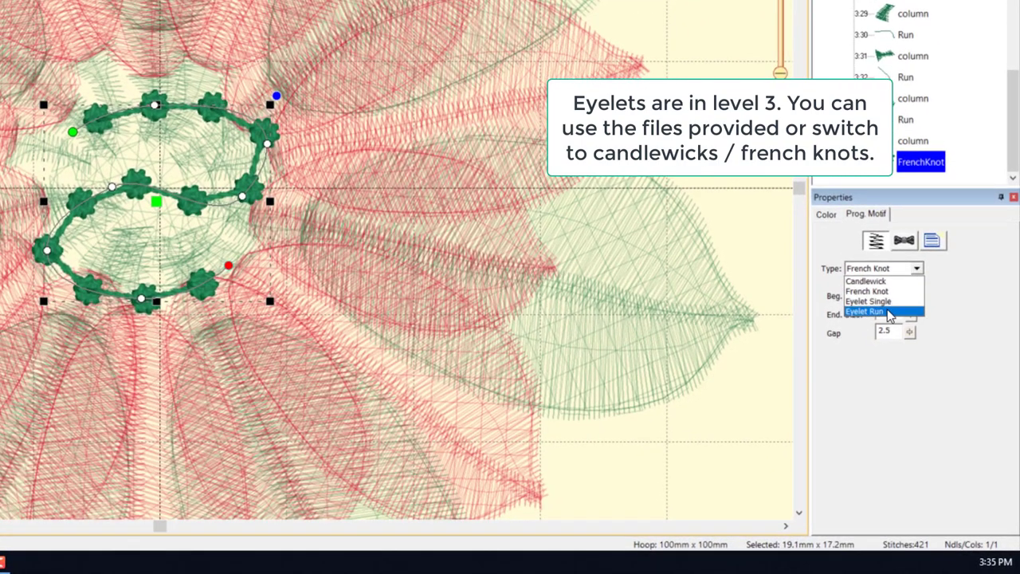
left_click(896, 312)
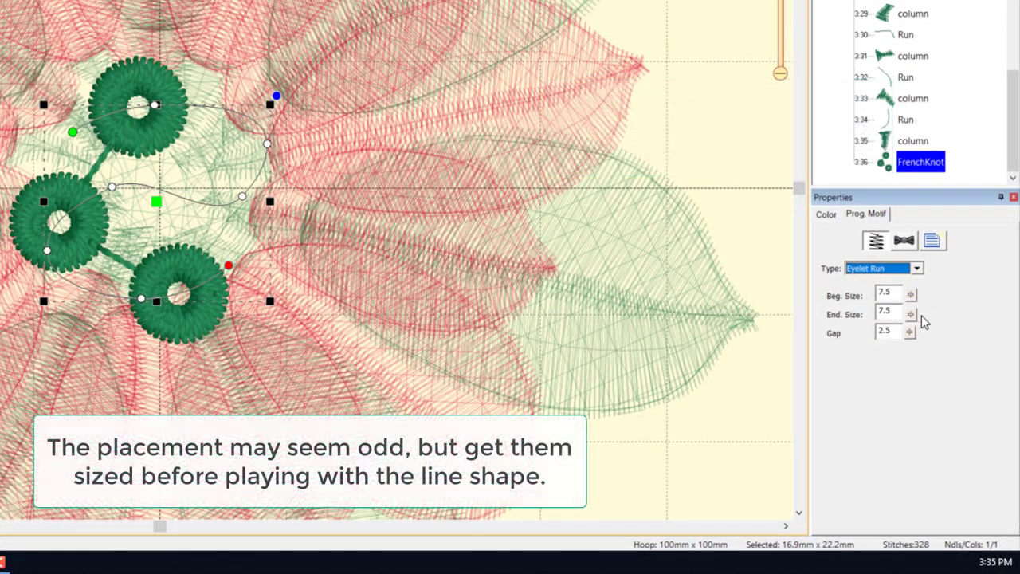
left_click_drag(913, 295, 916, 297)
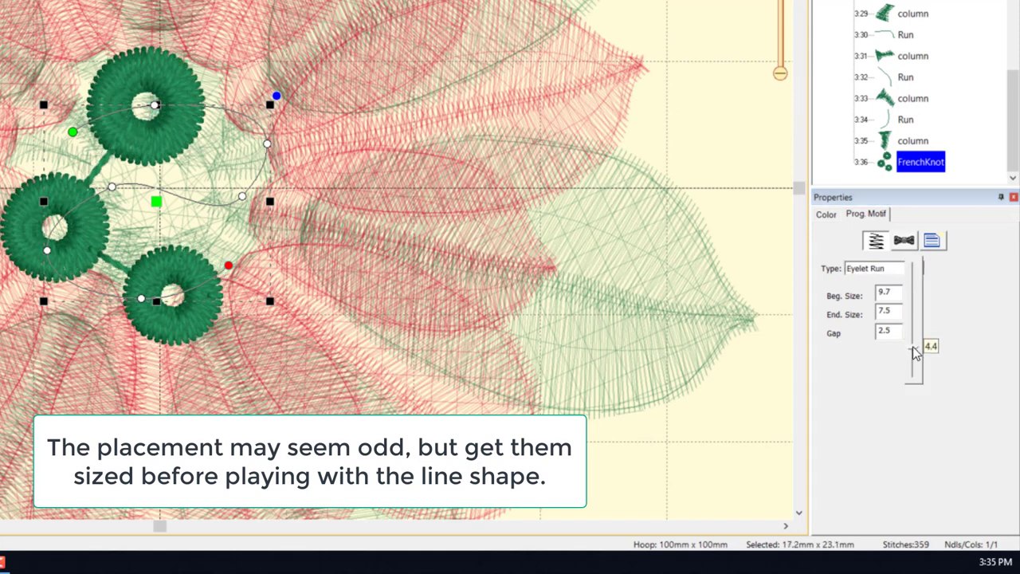
left_click_drag(915, 353, 909, 358)
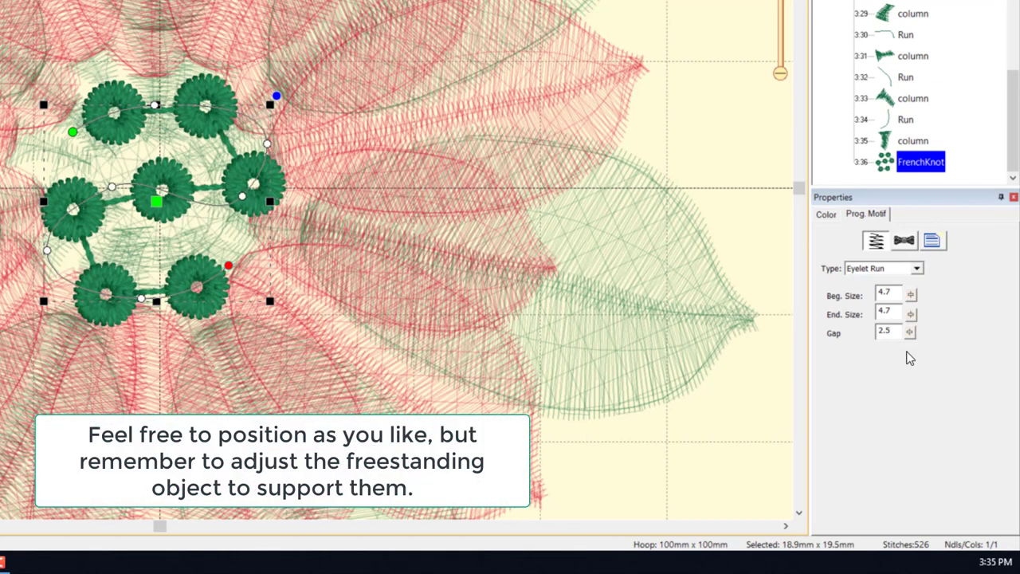
Set the eyelets' thread to Madeira Poly 1971 Saffron.
left_click(826, 215)
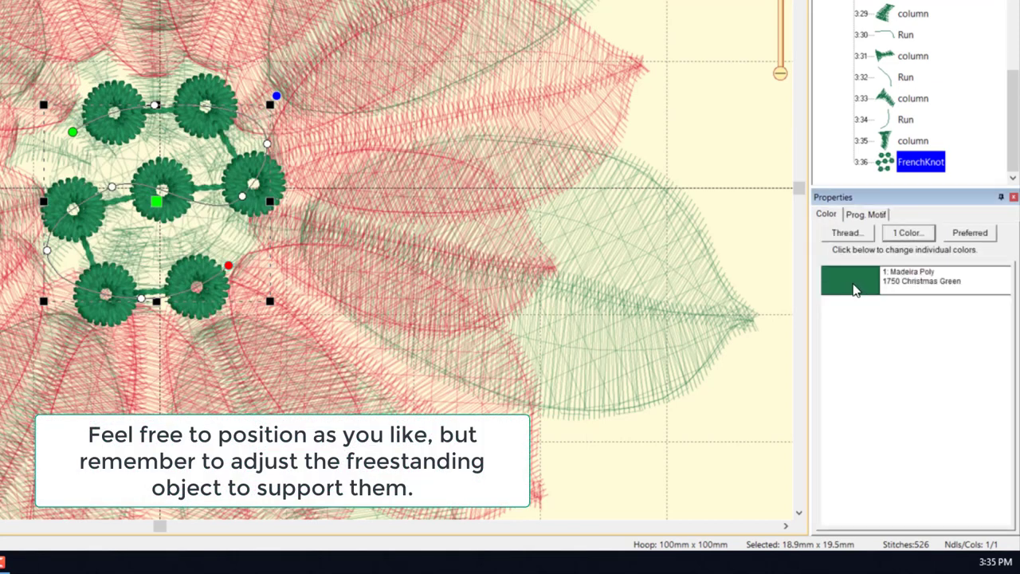
left_click(850, 291)
left_click(173, 67)
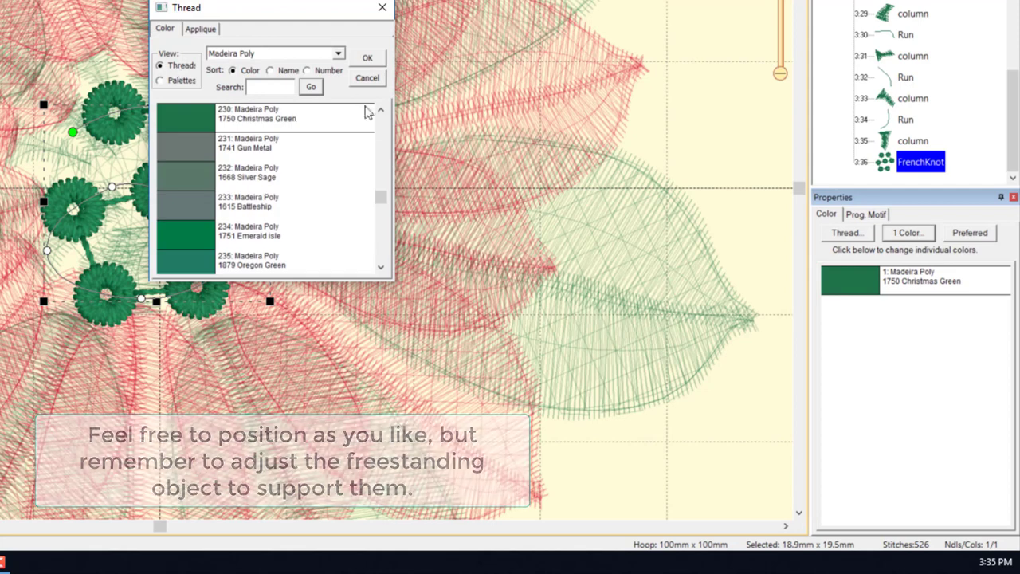
left_click_drag(380, 197, 382, 184)
left_click(225, 229)
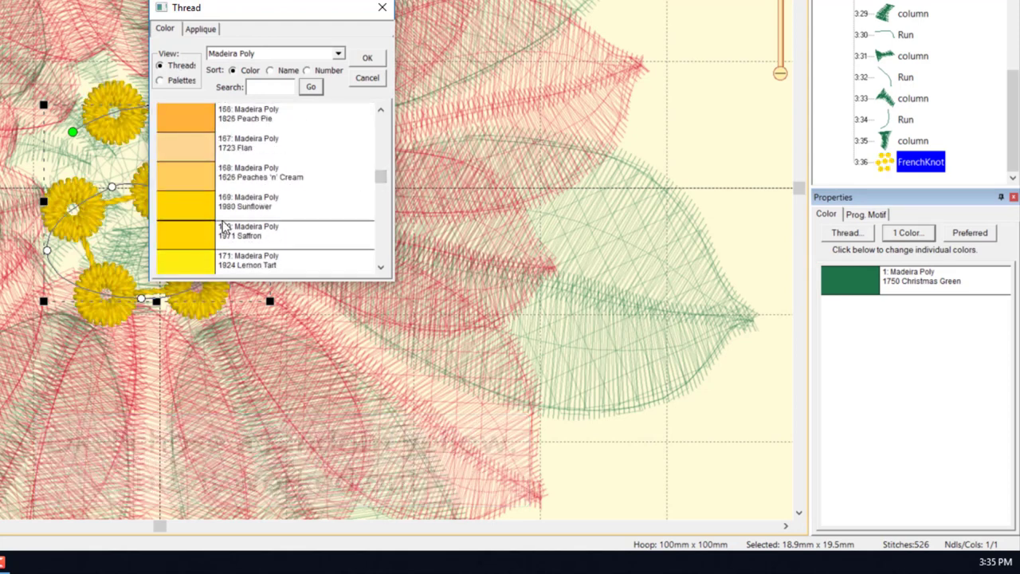
left_click(367, 59)
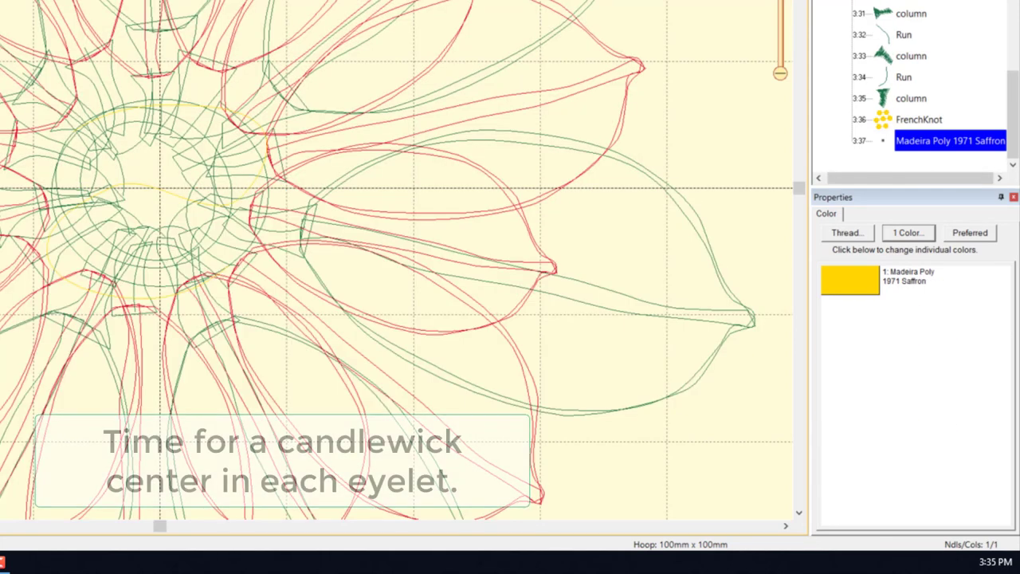
Draw a short line in an eyelet as a Candlewick knot in Madeira Poly 1803 Cream White.
left_click(118, 125)
left_click(120, 148)
key("Return")
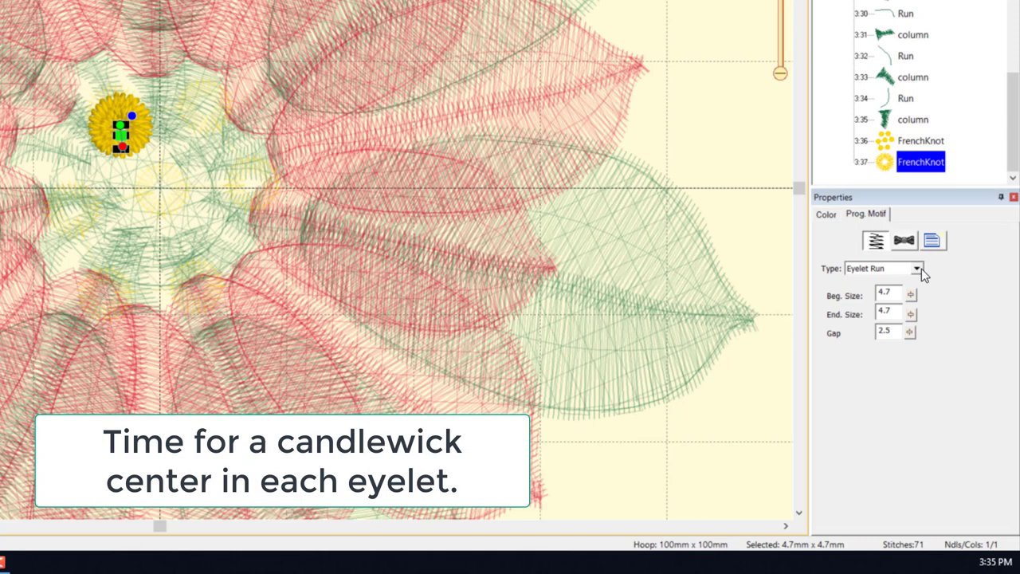
left_click(918, 269)
left_click(891, 282)
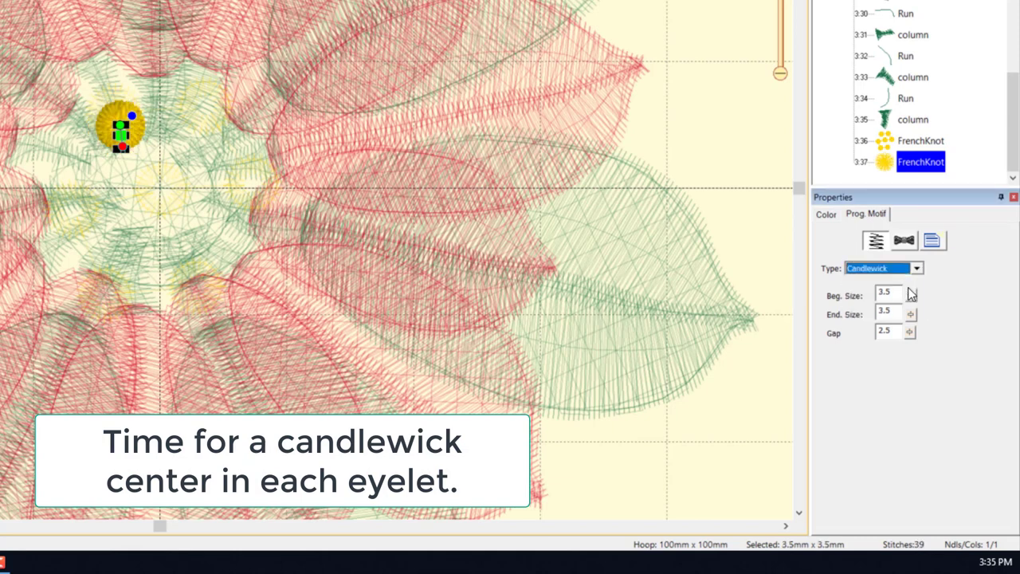
left_click(825, 215)
left_click(849, 275)
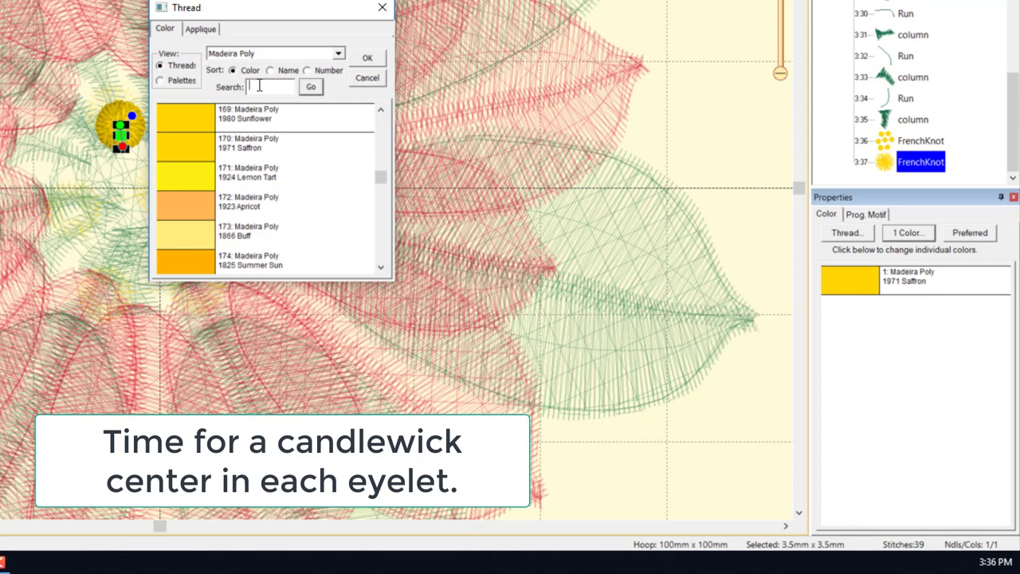
left_click(259, 87)
type("white")
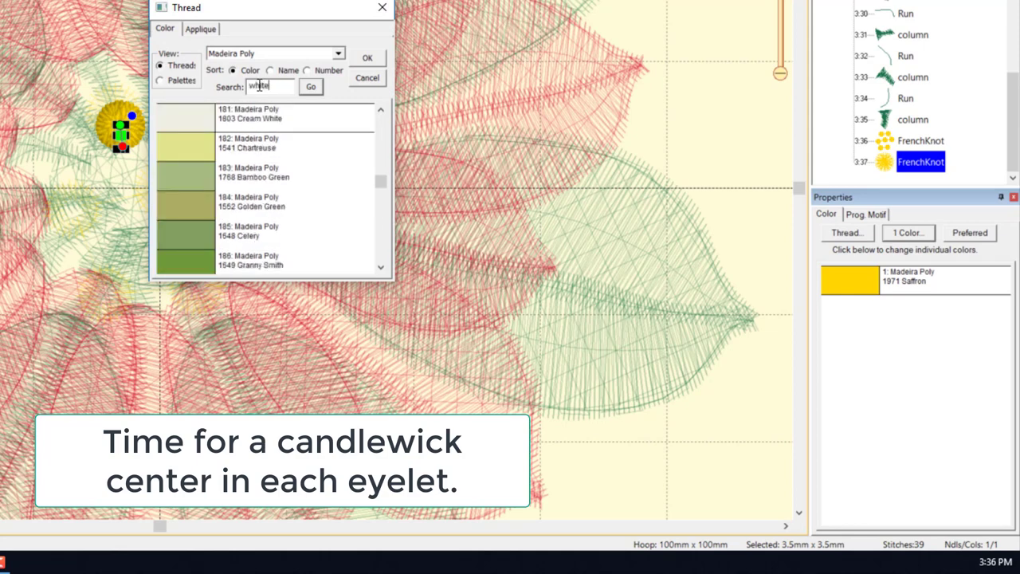
left_click(367, 61)
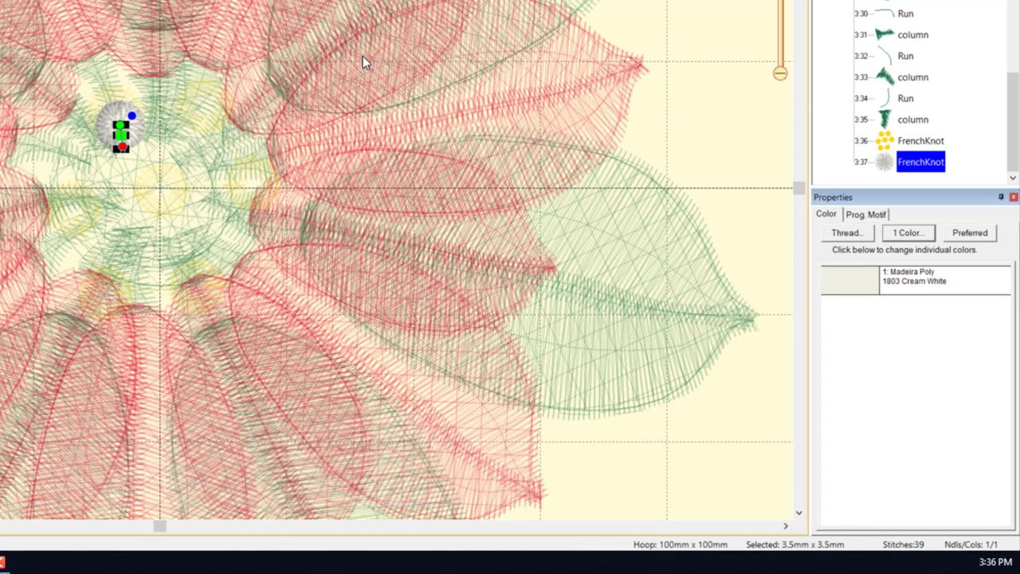
Reduce the candlewick knot's beginning size to about 2.9.
left_click(116, 113)
left_click(116, 114)
left_click(115, 115)
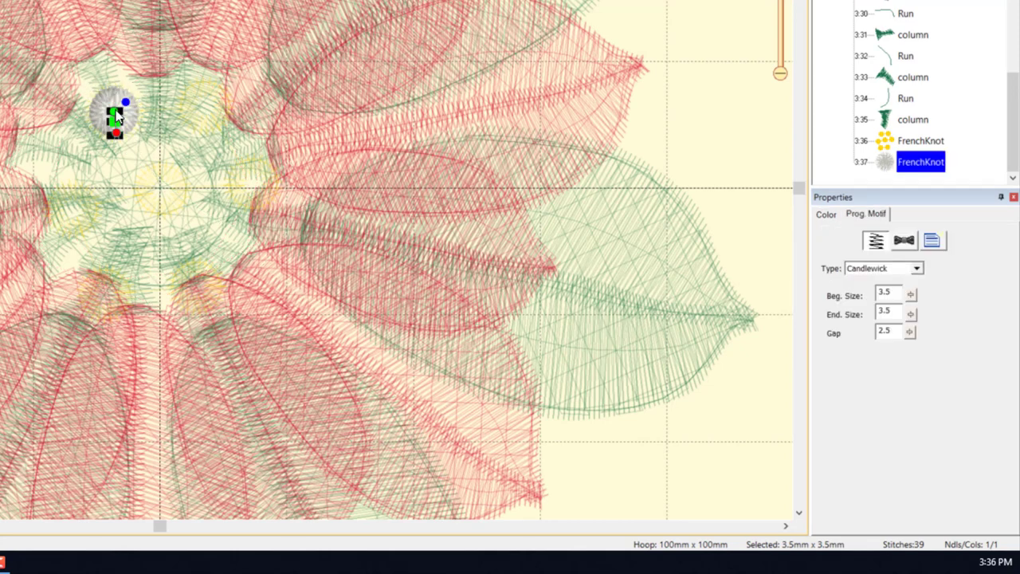
left_click_drag(913, 301, 916, 340)
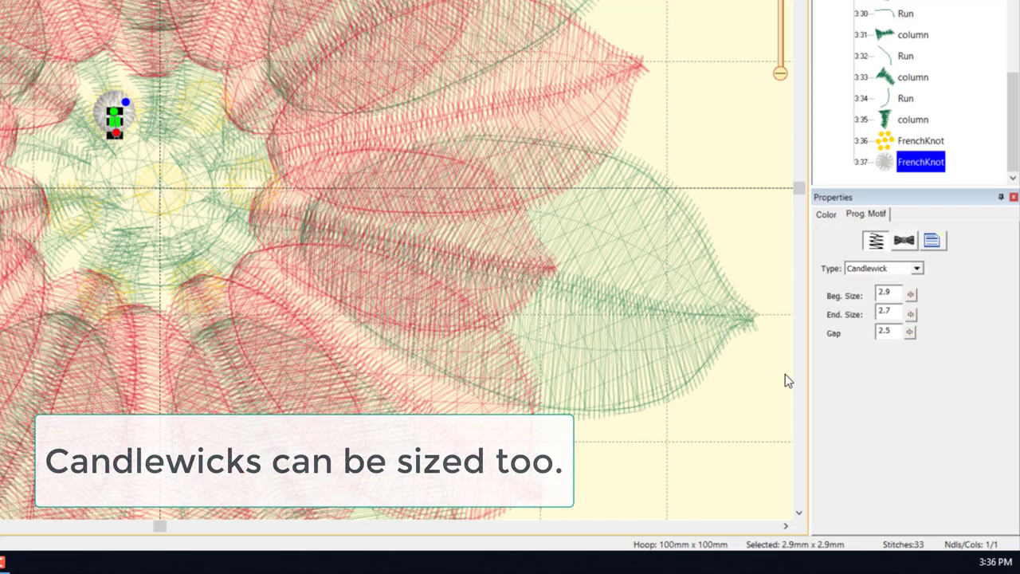
left_click(757, 403)
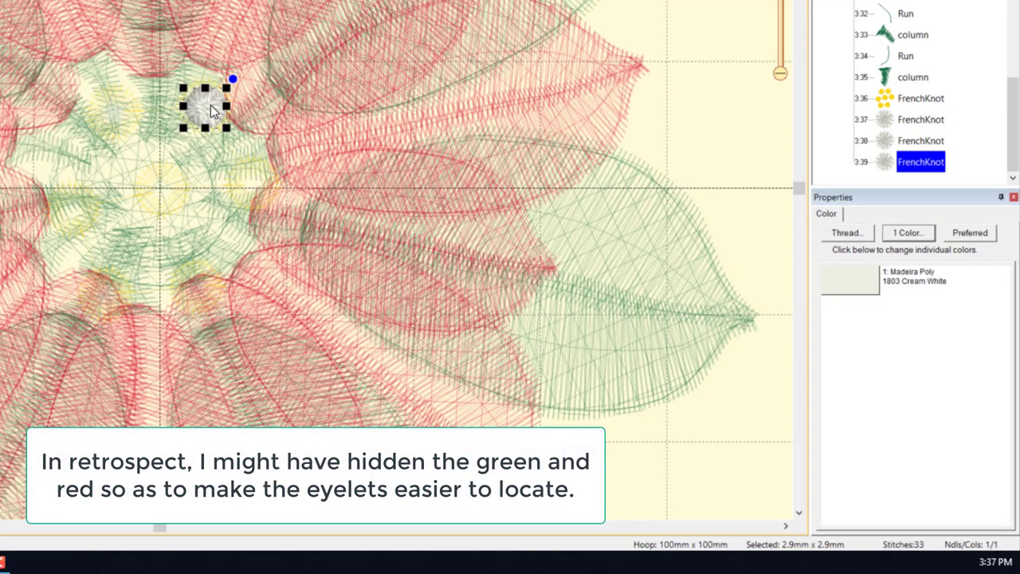
Centre the pasted French knot in its eyelet and deselect to check placement.
left_click_drag(212, 111, 223, 130)
left_click_drag(248, 188, 258, 189)
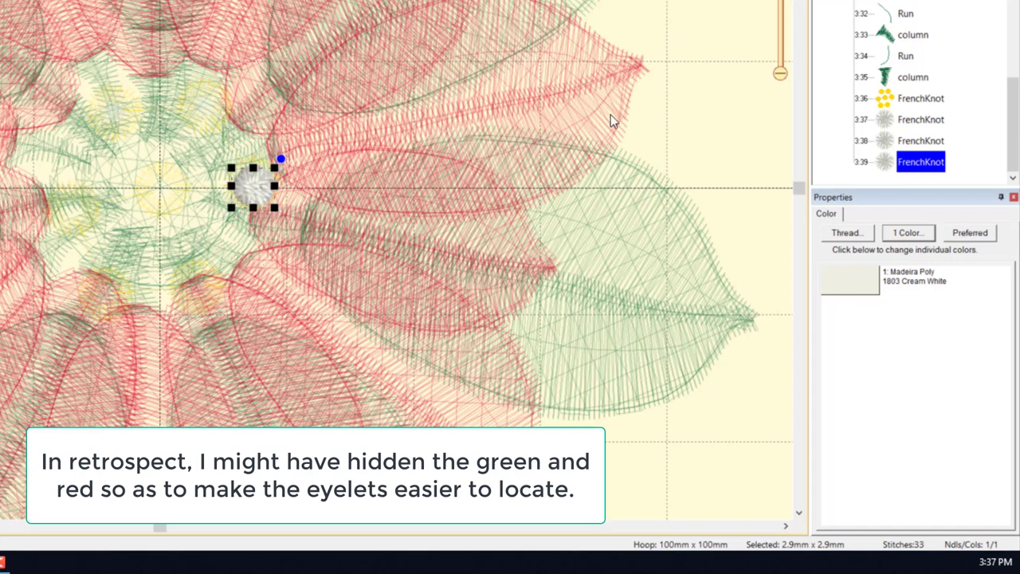
left_click(653, 134)
Paste four more Cream White French knots into the remaining empty eyelets, then deselect.
key("ctrl+v")
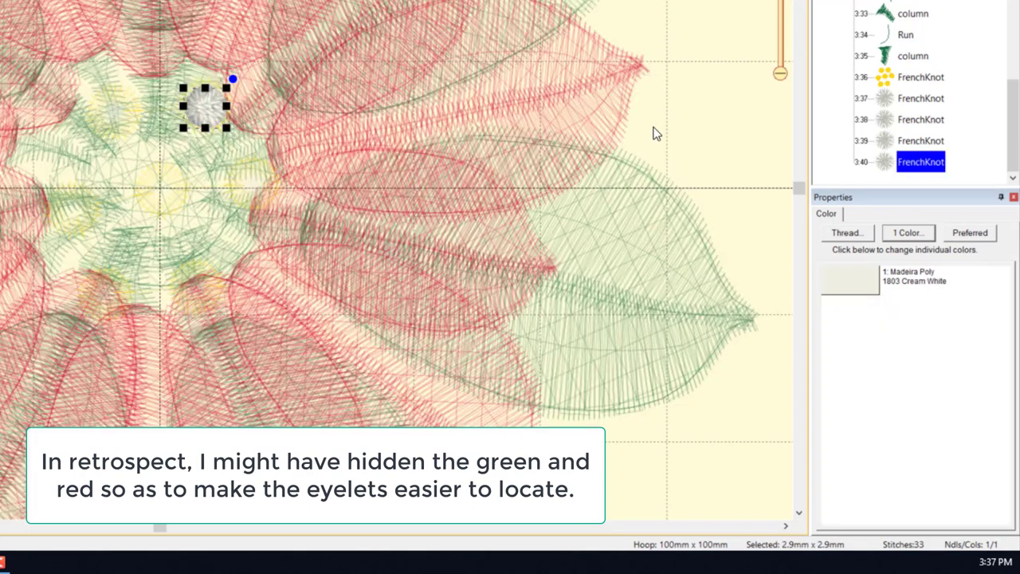
left_click_drag(204, 103, 163, 191)
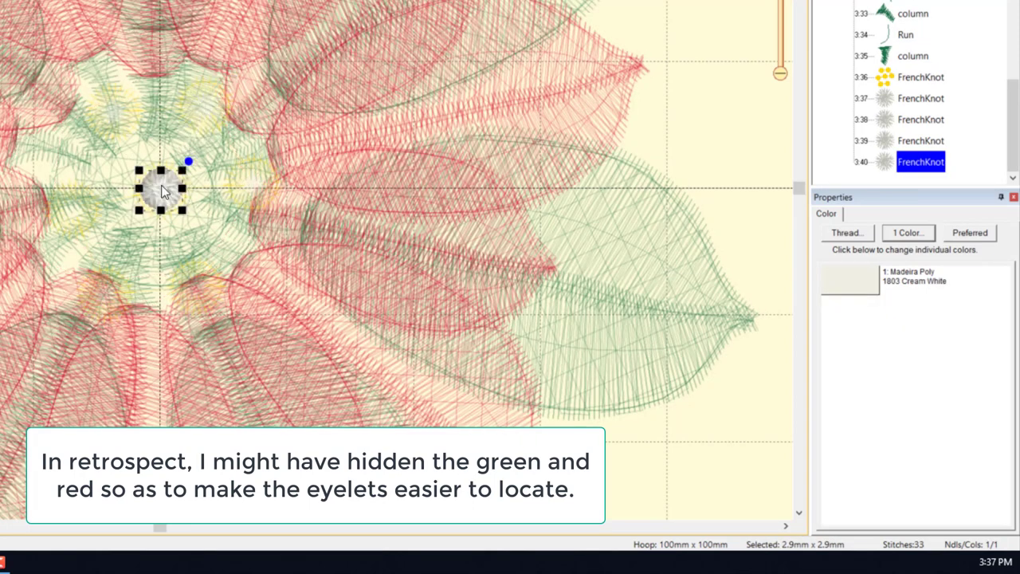
key("ctrl+v")
left_click_drag(205, 106, 77, 210)
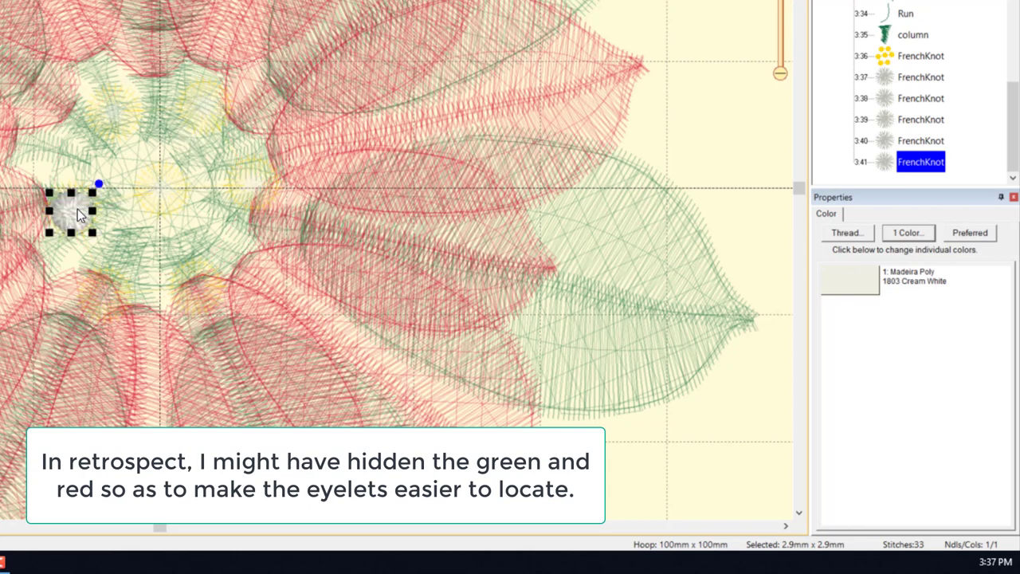
key("ctrl+v")
left_click_drag(210, 107, 109, 294)
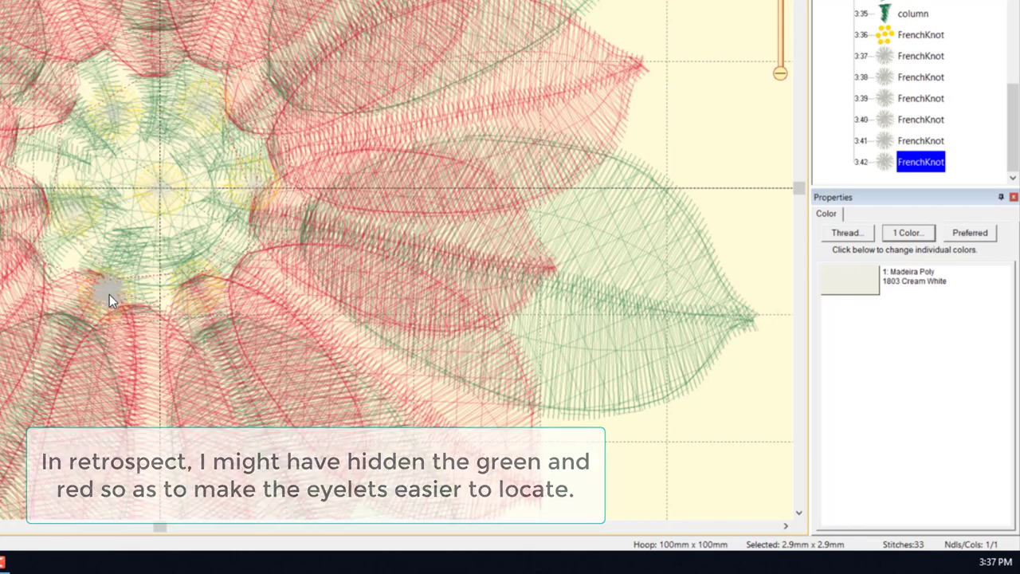
key("ctrl+v")
left_click_drag(207, 110, 217, 269)
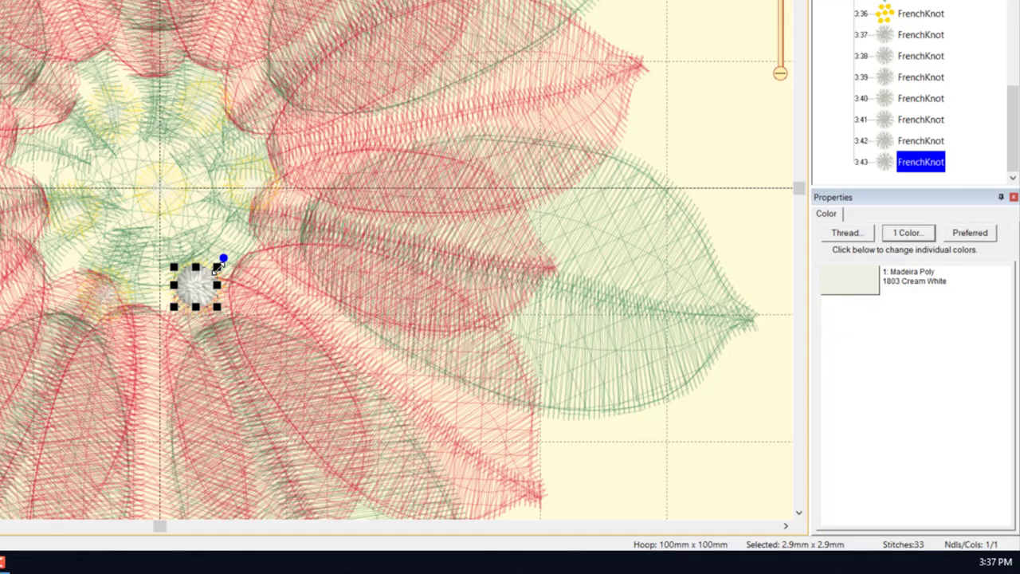
left_click(687, 126)
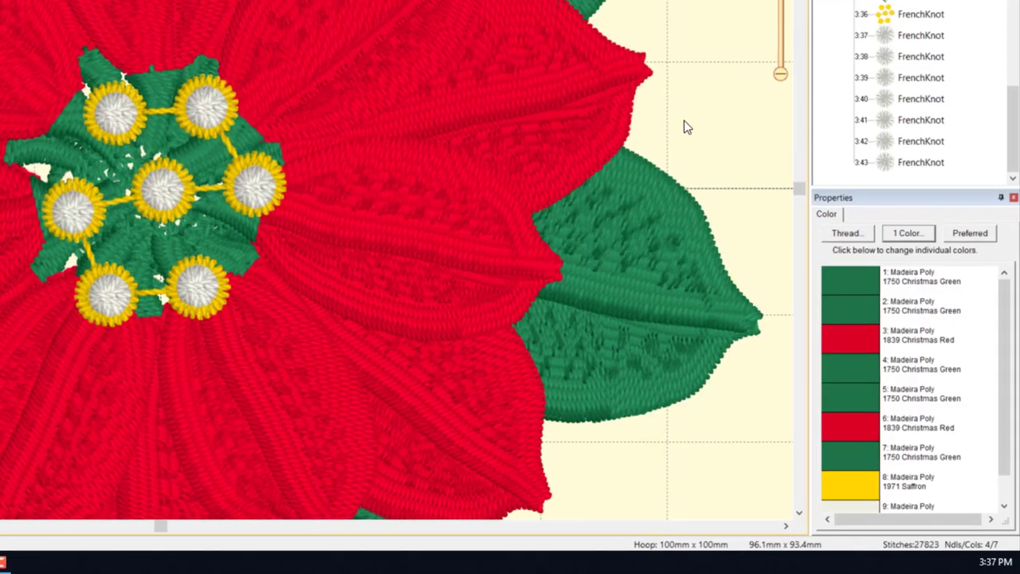
Zoom out to the whole poinsettia and collapse Design 3 in the Objects list.
left_click_drag(807, 26, 812, 45)
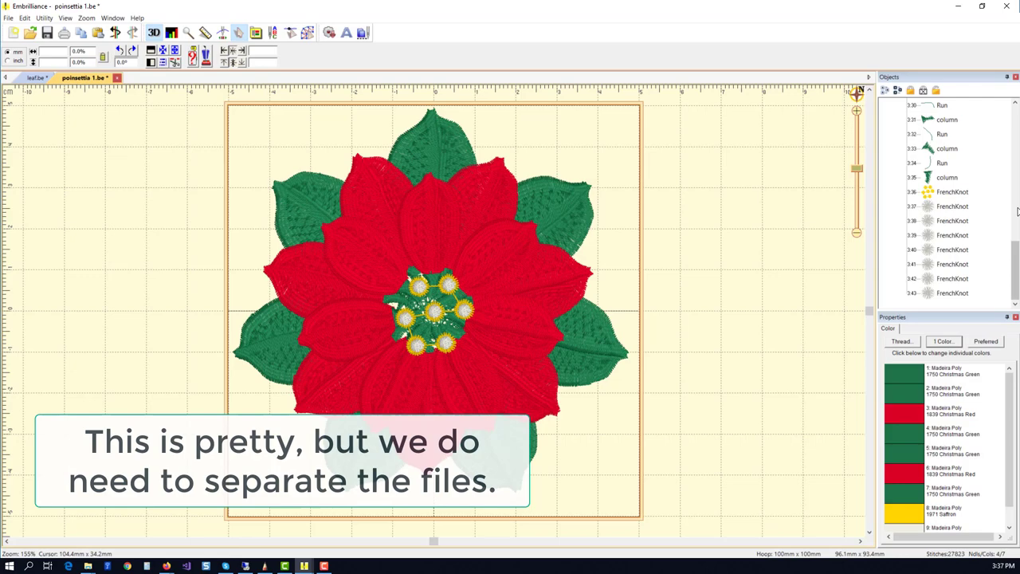
left_click_drag(1017, 254, 980, 140)
double_click(929, 134)
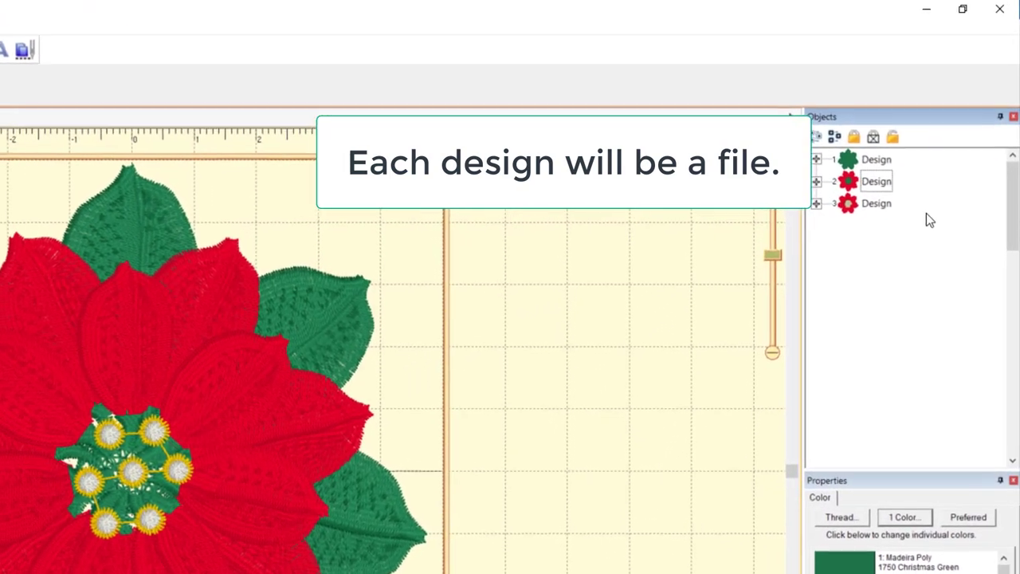
Paste the green leaf Design 1 onto its own page and save it as poinsettia 1(2).be, replacing the existing file.
left_click(845, 168)
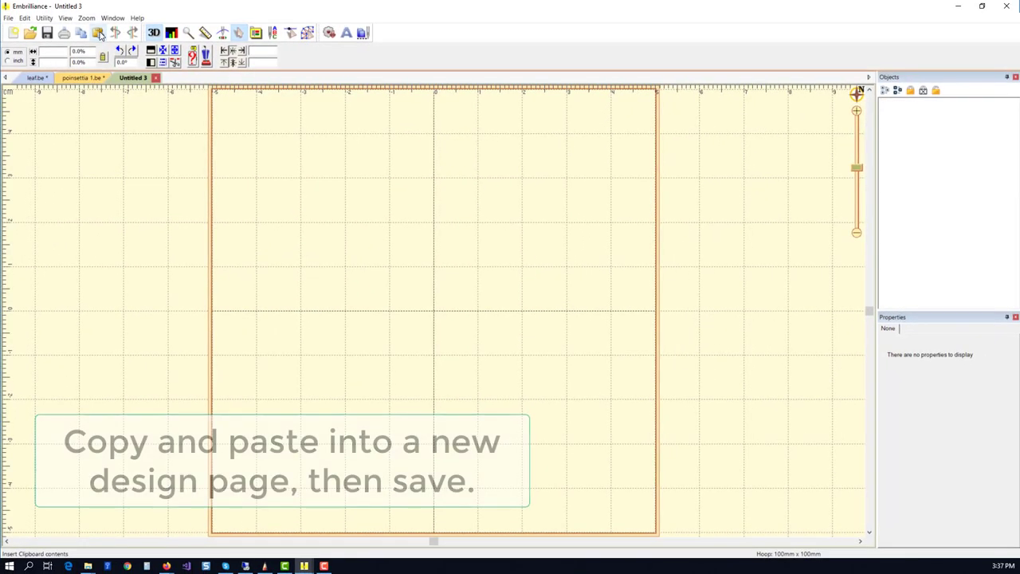
left_click(97, 35)
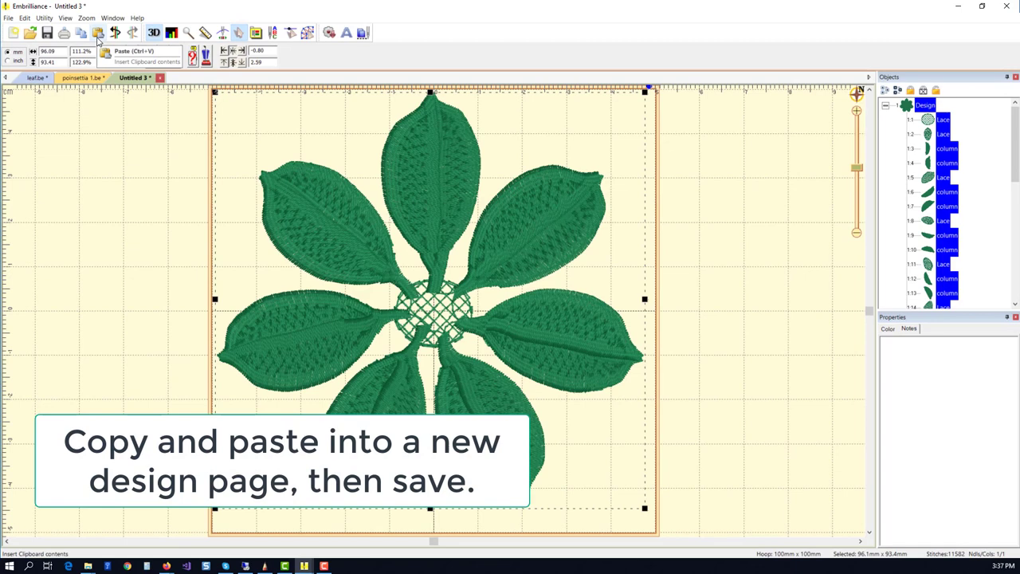
left_click(8, 17)
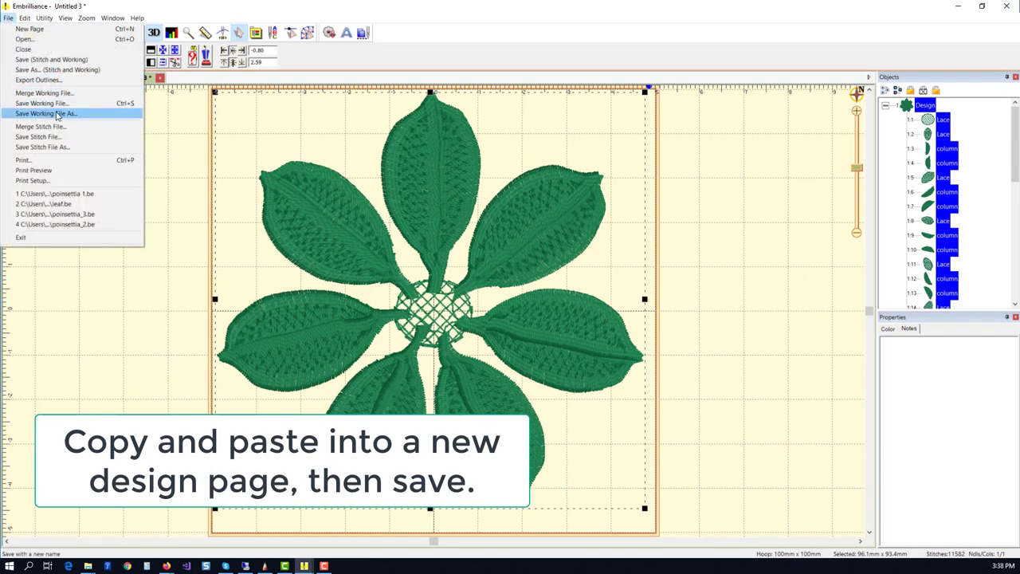
left_click(52, 113)
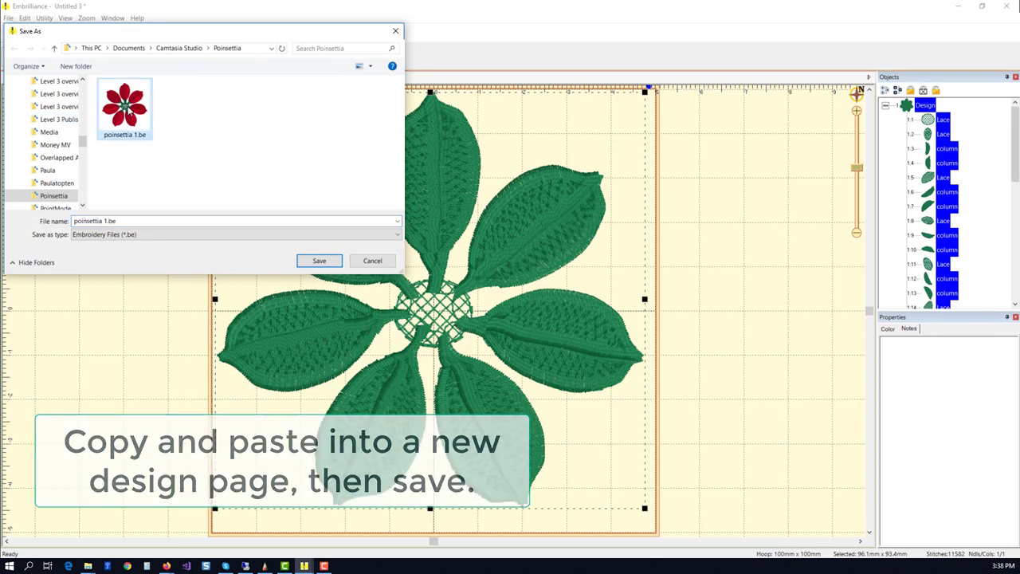
left_click(319, 260)
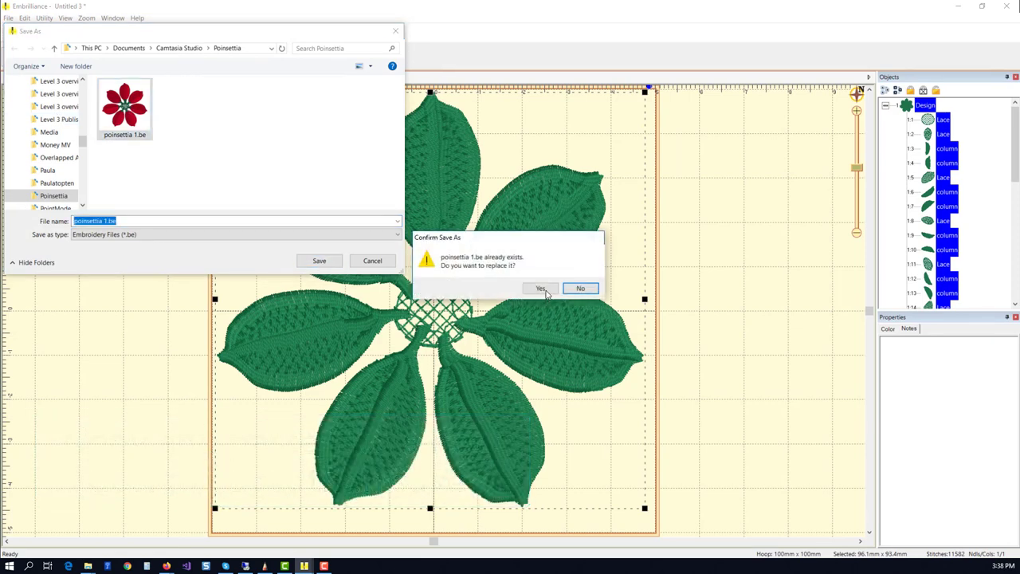
left_click(542, 289)
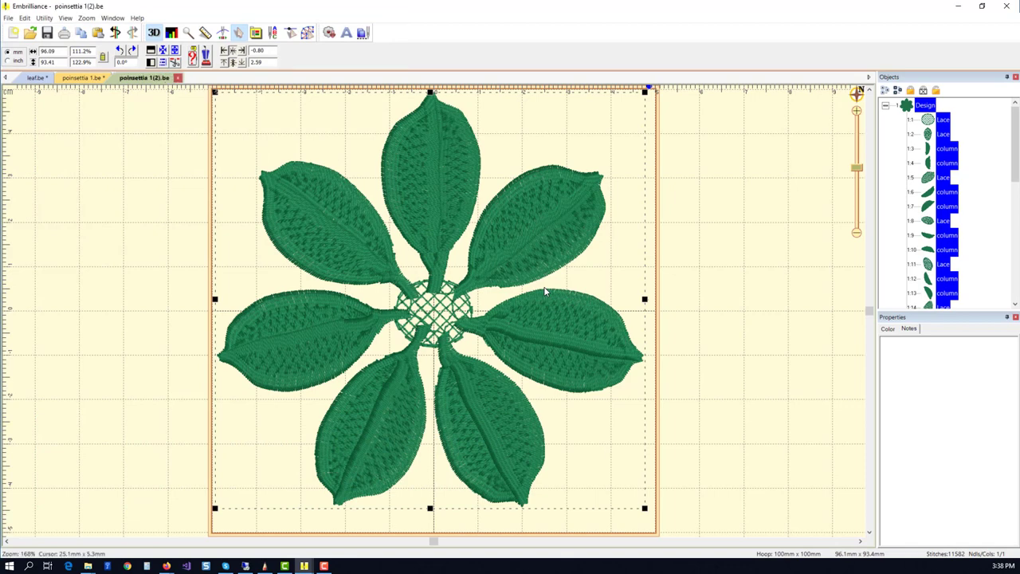
Paste the red petal Design 2 into a new page and save it as poinsettia 2.be.
left_click(81, 77)
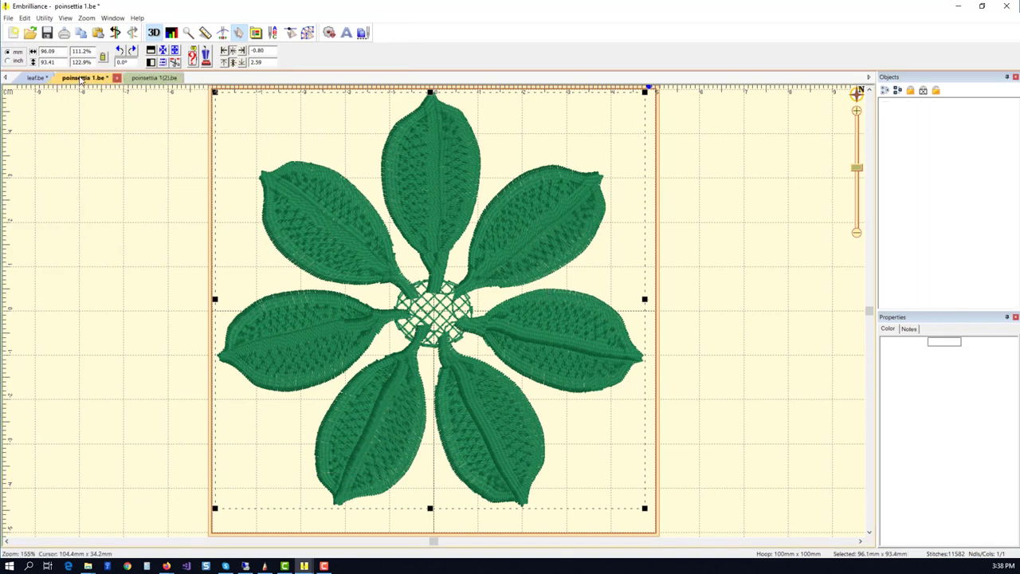
left_click(906, 119)
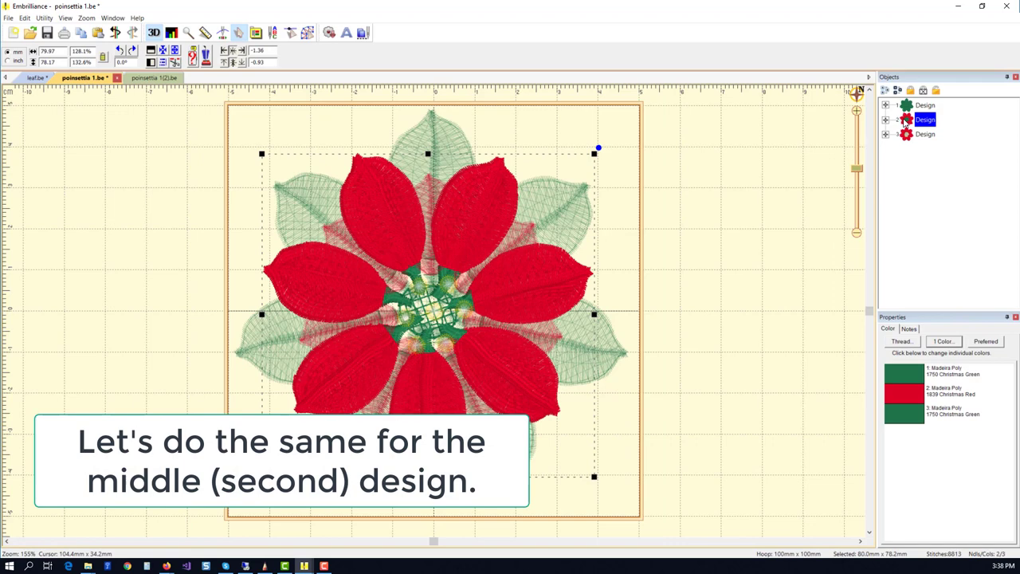
left_click(12, 32)
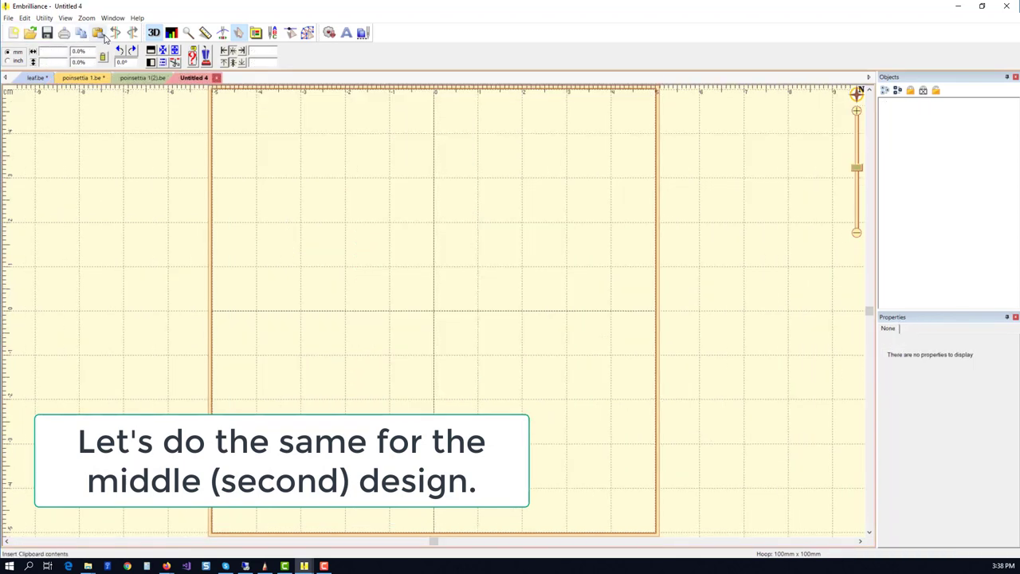
left_click(98, 32)
left_click(8, 17)
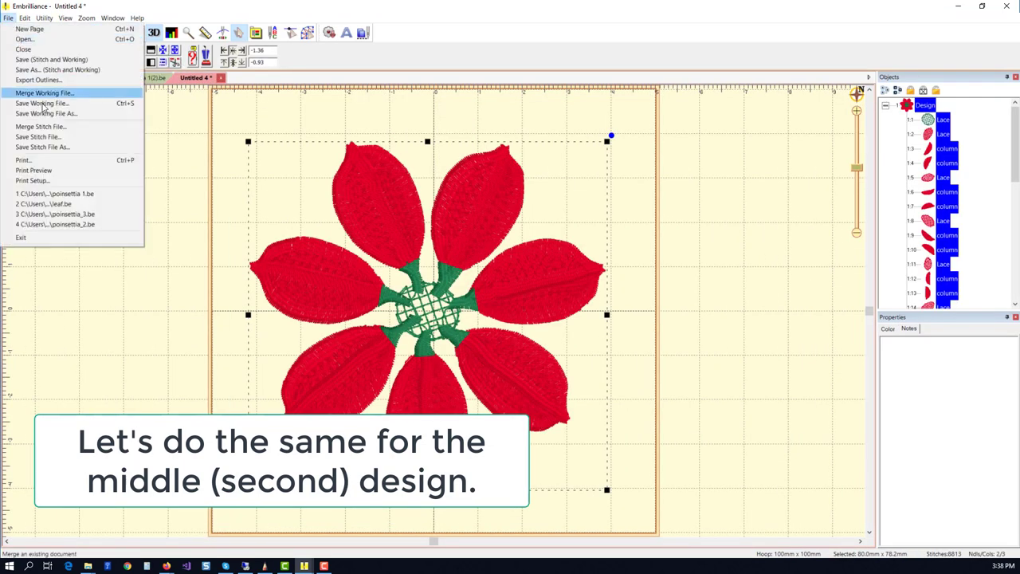
left_click(43, 115)
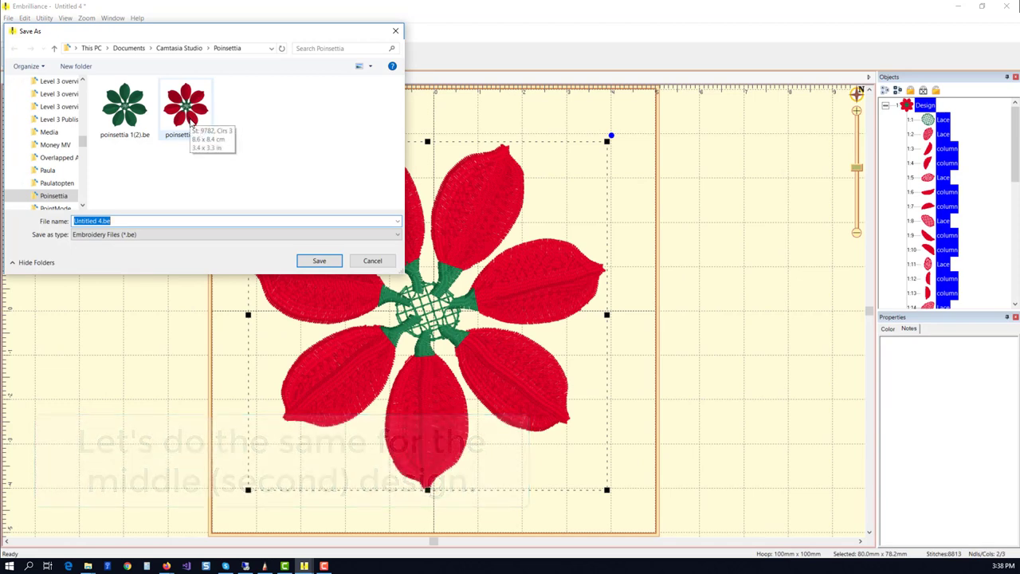
left_click(186, 107)
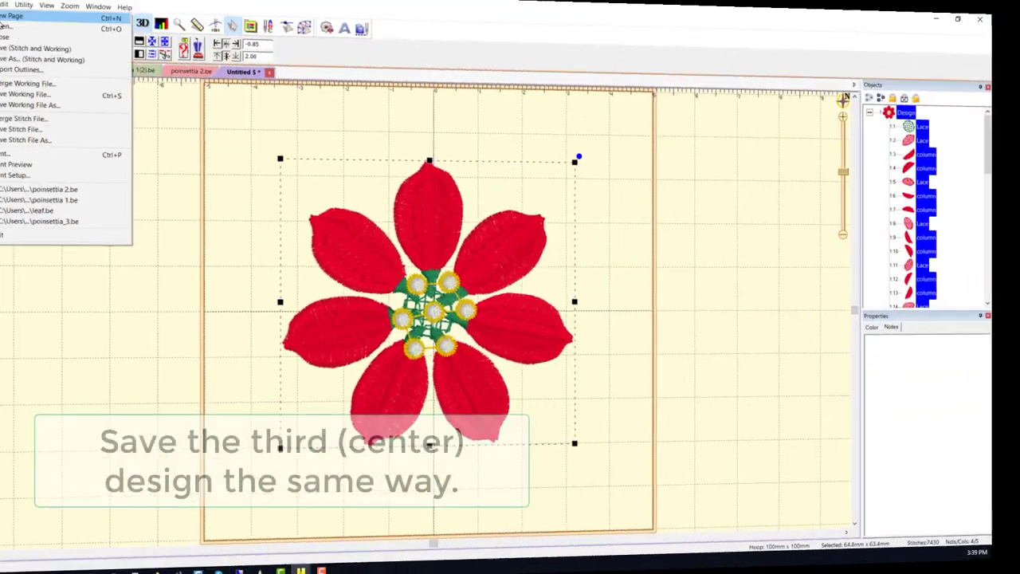
Save the knotted centre layer as poinsettia 3.be.
left_click(43, 116)
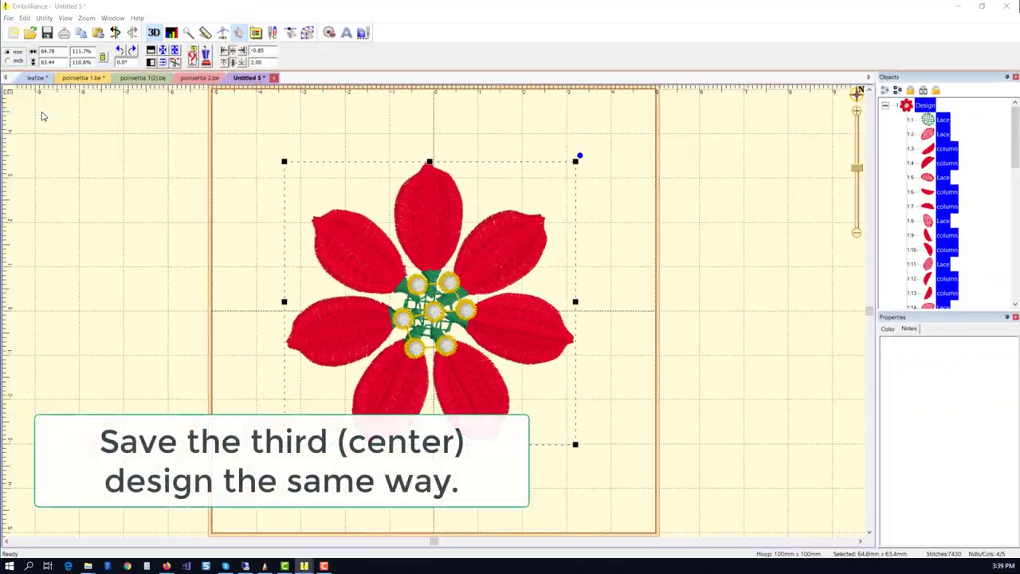
left_click(246, 128)
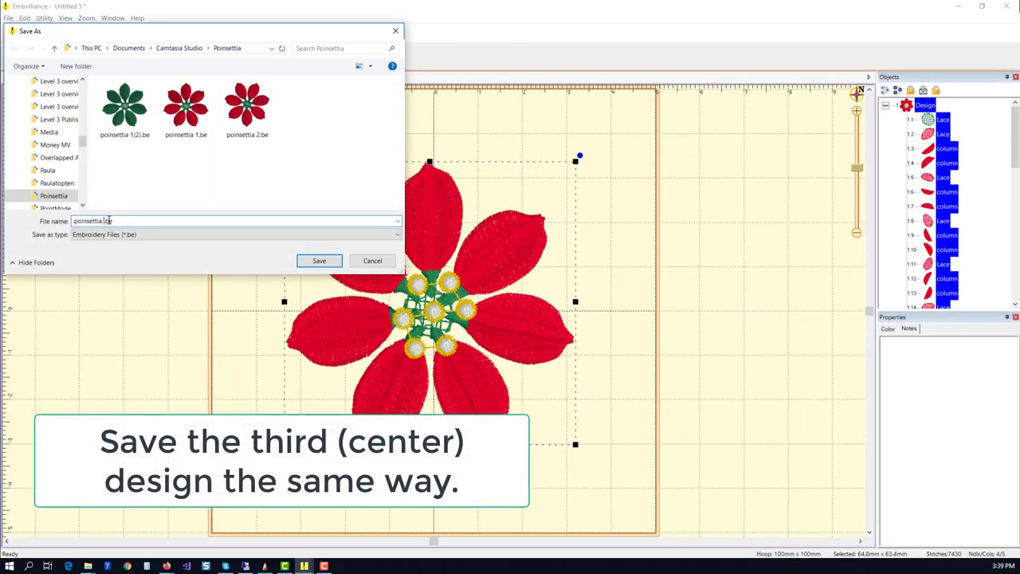
left_click(325, 260)
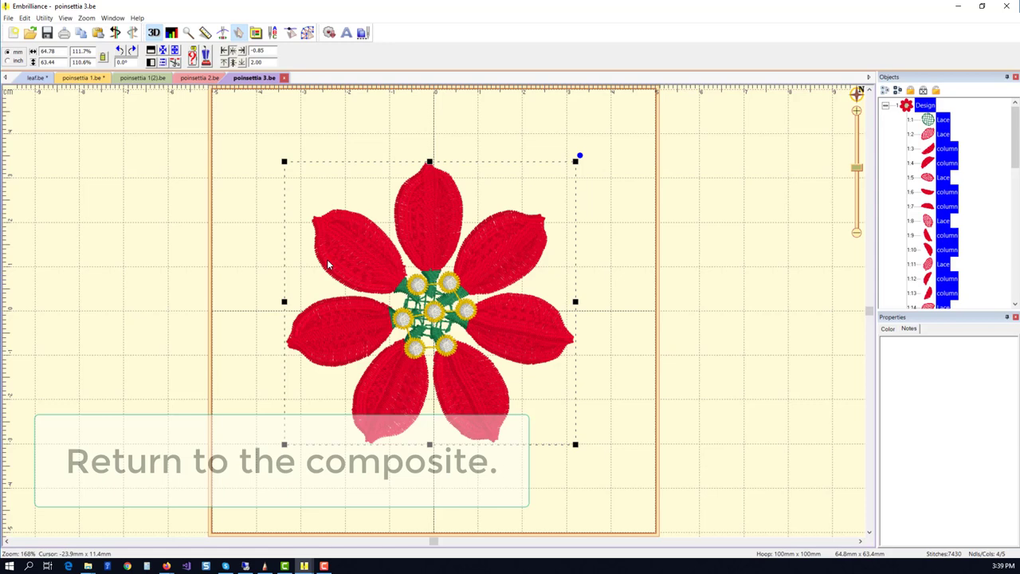
Save the deselected three-layer composite poinsettia as poinsettia all.be.
left_click(72, 78)
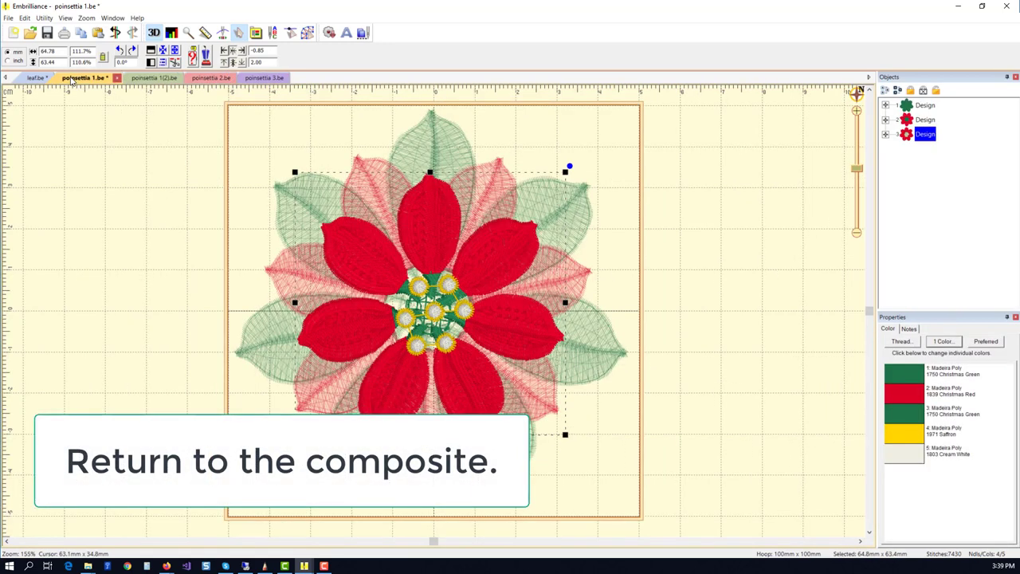
left_click(613, 182)
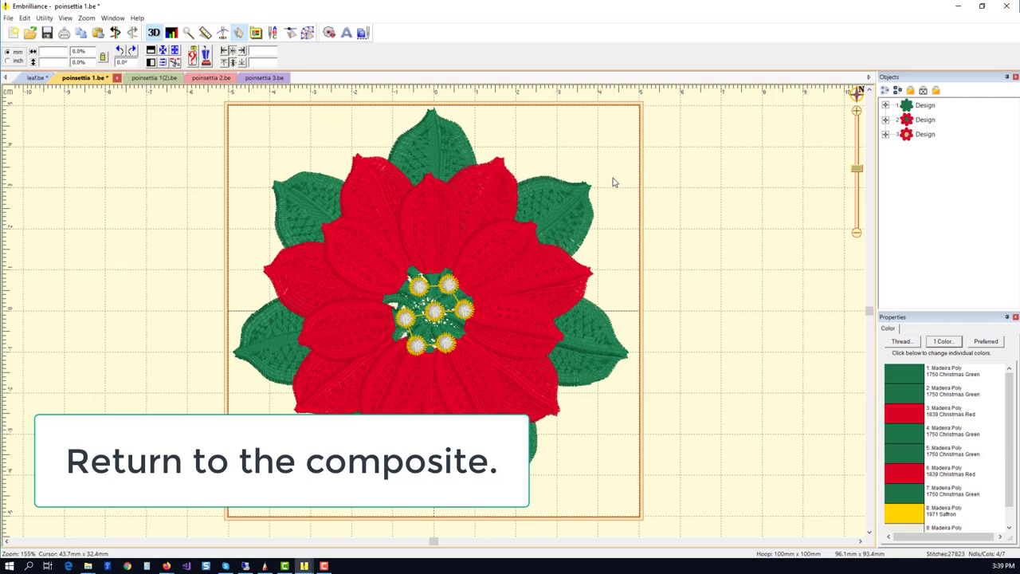
left_click(9, 19)
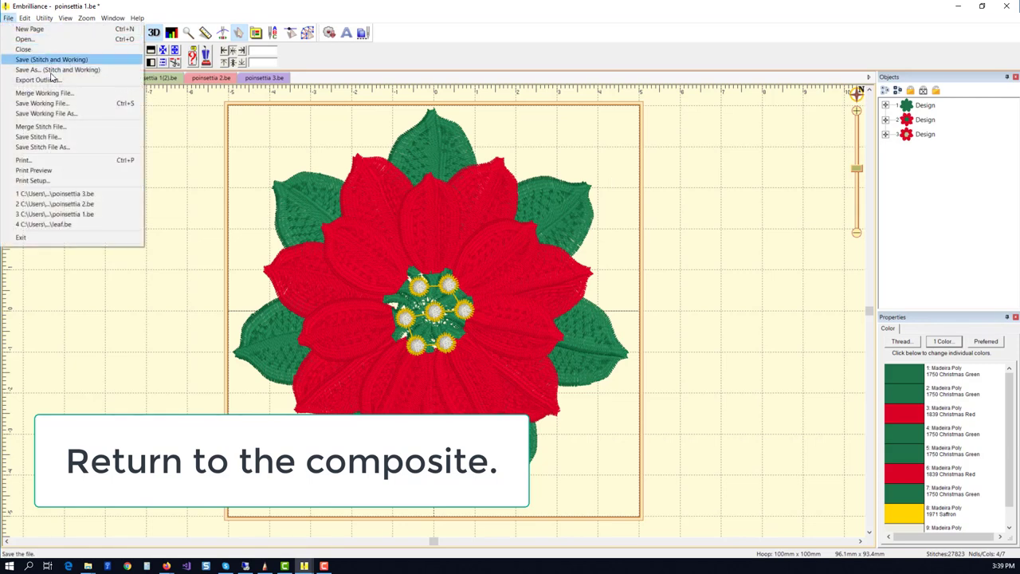
left_click(66, 113)
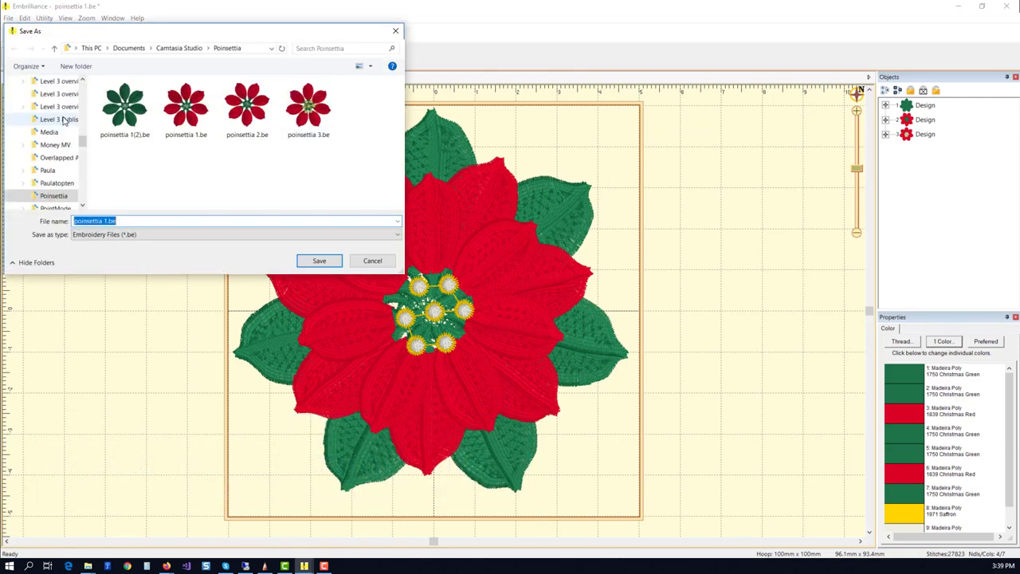
left_click(106, 222)
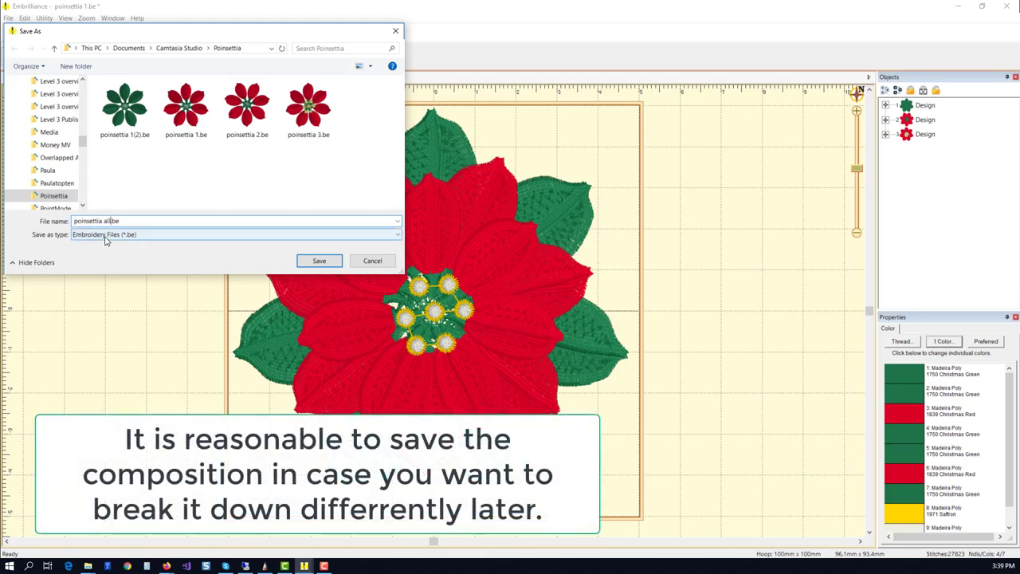
left_click(323, 263)
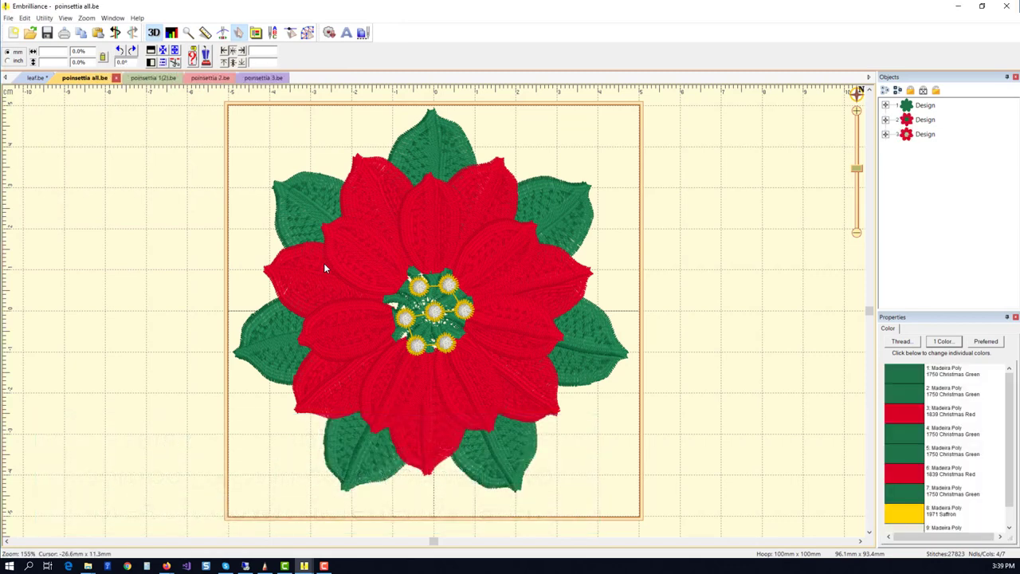
left_click(8, 17)
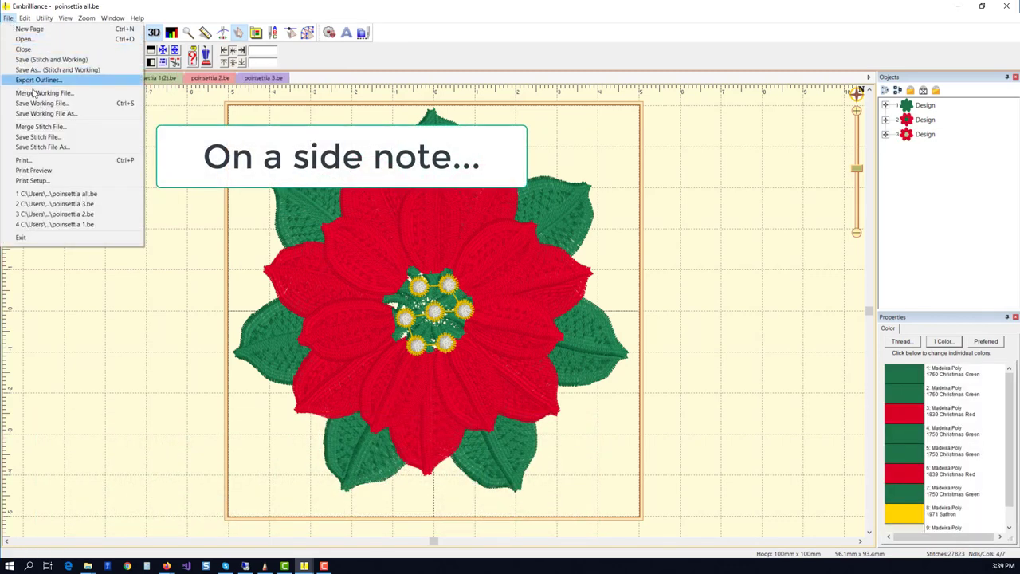
left_click(38, 113)
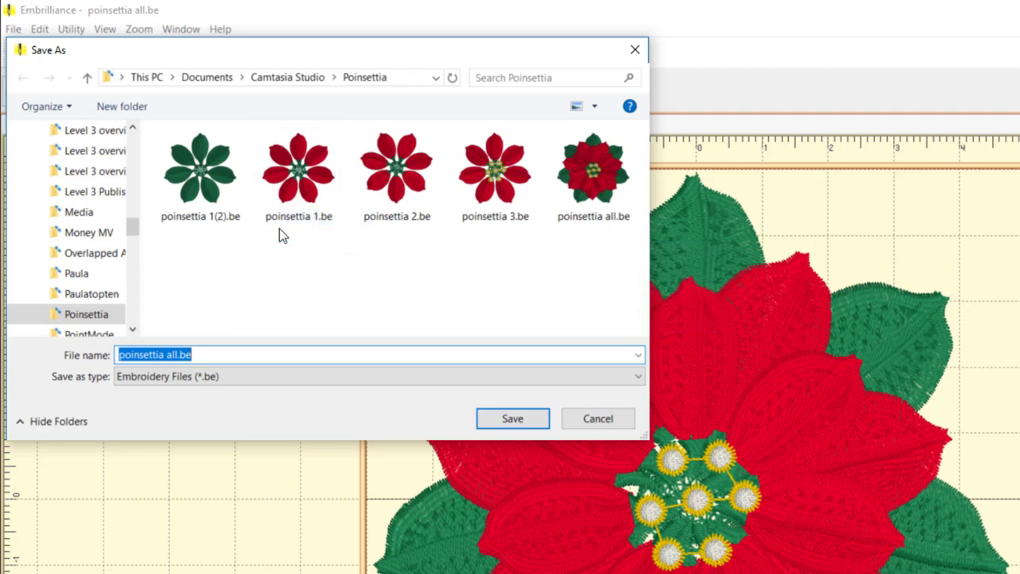
left_click(636, 51)
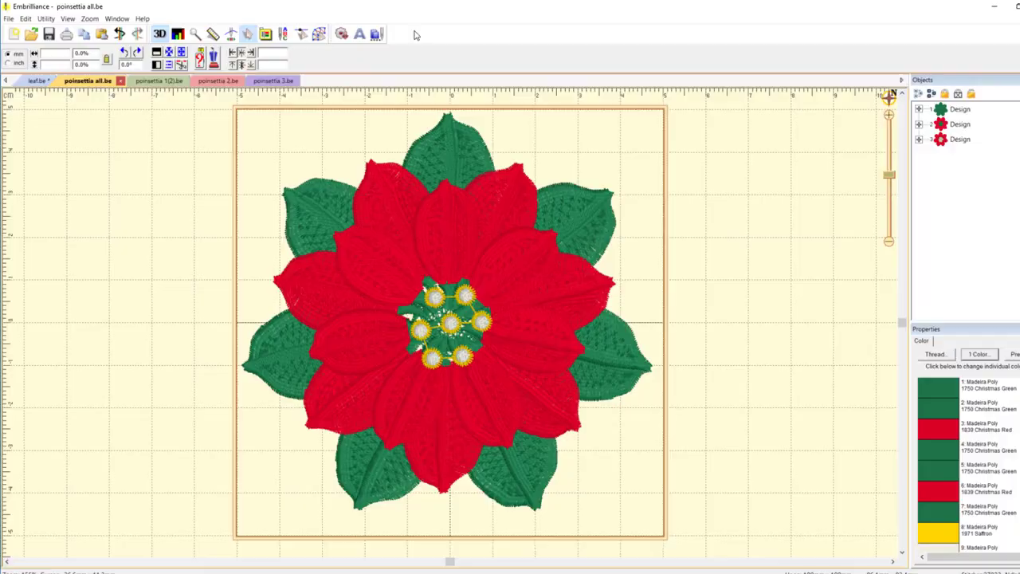